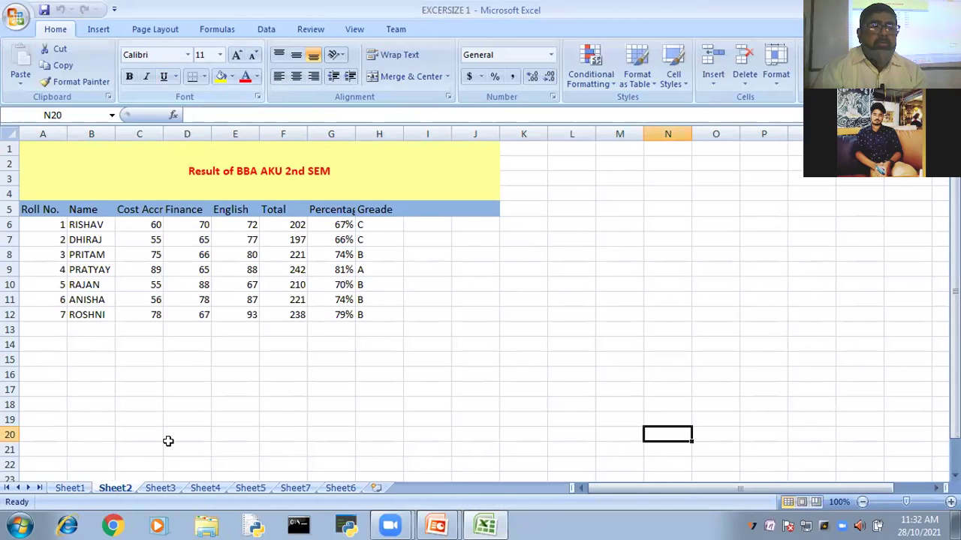
Switch to Sheet1 and clear the finance heading and its values in C33:C40 of the lower name table.
key("ctrl+Page_Up")
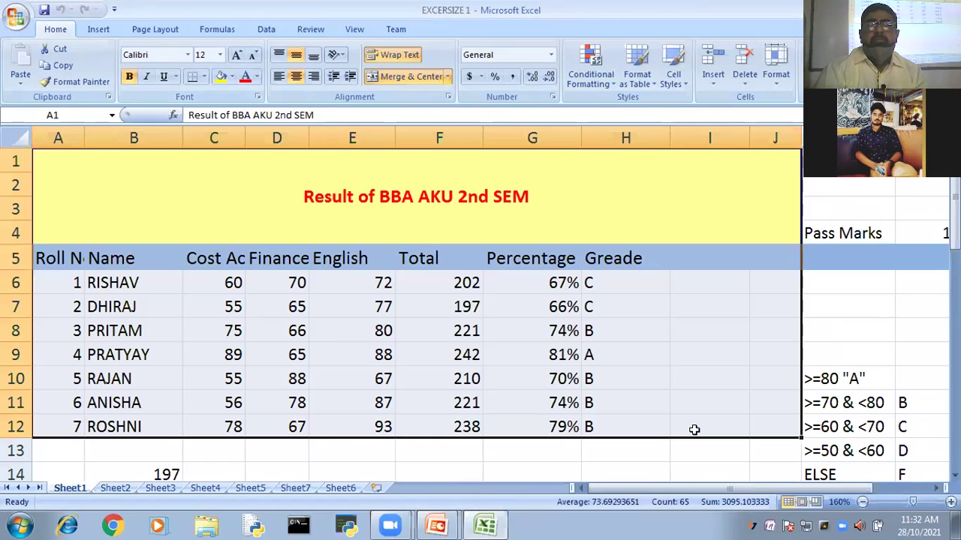
scroll(694, 430, "down", 3)
scroll(694, 430, "up", 2)
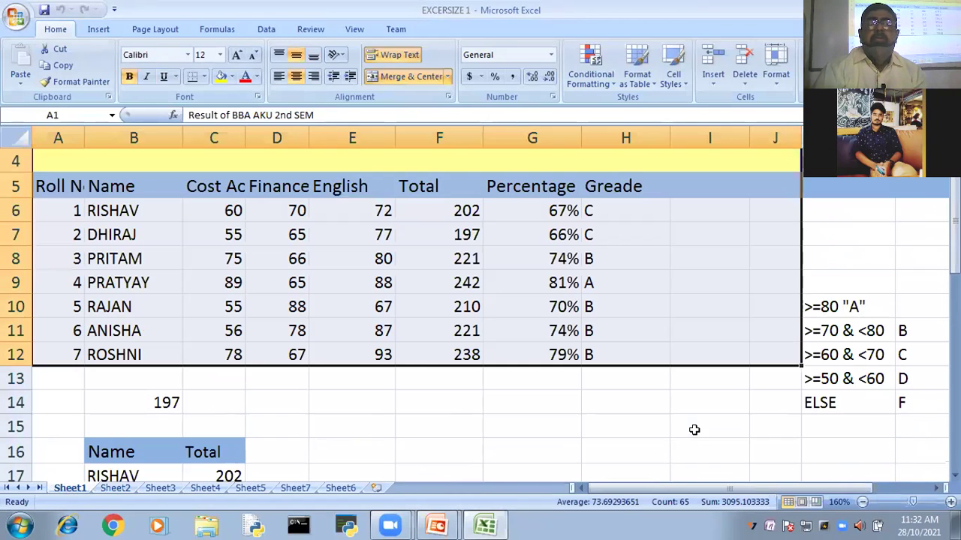
left_click(625, 450)
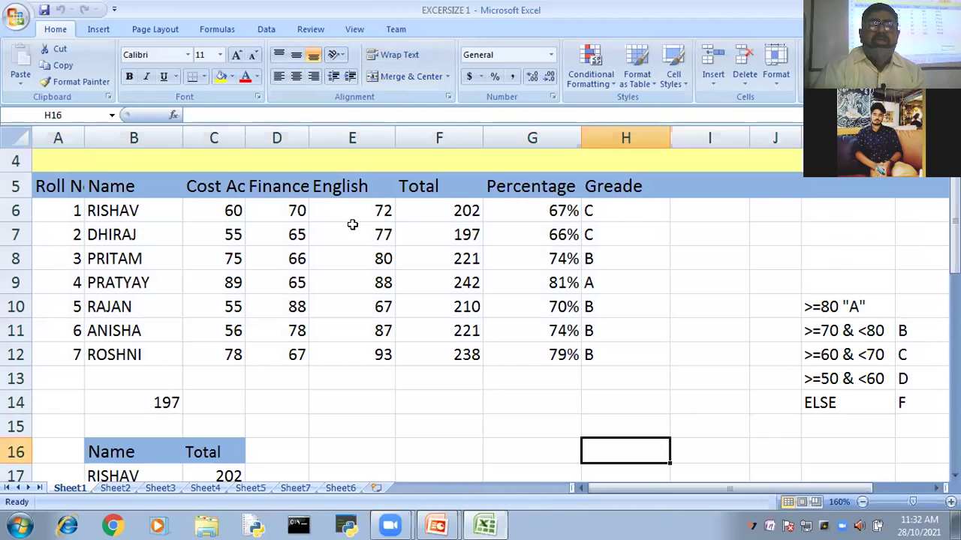
scroll(427, 328, "down", 6)
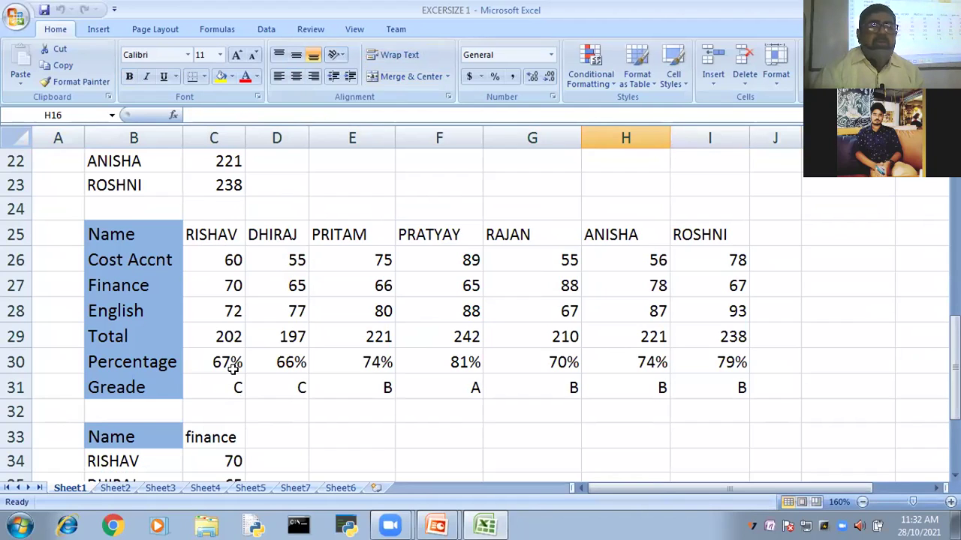
left_click(15, 234)
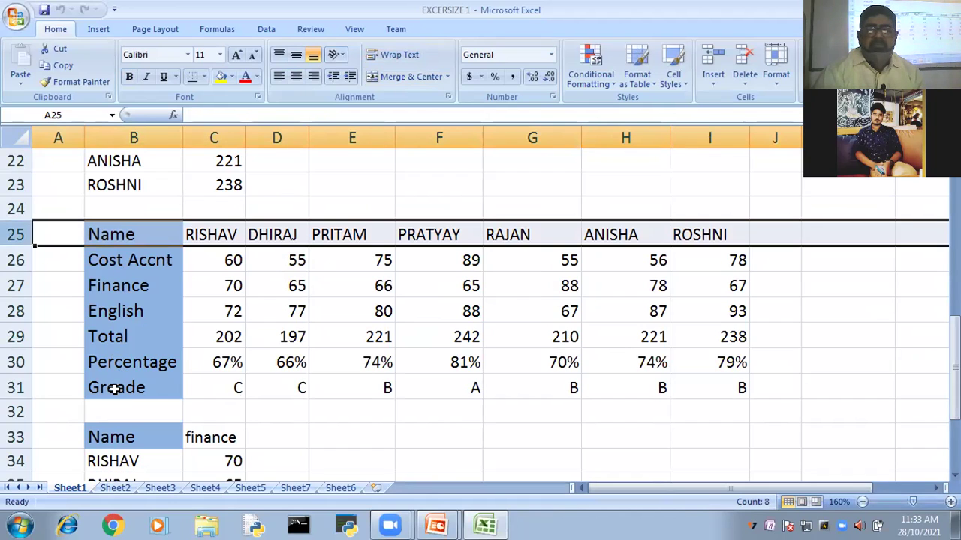
left_click(862, 502)
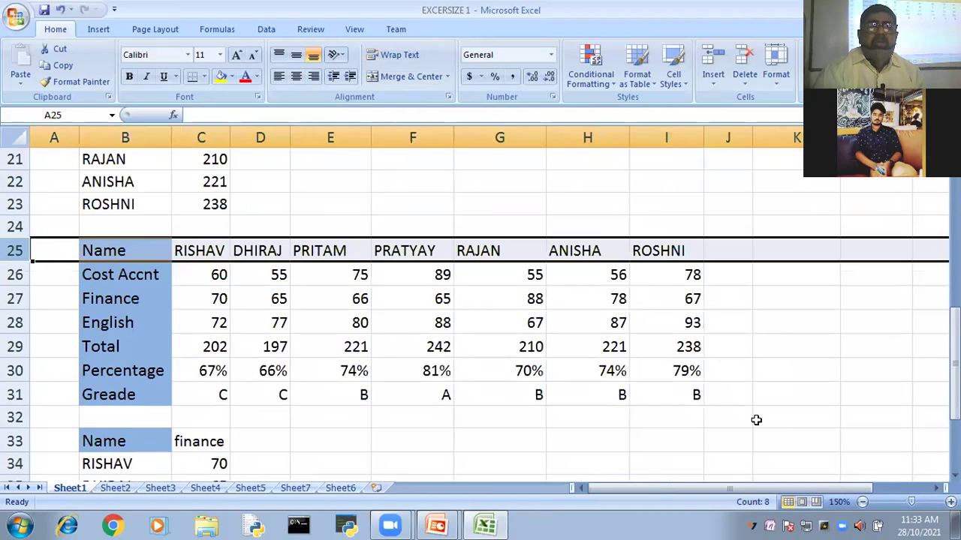
scroll(235, 344, "down", 3)
left_click_drag(202, 237, 203, 384)
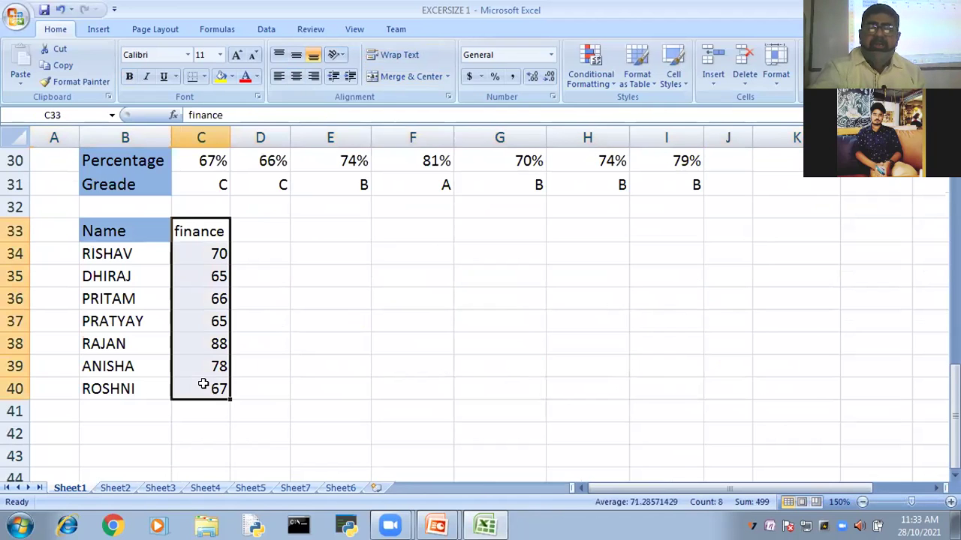
key("Delete")
Start an HLOOKUP formula in C34 with the name in B34 as the lookup value.
scroll(221, 187, "up", 2)
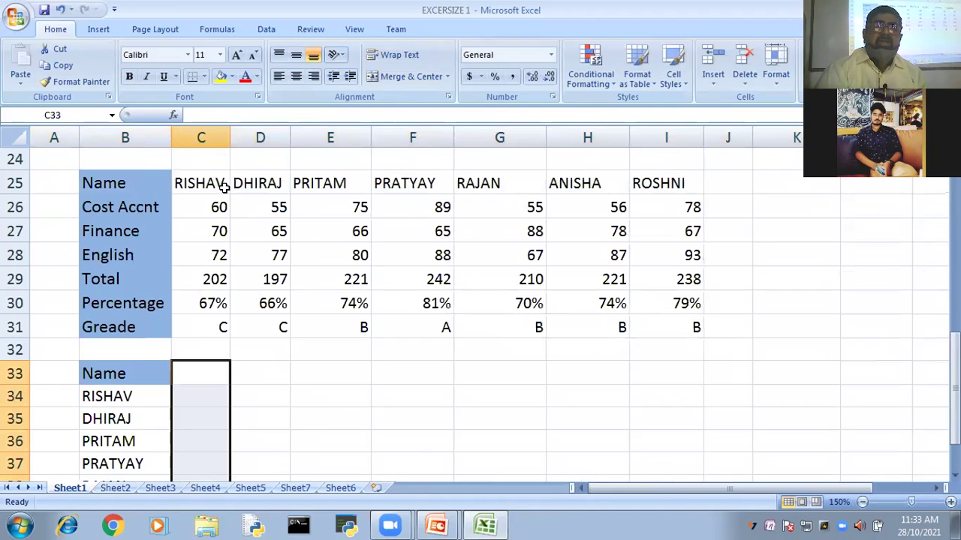
scroll(403, 451, "down", 1)
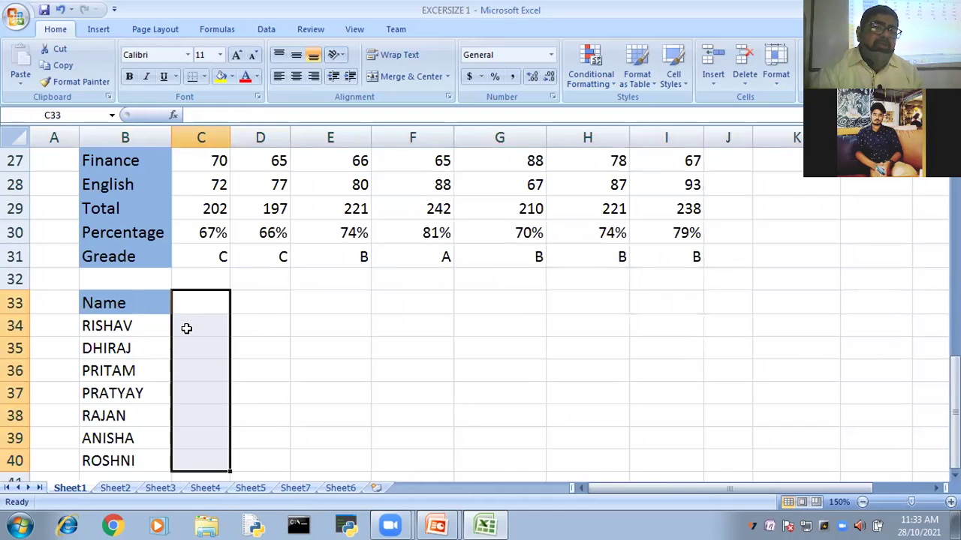
left_click(187, 328)
type("=")
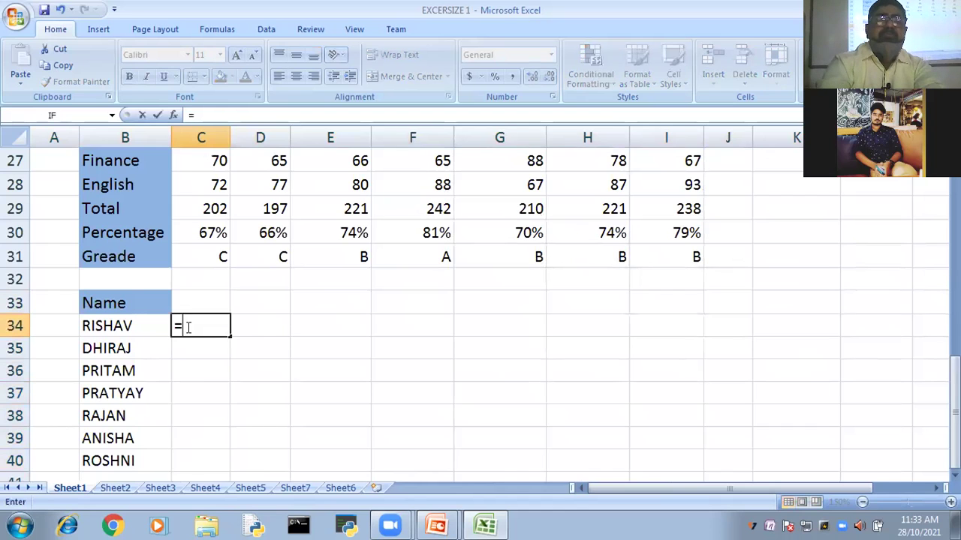
type("h")
double_click(225, 395)
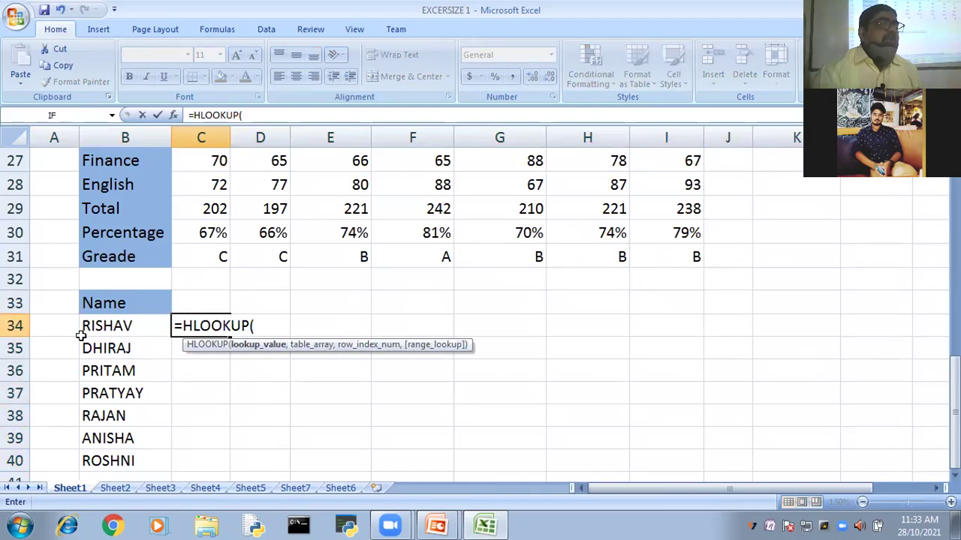
left_click(103, 324)
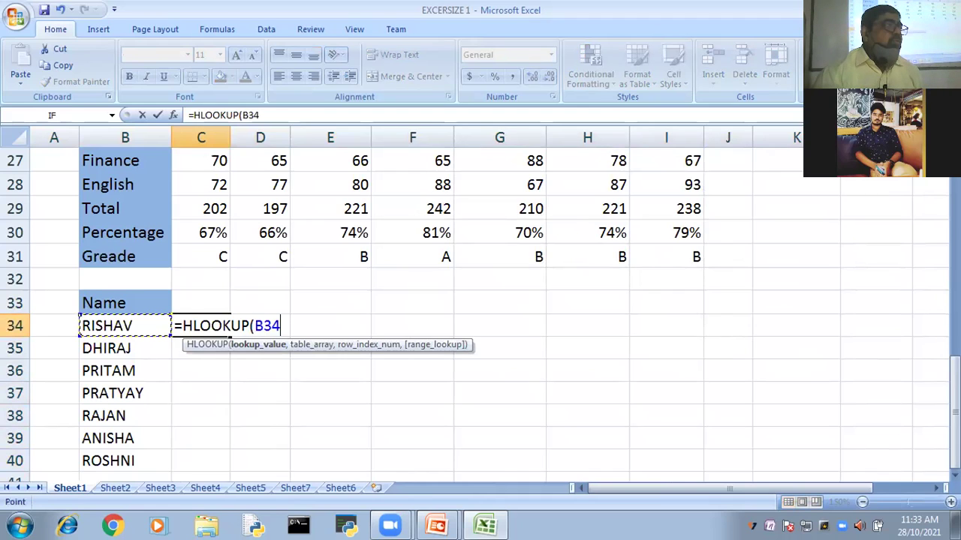
mouse_move(389, 526)
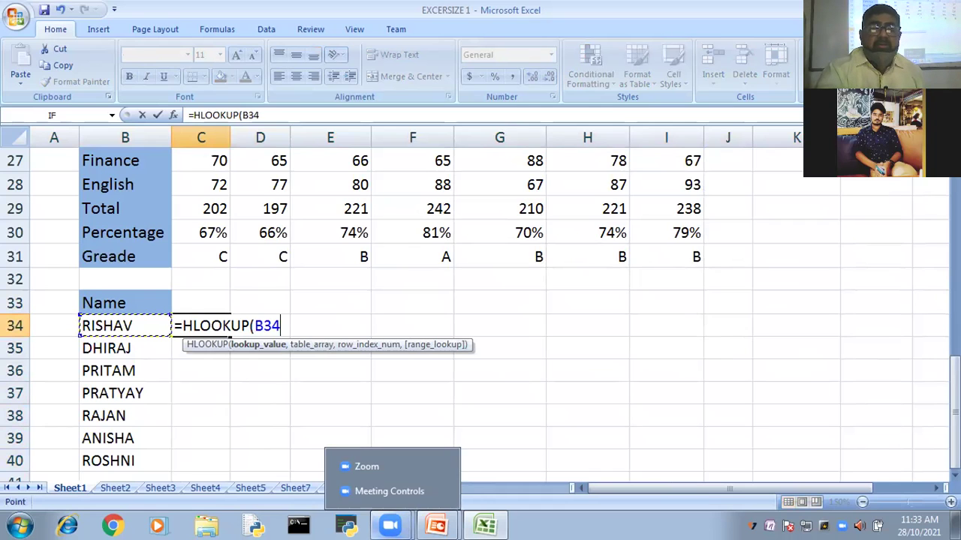
type(",")
Set the horizontal marks table C25:I31 as the table array of the HLOOKUP formula.
scroll(252, 342, "up", 1)
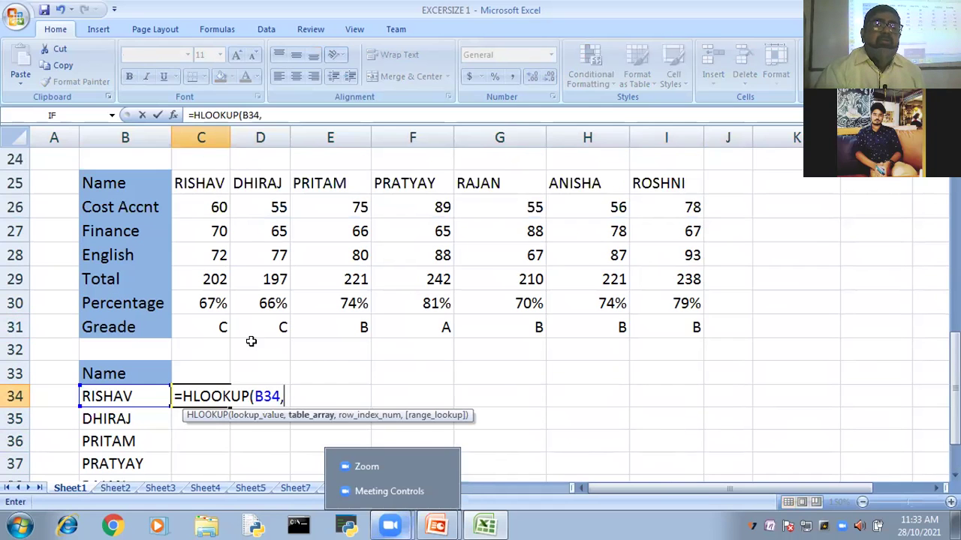
left_click_drag(183, 184, 281, 327)
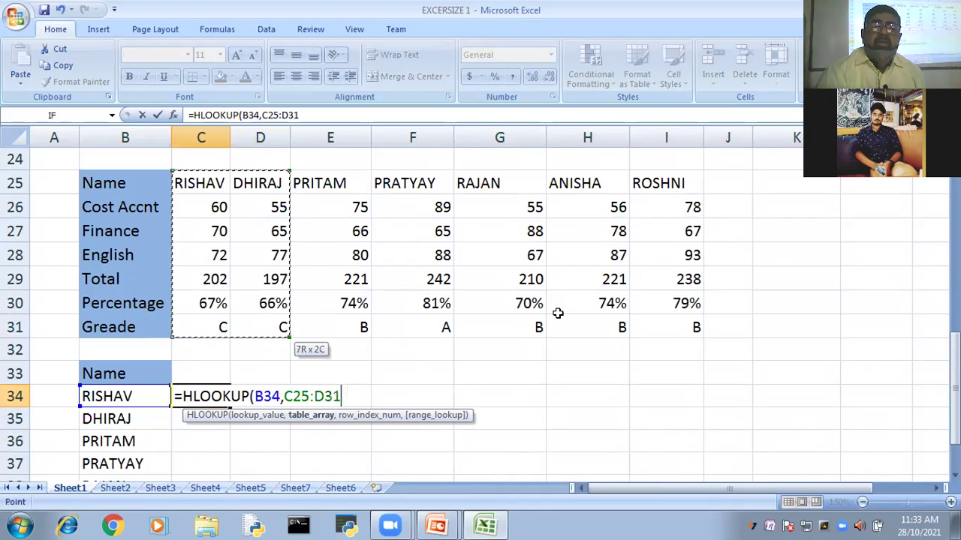
left_click_drag(674, 338, 673, 324)
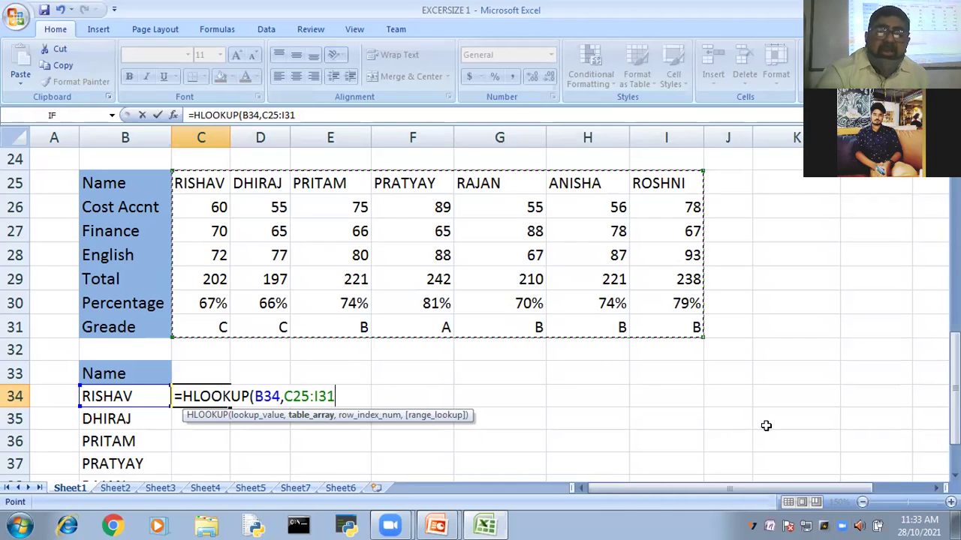
type(",")
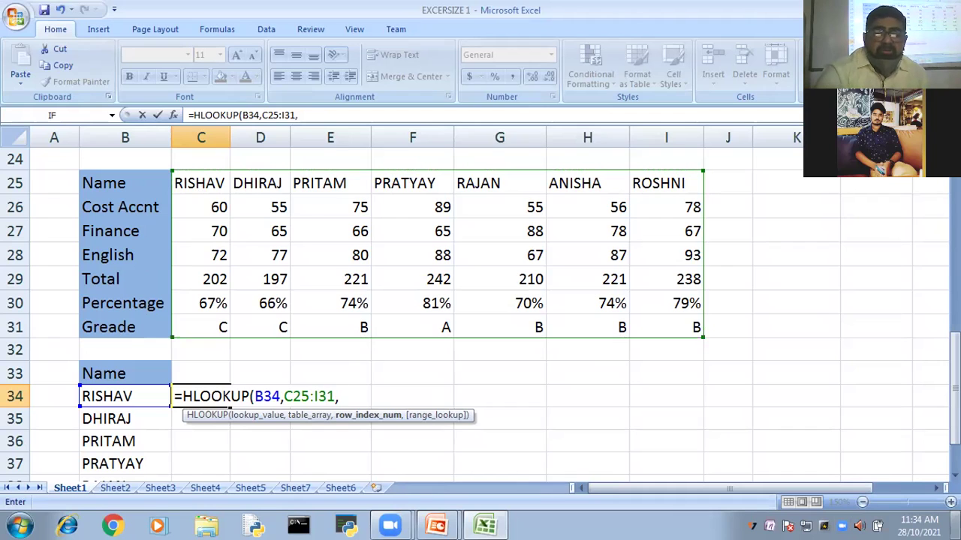
Complete the HLOOKUP formula with row index 6 and FALSE for an exact match, and enter it in C34.
type("6")
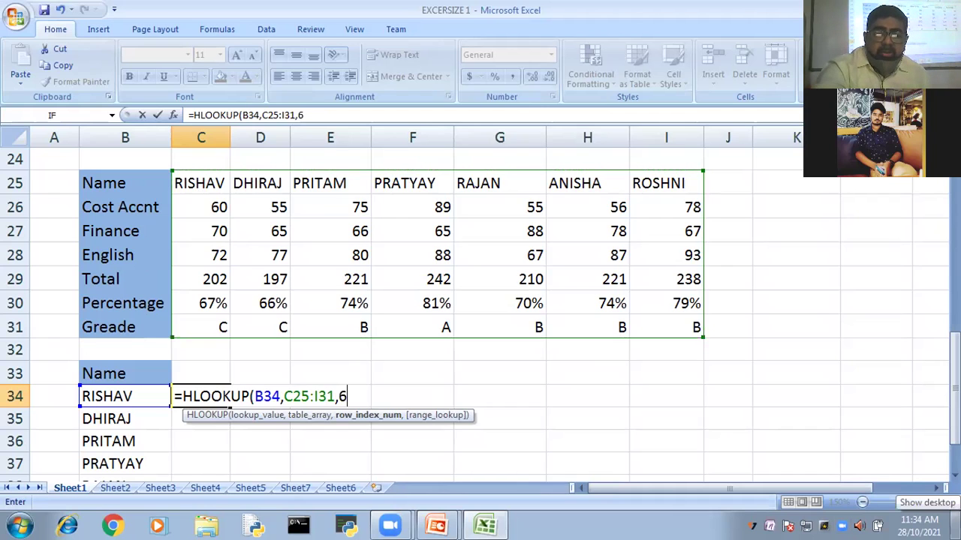
type(",")
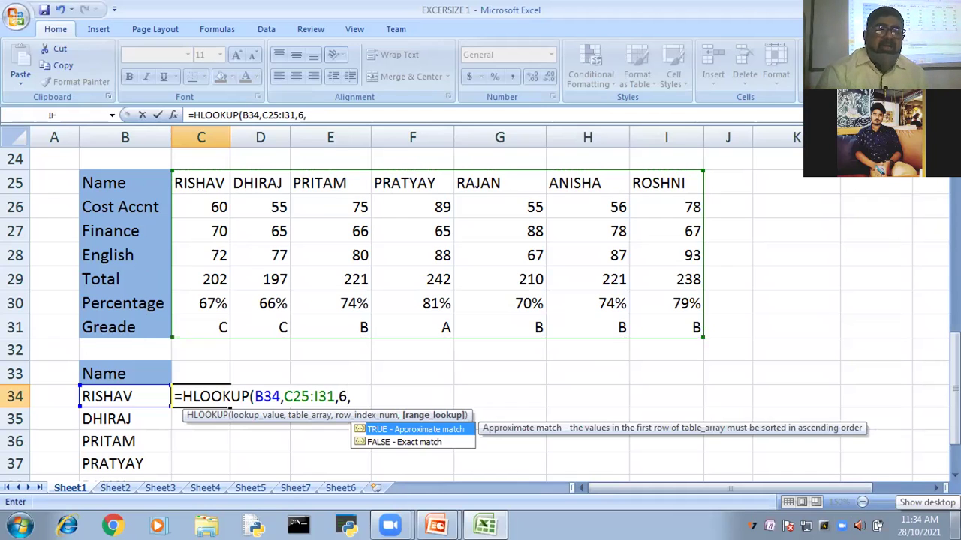
key("Down")
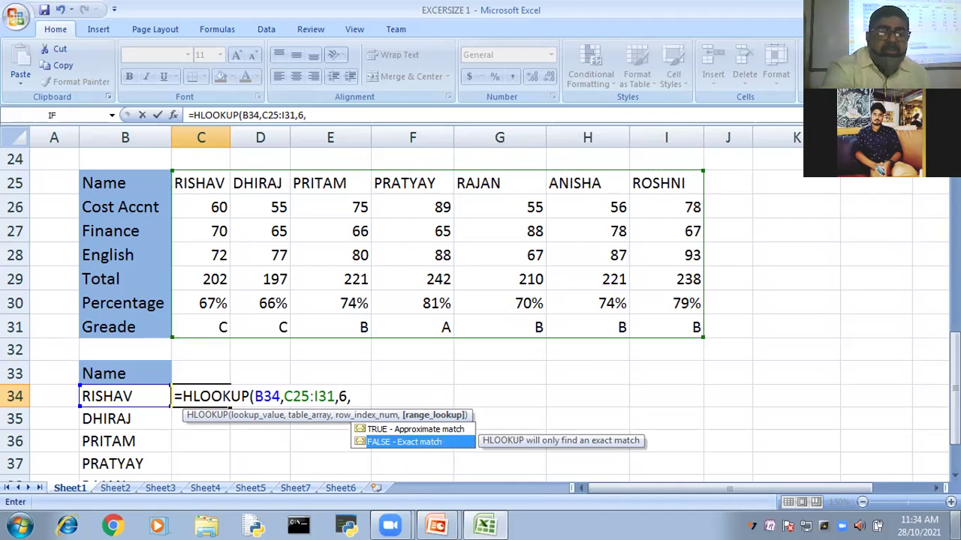
key("Tab")
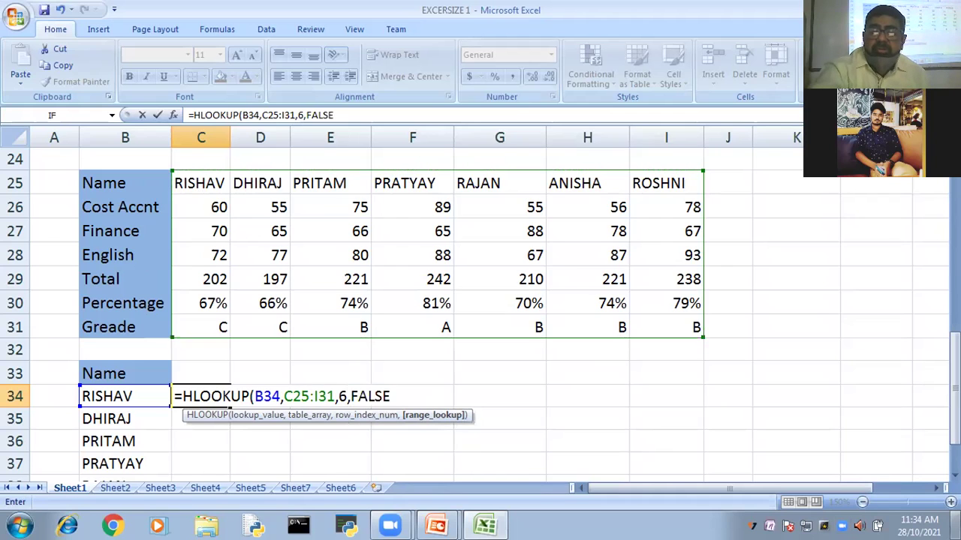
type(")")
key("ctrl+Return")
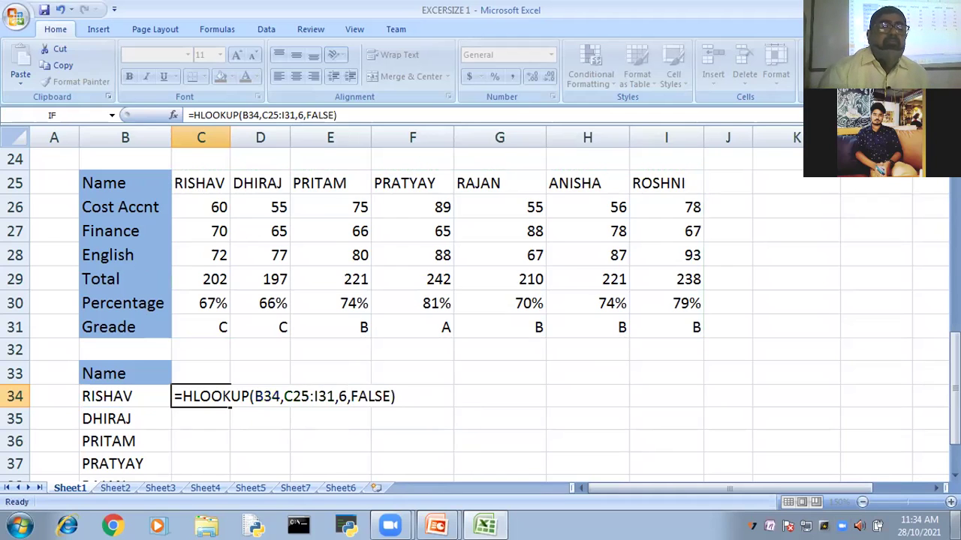
key("Return")
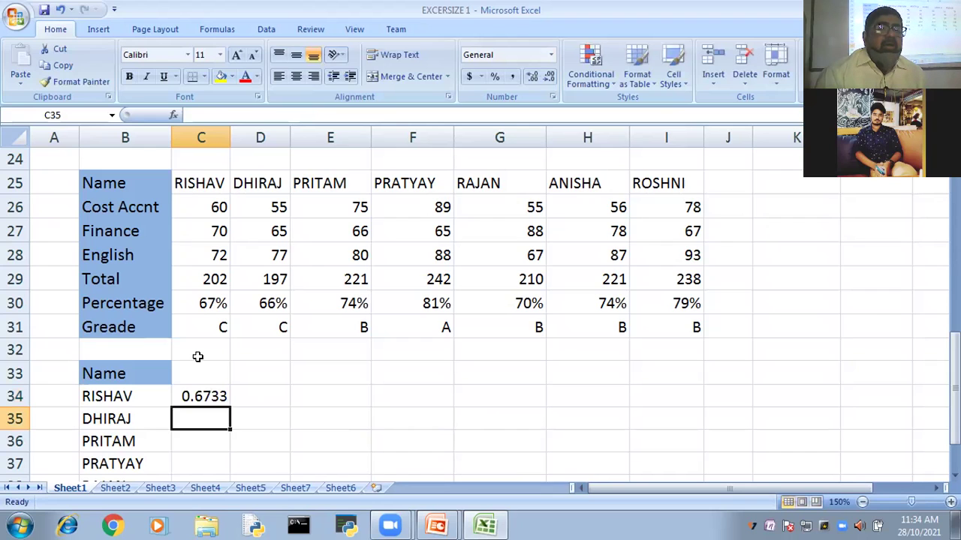
Try to fill the relative-reference HLOOKUP formula from C34 down to C40, and undo the fill.
scroll(192, 396, "down", 1)
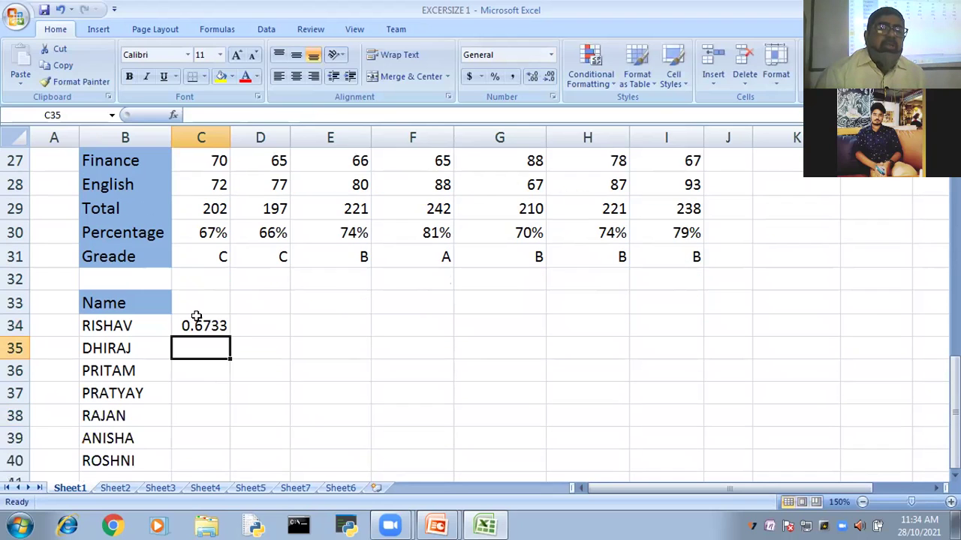
left_click(195, 323)
scroll(277, 347, "down", 2)
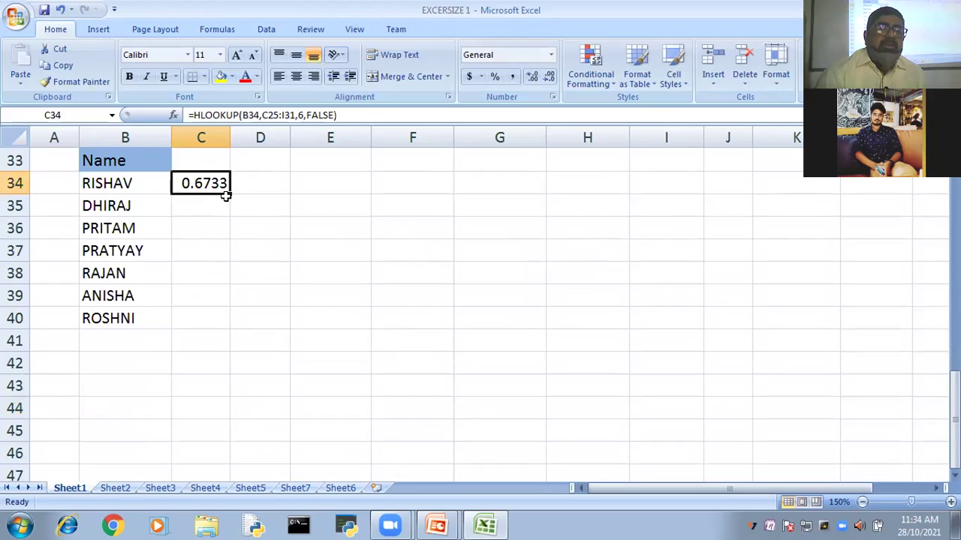
left_click_drag(228, 193, 265, 300)
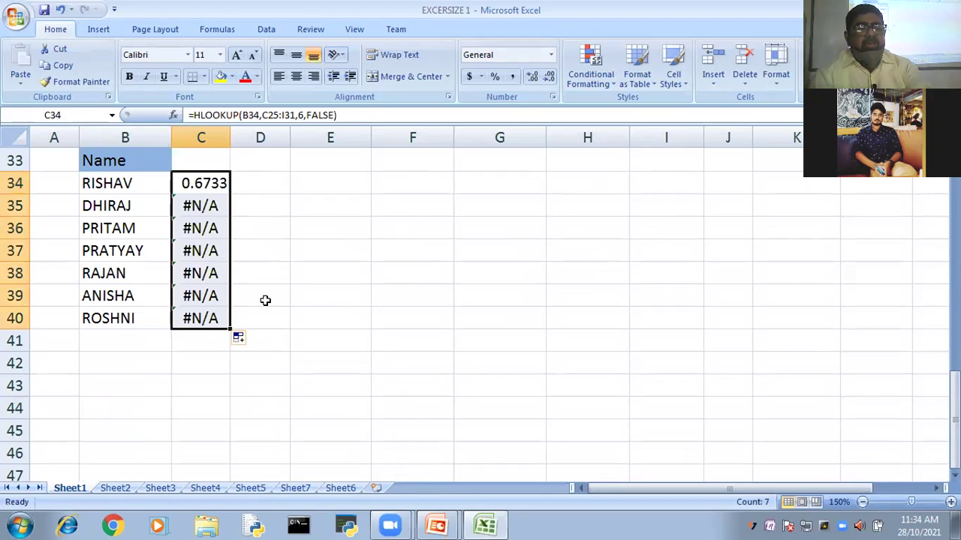
key("ctrl+z")
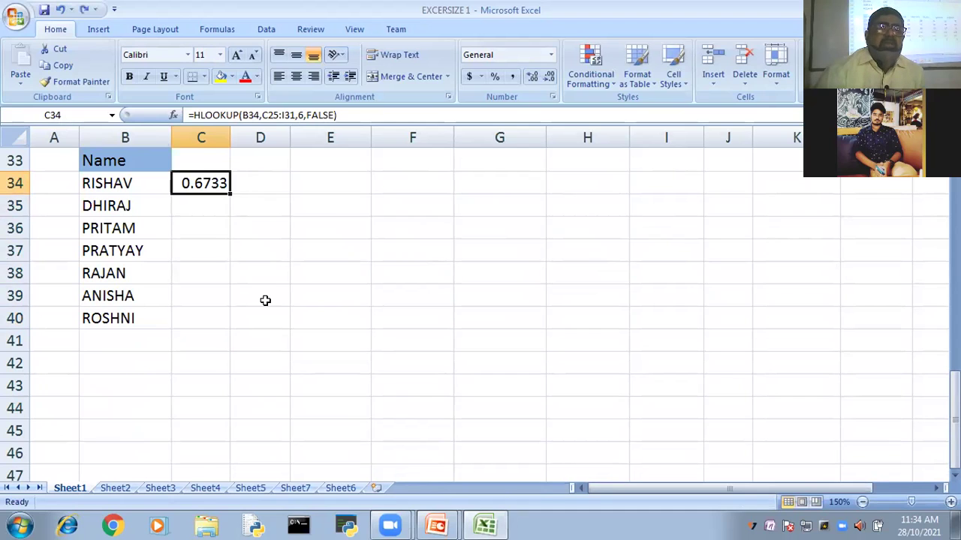
Edit the formula in C34 to make its table array absolute as $C$25:$I$31.
scroll(187, 396, "up", 3)
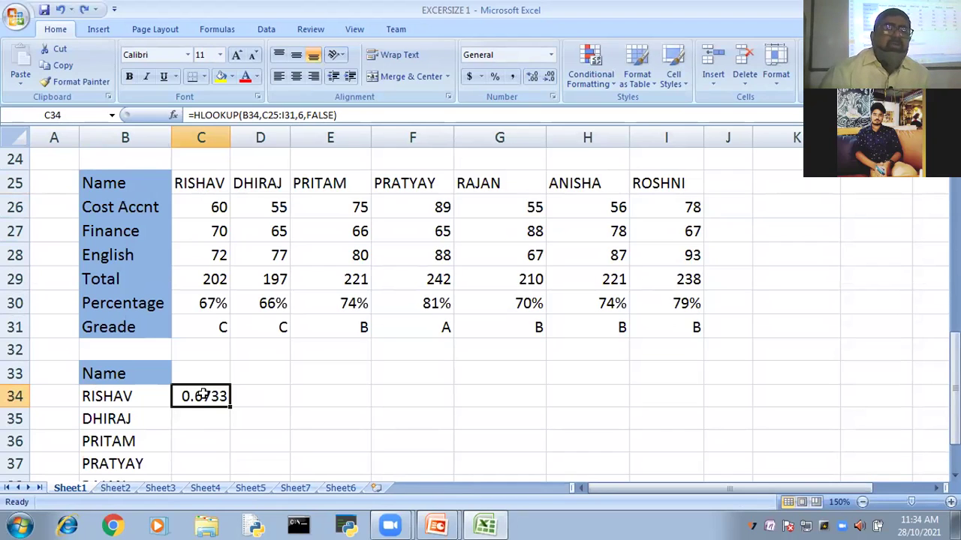
key("F2")
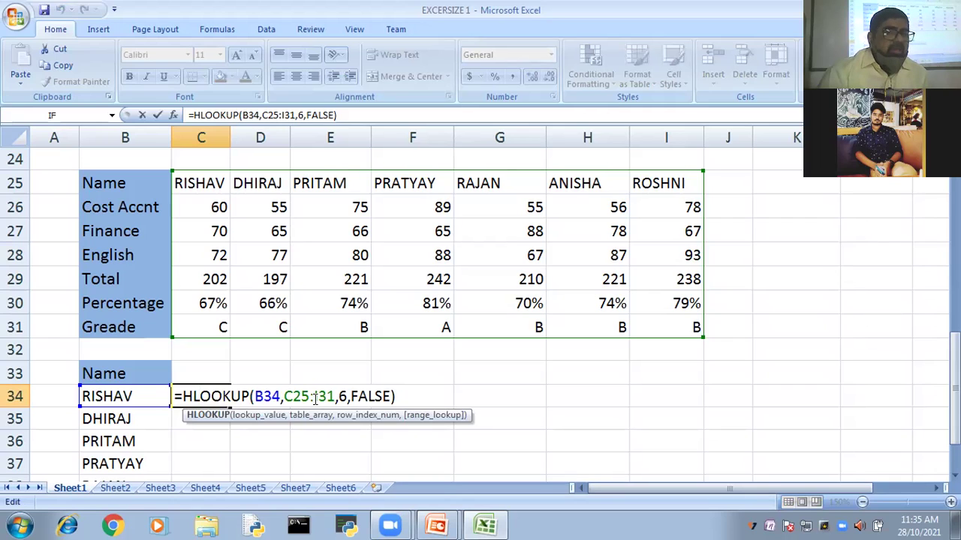
left_click(282, 396)
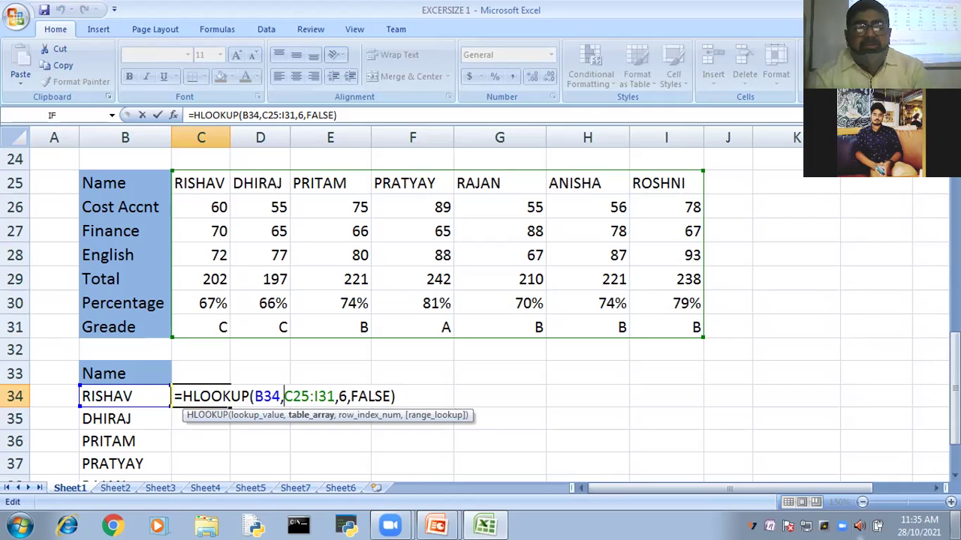
type("$")
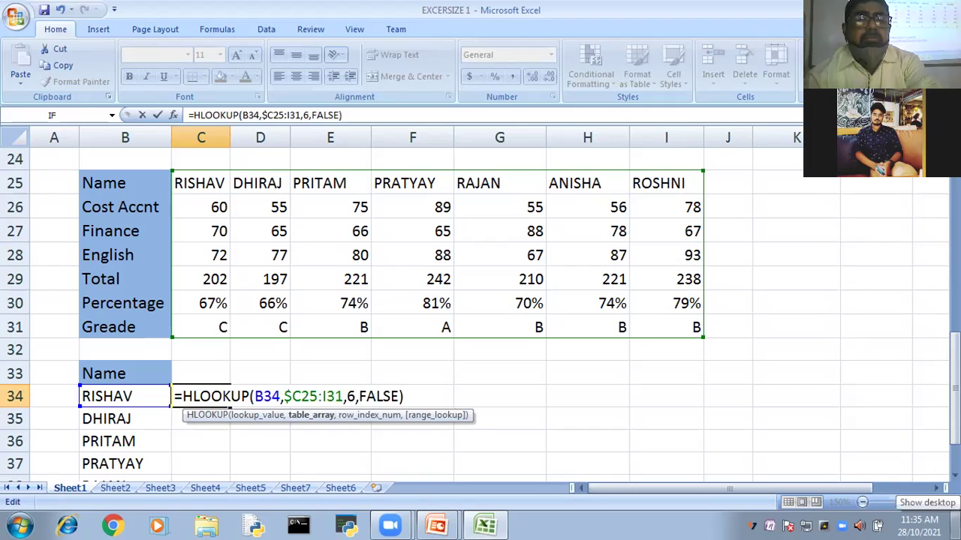
key("Right")
type("$")
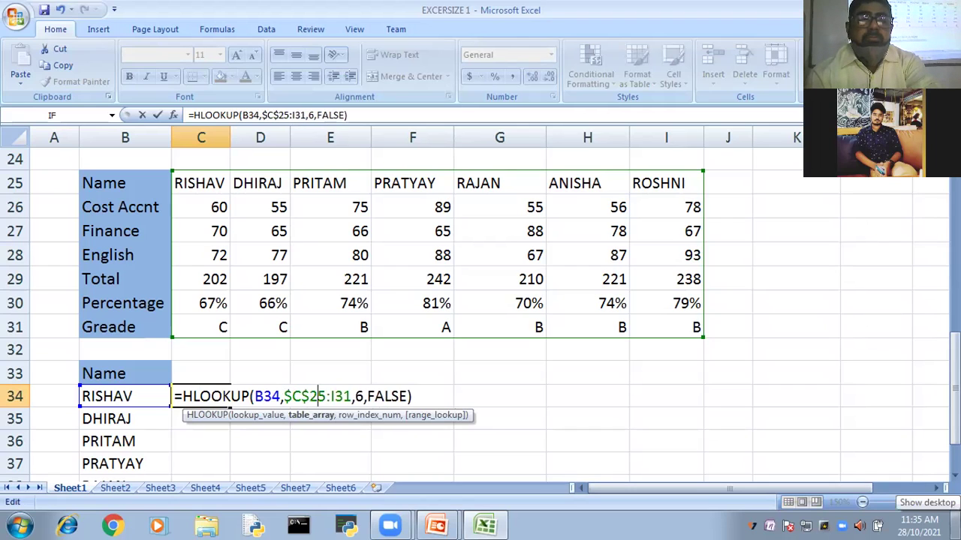
left_click(330, 397)
type("$")
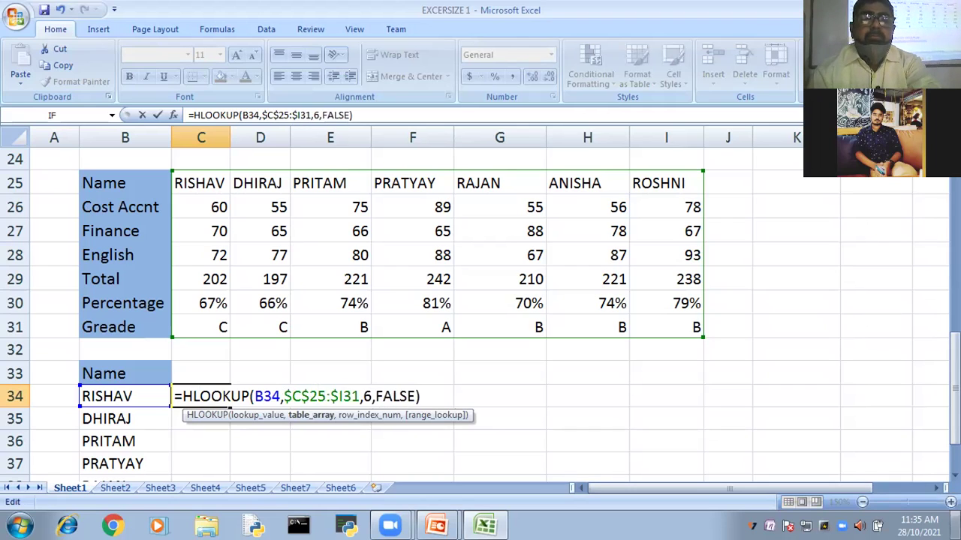
key("Right")
type("$")
key("Return")
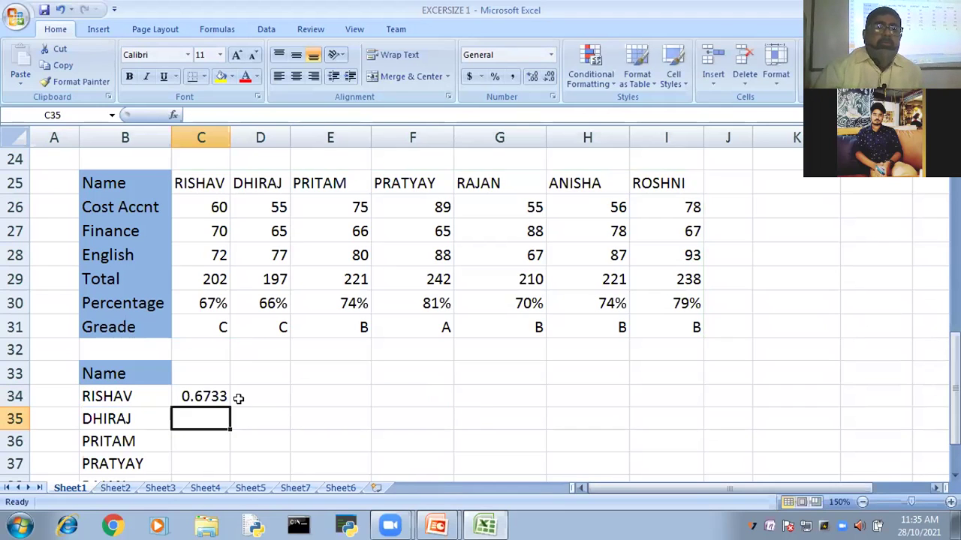
Fill the corrected HLOOKUP formula from C34 down to C40 for the remaining names.
left_click(214, 399)
left_click_drag(227, 405, 221, 390)
left_click(307, 386)
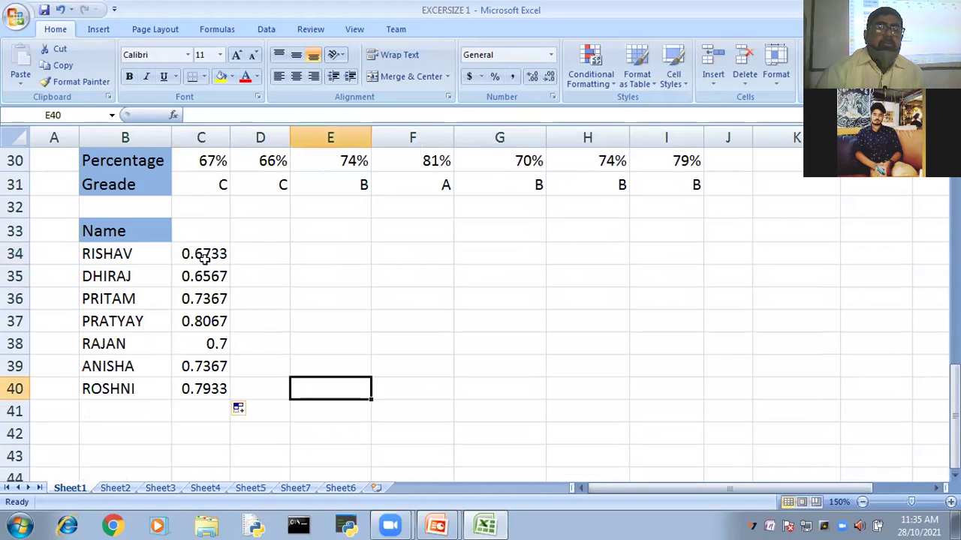
Format the HLOOKUP results in C34:C40 as Percentage with two decimal places.
left_click_drag(201, 253, 189, 390)
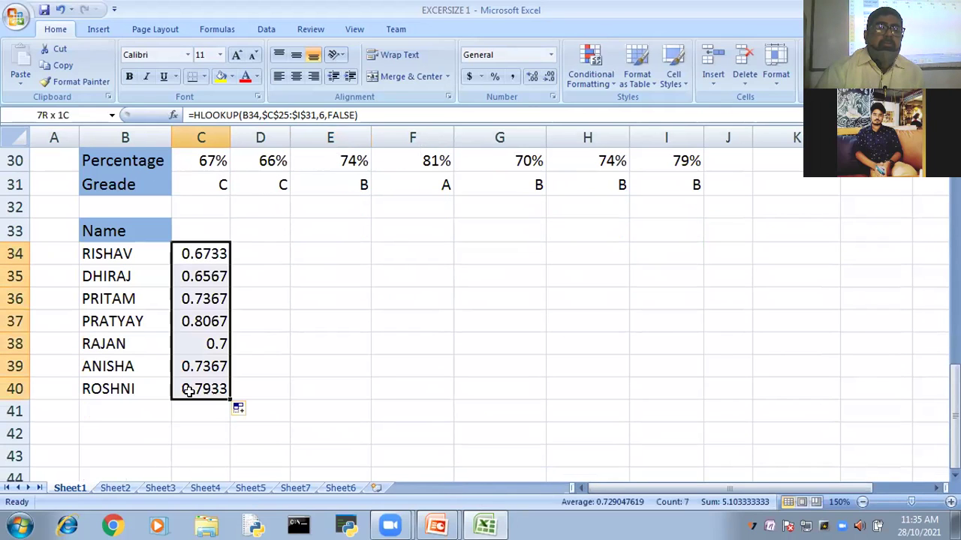
right_click(212, 292)
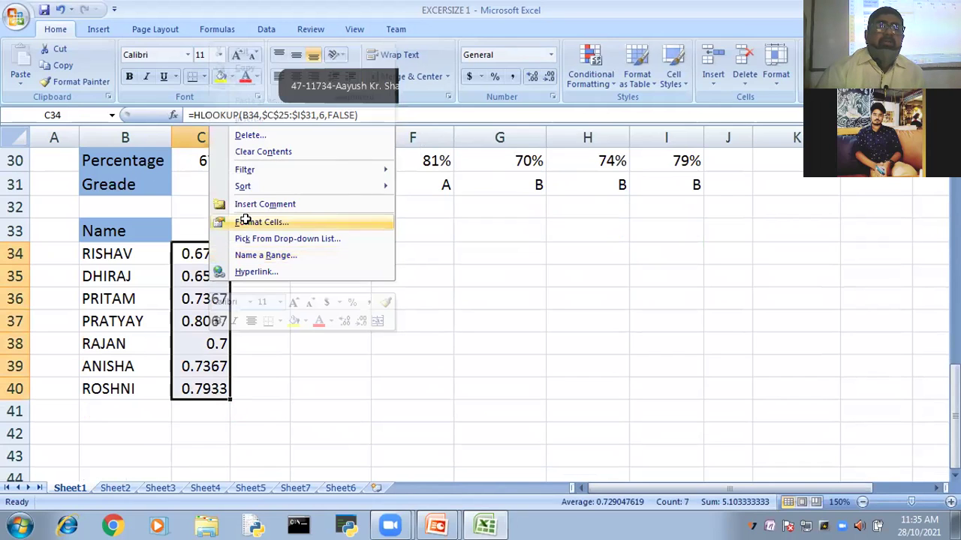
left_click(245, 220)
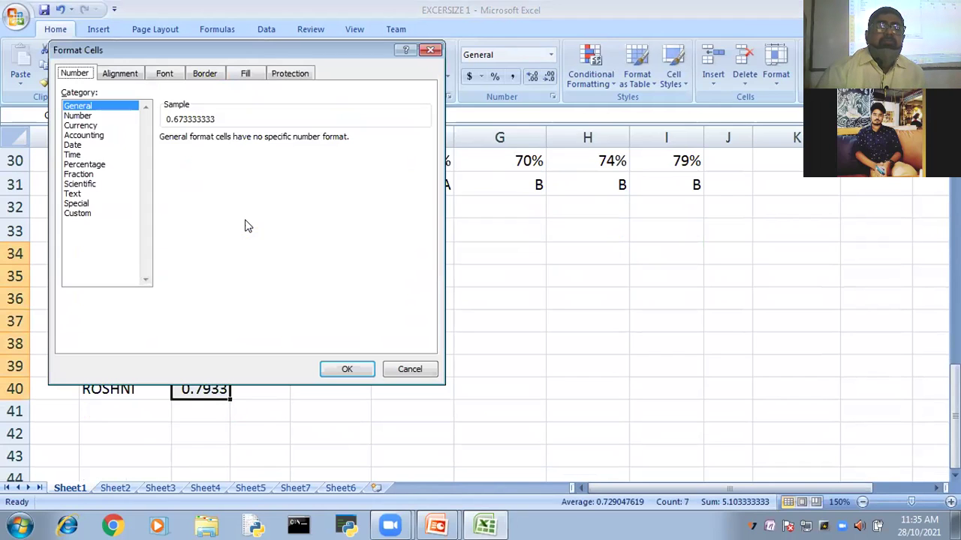
left_click(81, 164)
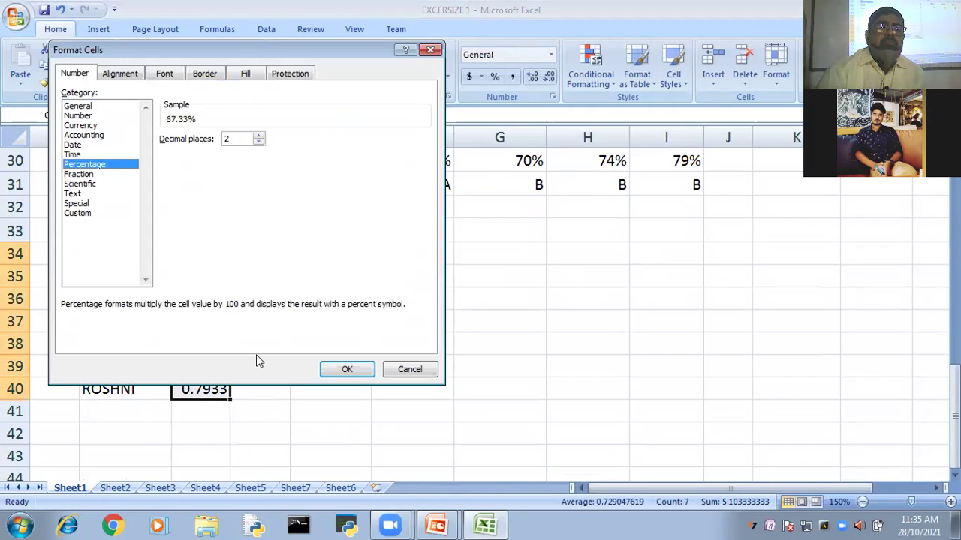
left_click(347, 369)
scroll(466, 385, "up", 2)
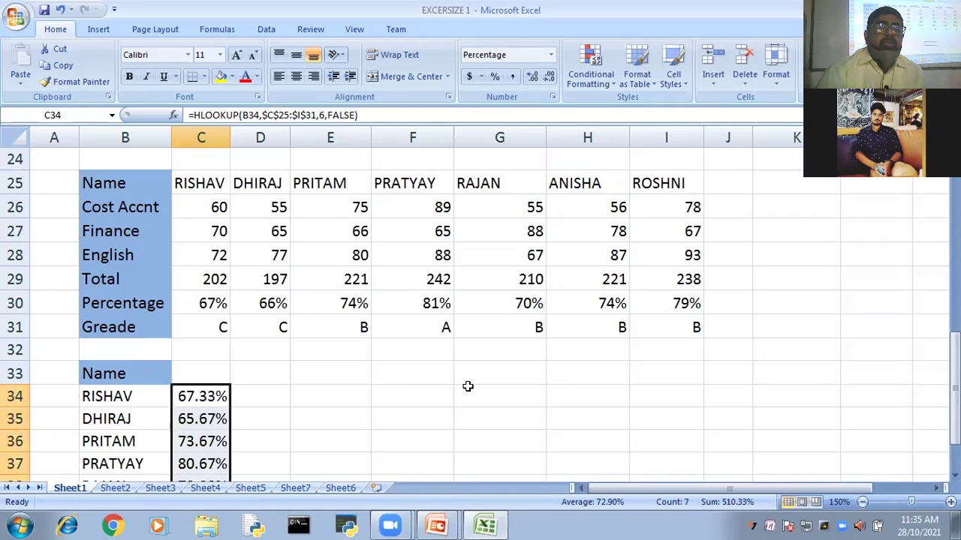
left_click(465, 421)
Reduce the percentage format of the HLOOKUP results in C34:C40 to 0 decimal places.
scroll(220, 236, "down", 2)
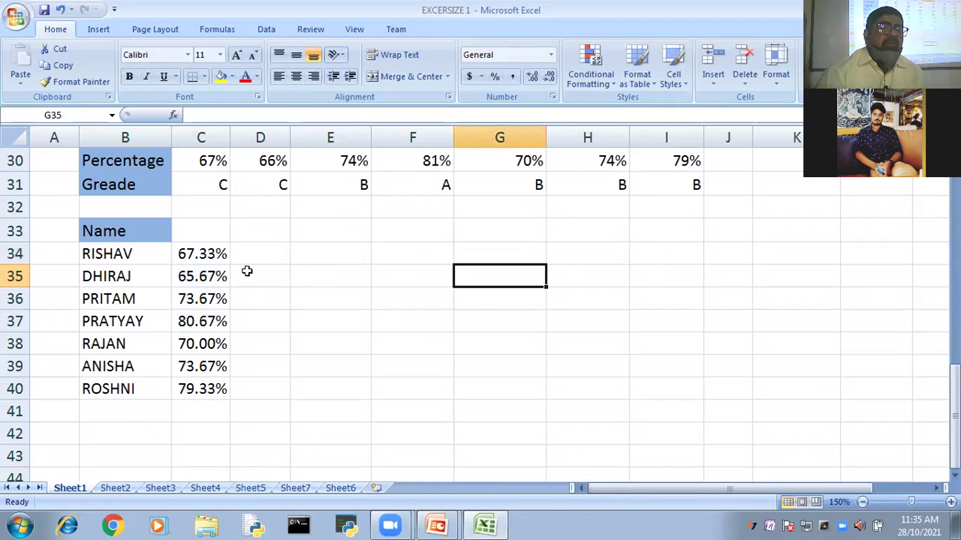
scroll(450, 323, "up", 2)
scroll(661, 330, "down", 1)
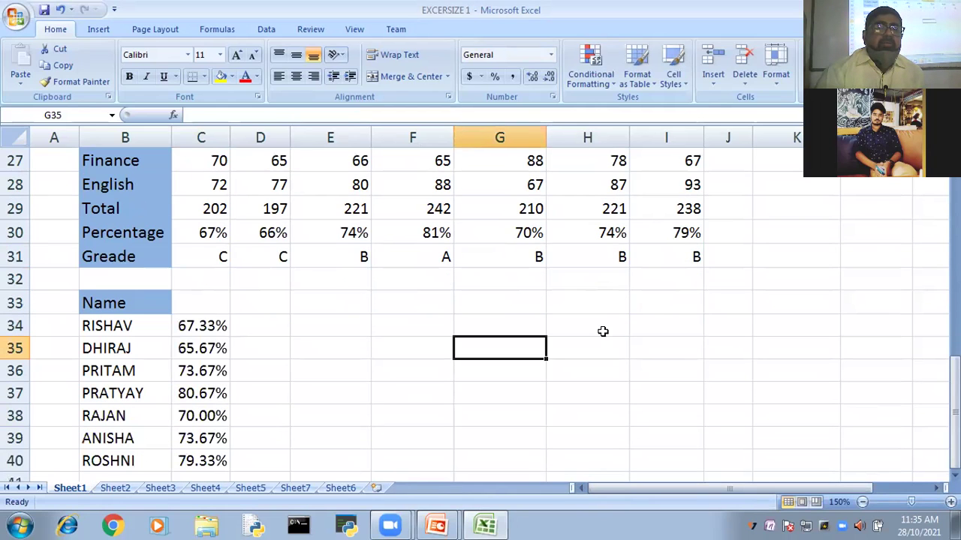
scroll(197, 285, "down", 1)
left_click_drag(194, 255, 191, 386)
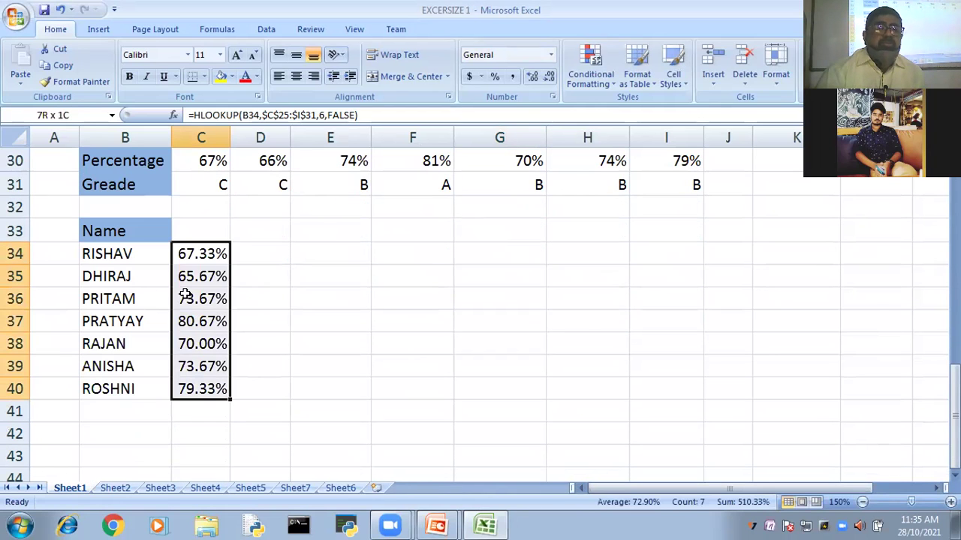
right_click(187, 297)
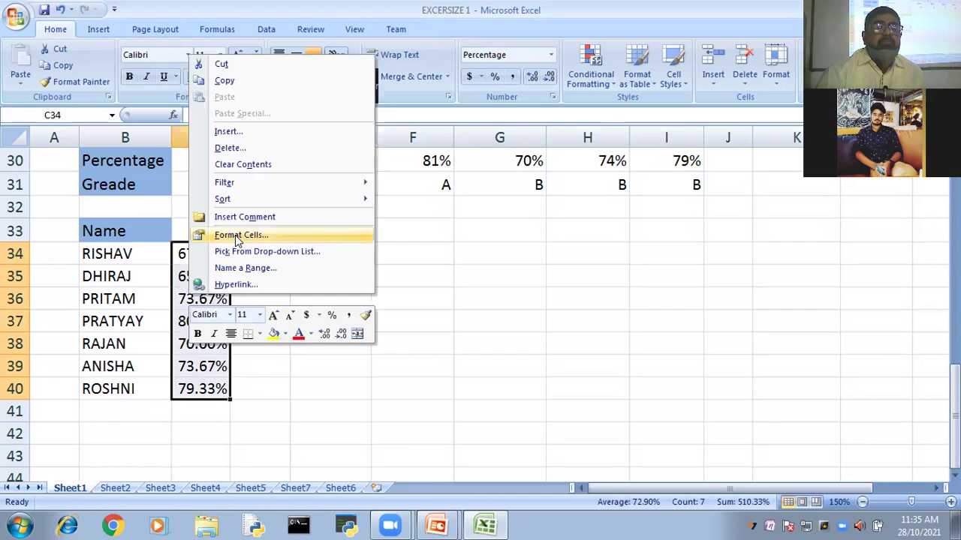
left_click(239, 236)
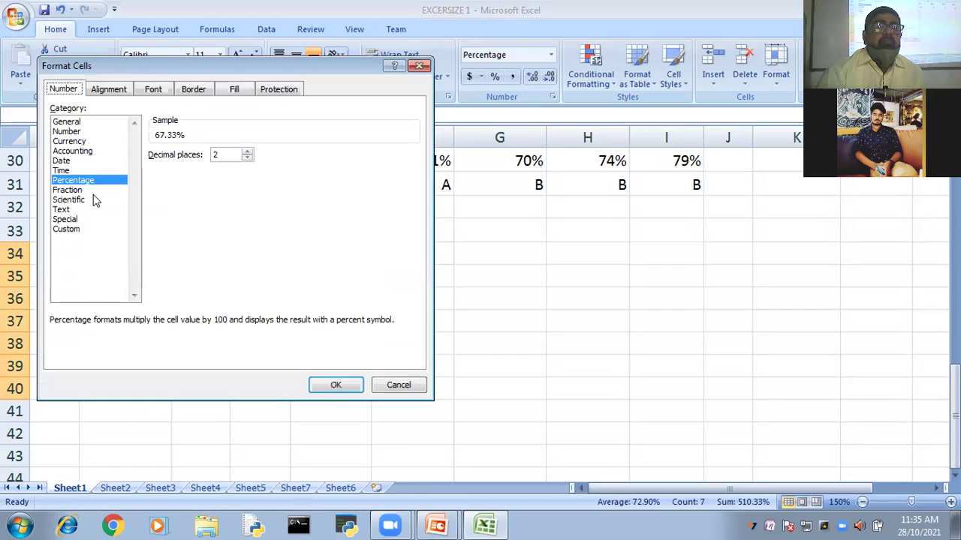
left_click(247, 158)
left_click(247, 158)
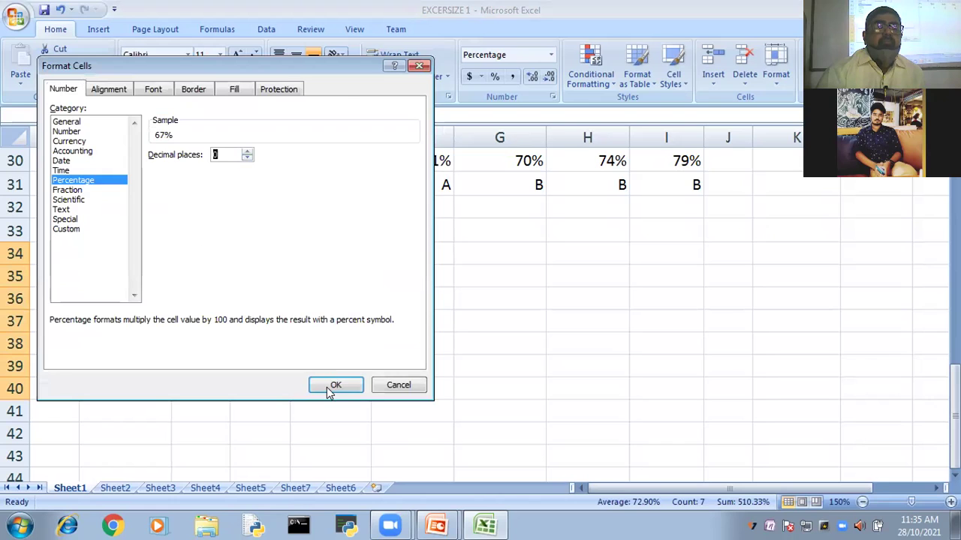
left_click(347, 384)
left_click(391, 366)
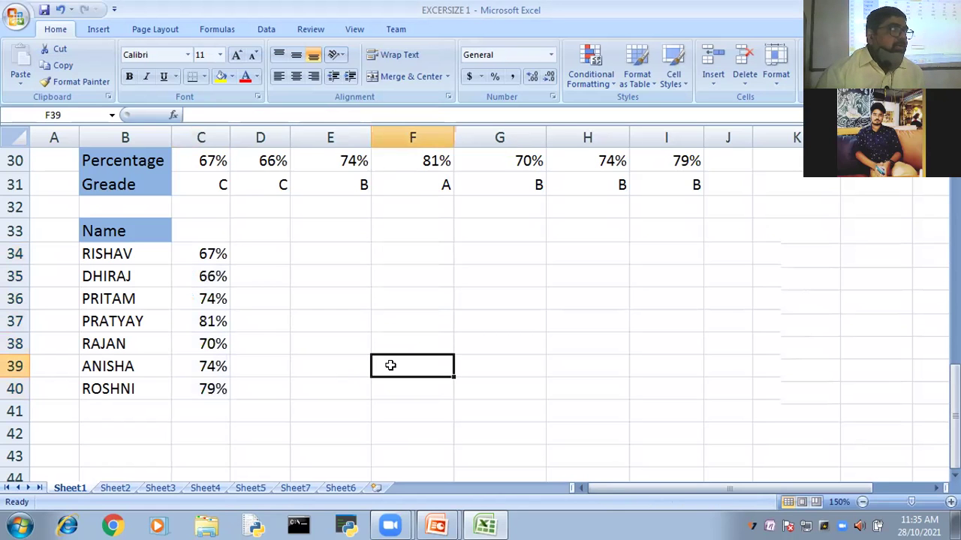
Compare the retrieved percentages with the horizontal marks table, inspect the formula in C35, and review the result table at the sheet's start.
scroll(390, 365, "up", 1)
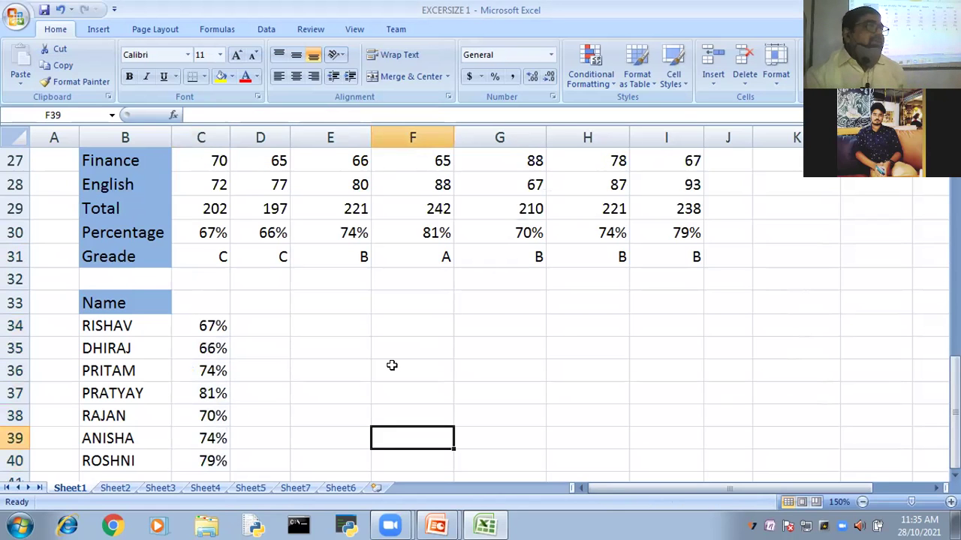
scroll(223, 201, "up", 1)
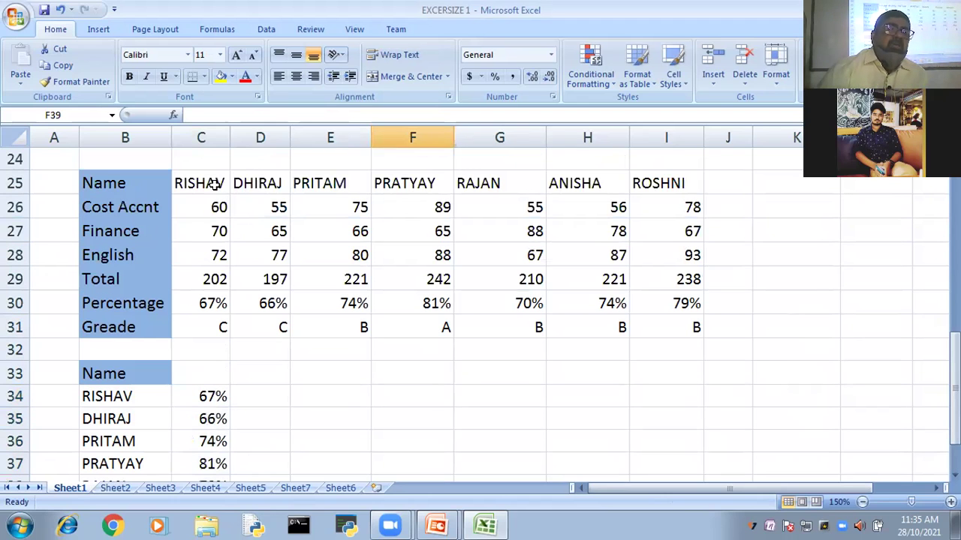
scroll(274, 396, "down", 1)
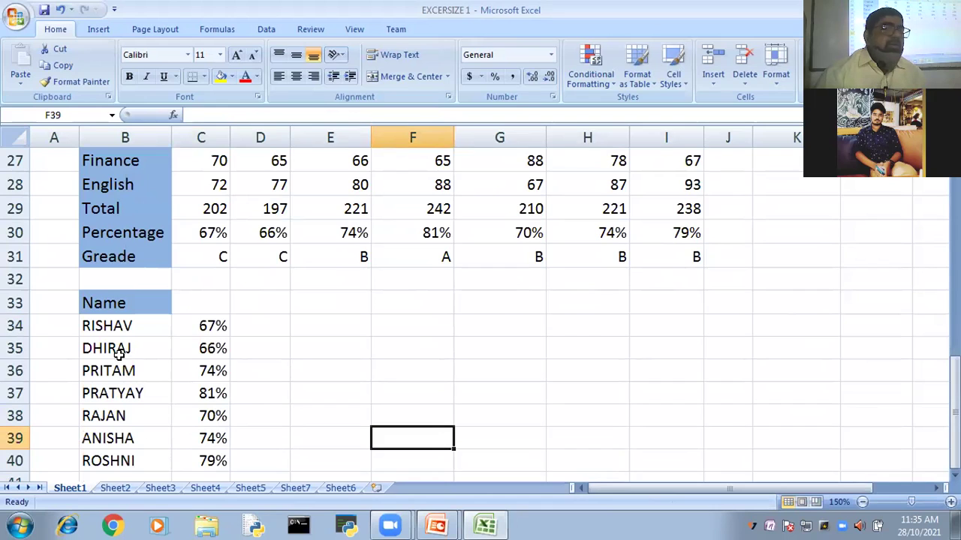
left_click(212, 348)
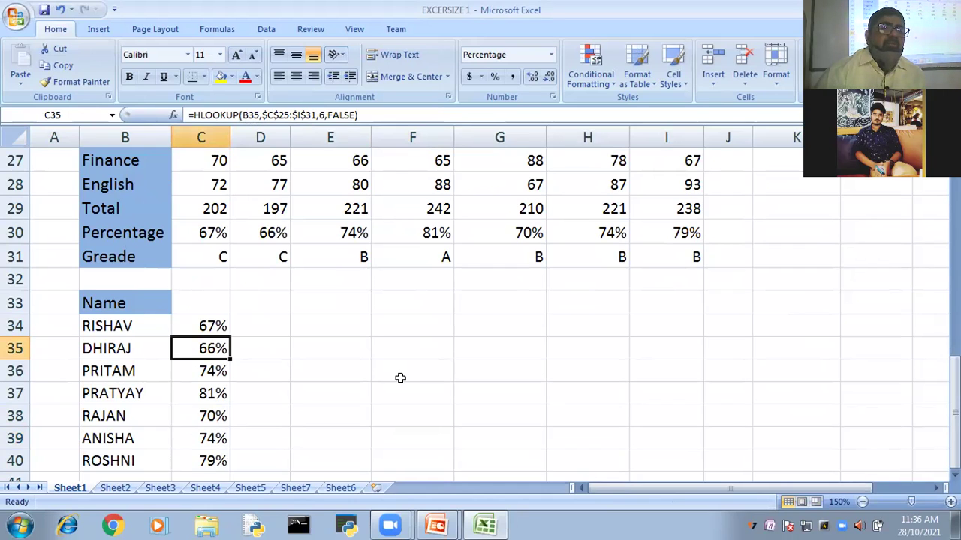
scroll(260, 280, "up", 2)
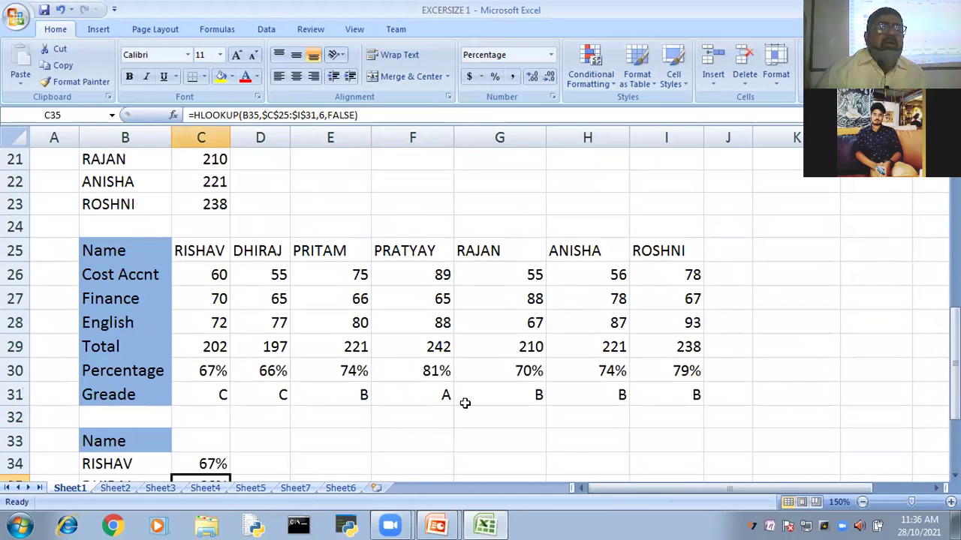
scroll(466, 403, "up", 4)
scroll(121, 267, "up", 3)
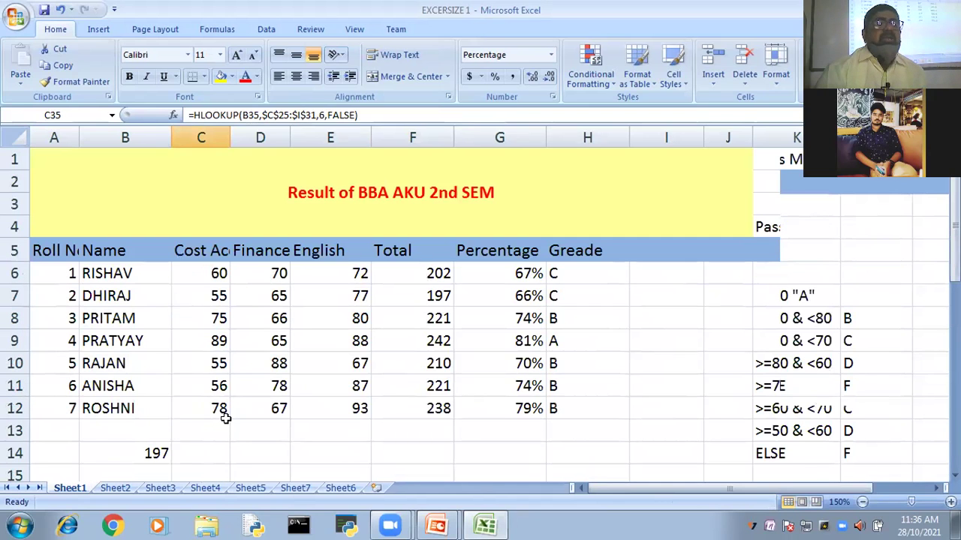
Clear the Total heading and the values beneath it from C16:C23.
scroll(247, 400, "down", 2)
scroll(220, 375, "down", 2)
left_click_drag(197, 227, 188, 382)
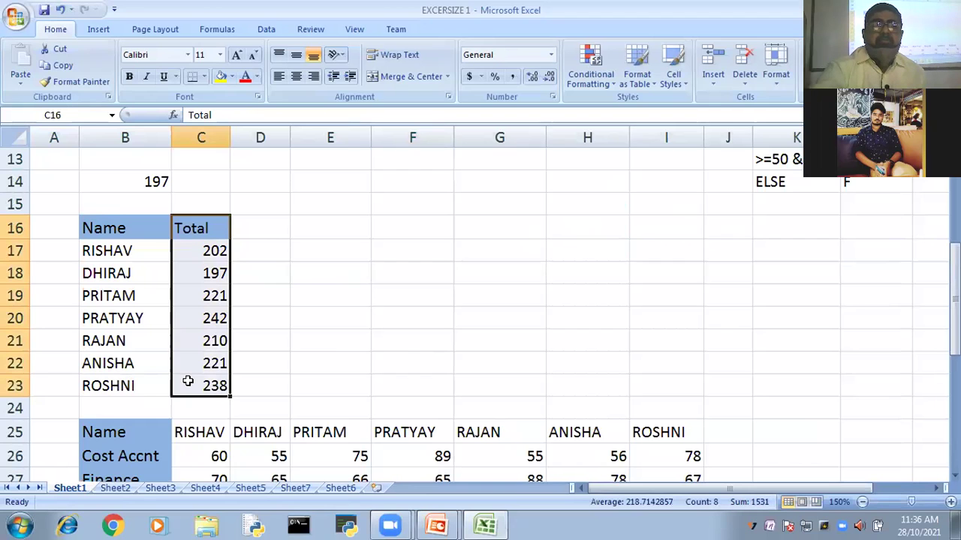
key("Delete")
scroll(225, 379, "up", 1)
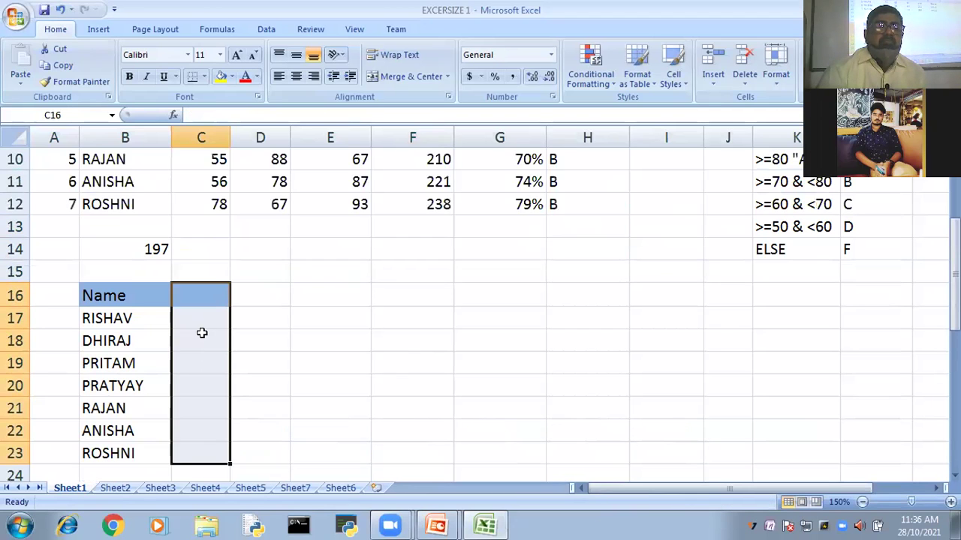
Start a VLOOKUP formula in C17 with B17 as the lookup value and B6:H12 as the table array.
left_click(202, 319)
type("=")
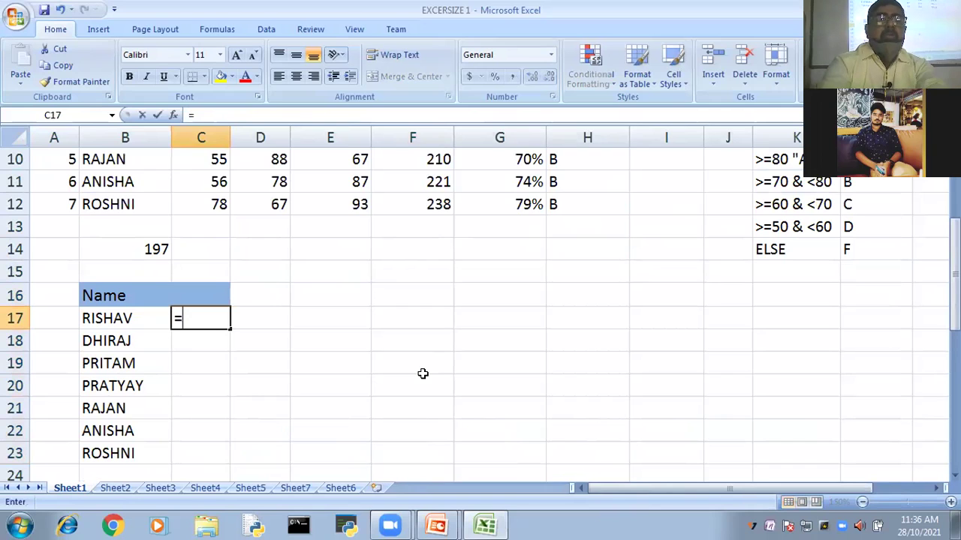
type("vlookup(")
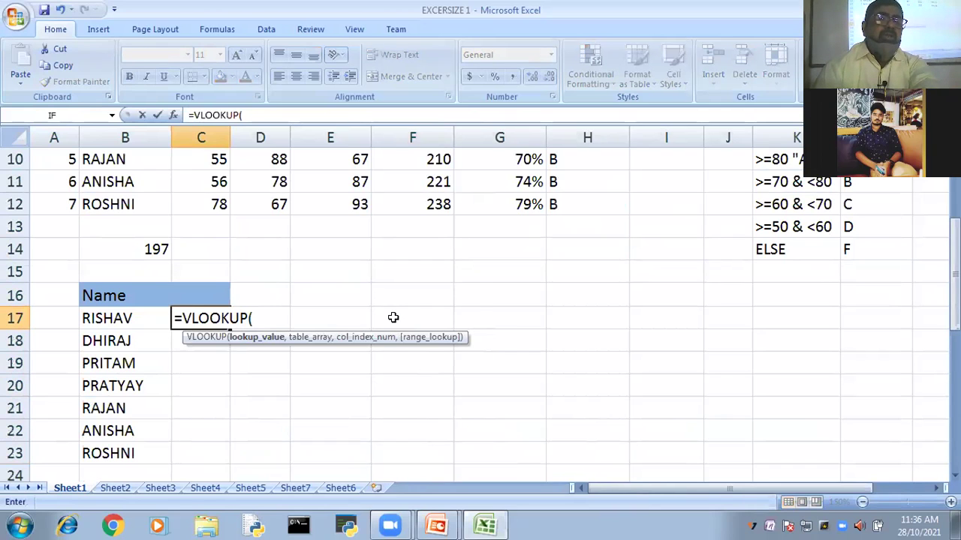
left_click(101, 319)
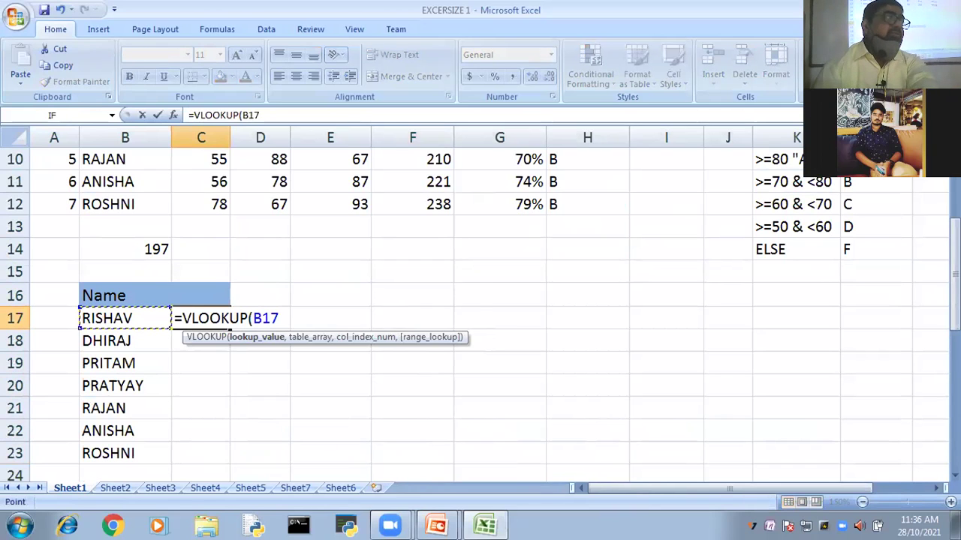
type(",")
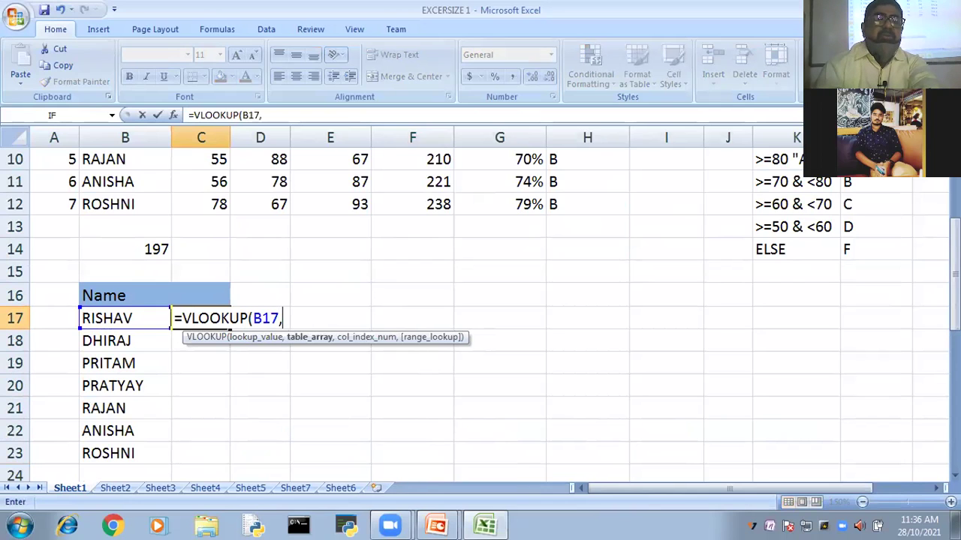
scroll(85, 270, "up", 3)
left_click_drag(100, 271, 593, 410)
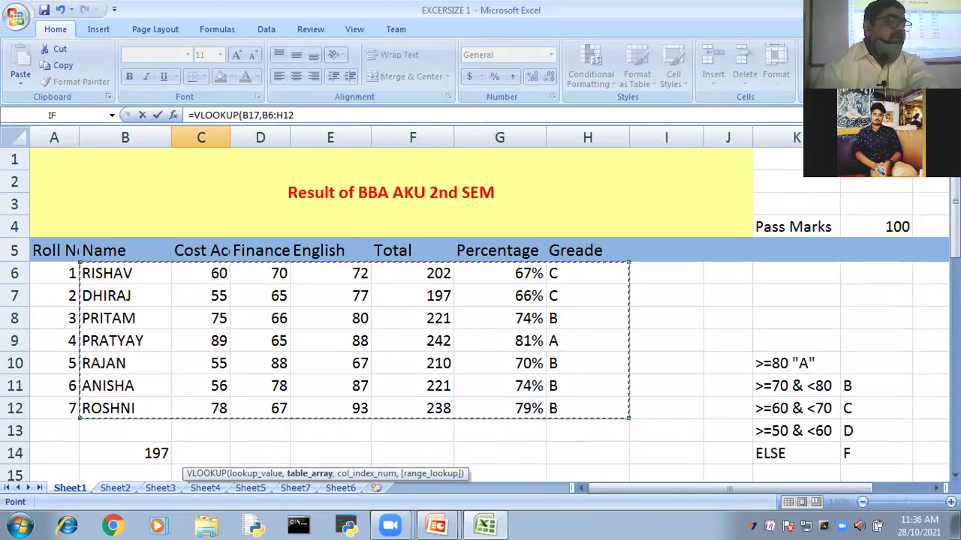
scroll(593, 409, "down", 2)
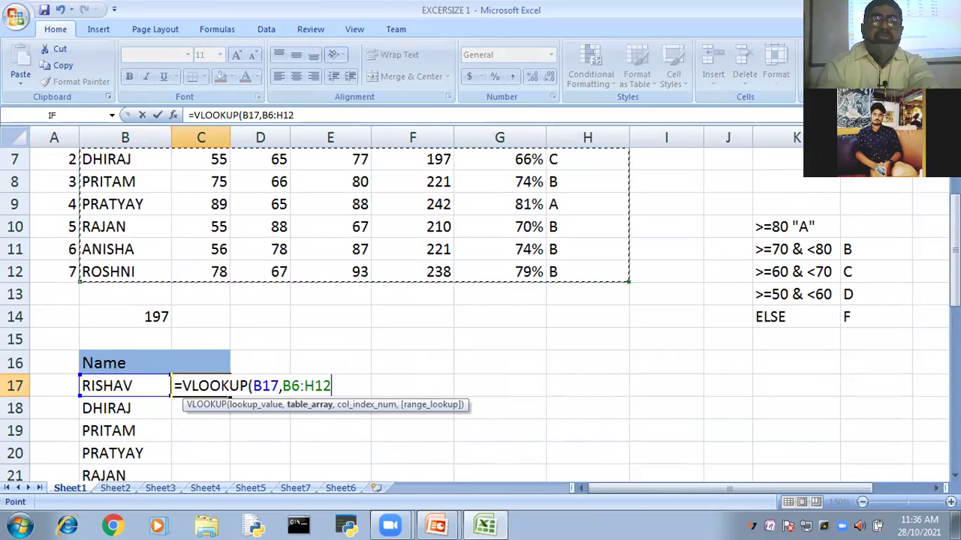
type(",")
Complete the VLOOKUP formula with column index 6 and FALSE for an exact match, and enter it in C17.
scroll(481, 300, "up", 2)
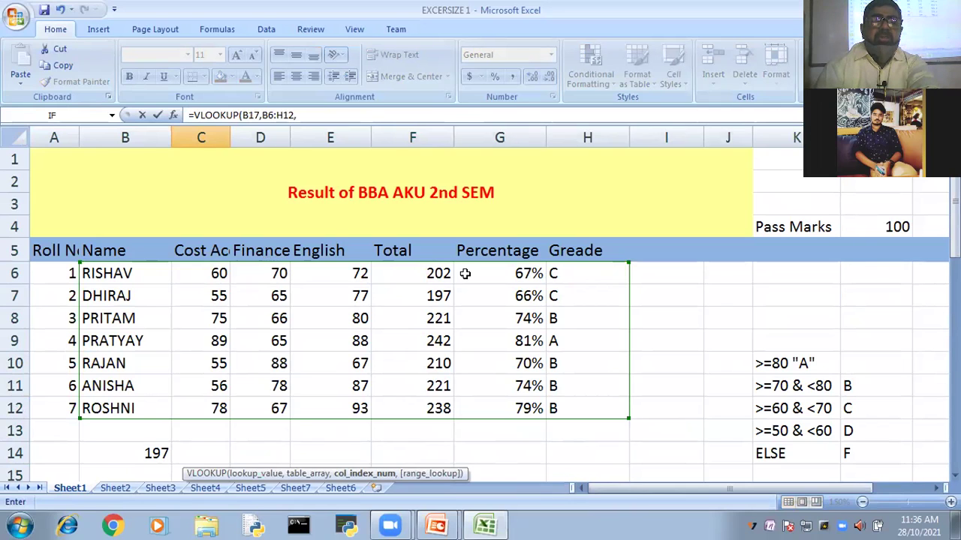
scroll(466, 279, "down", 3)
type("6")
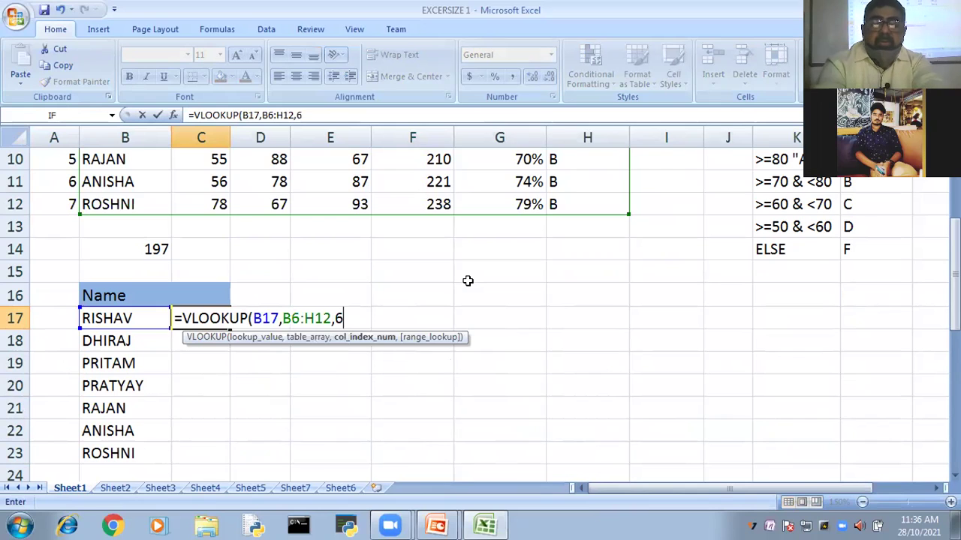
type(",TRUE")
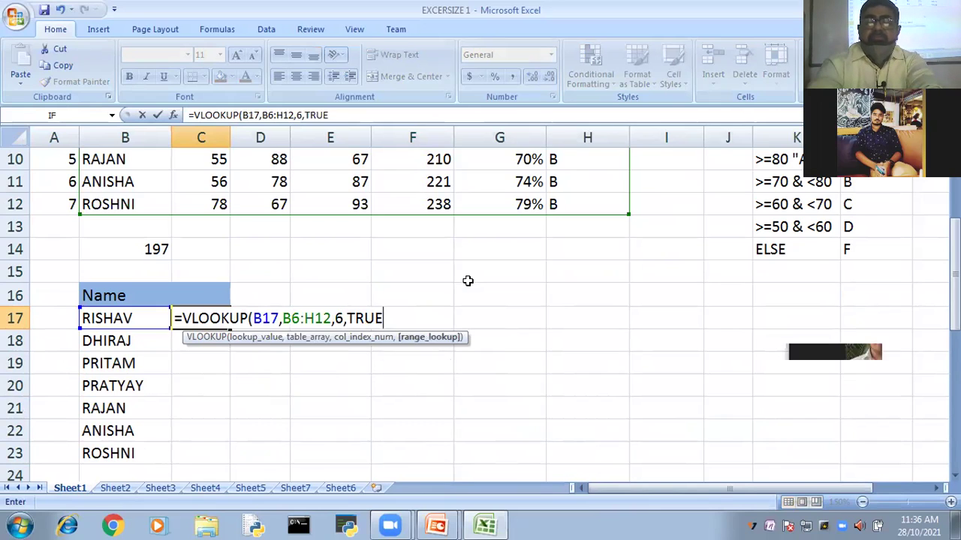
key("BackSpace")
key("BackSpace")
key("BackSpace")
key("BackSpace")
type("f")
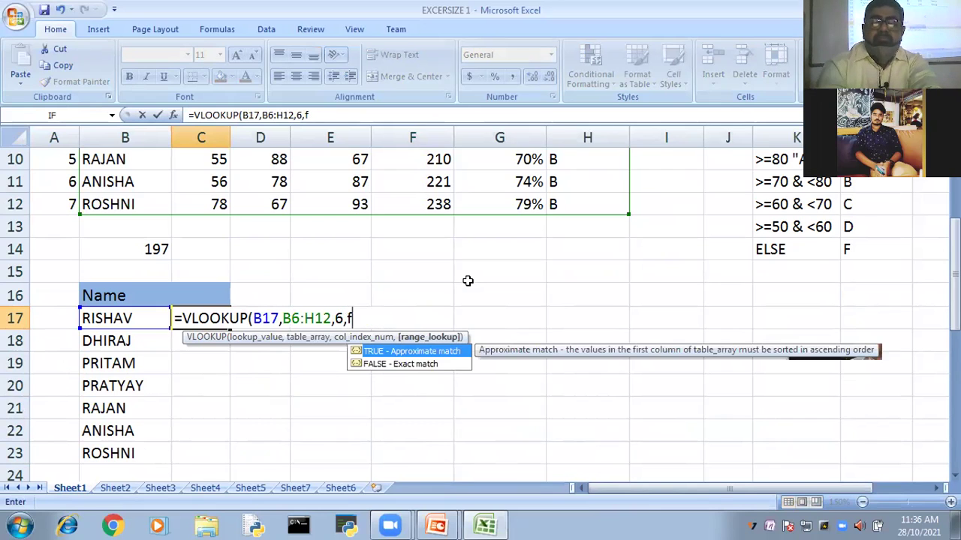
key("Down")
key("Tab")
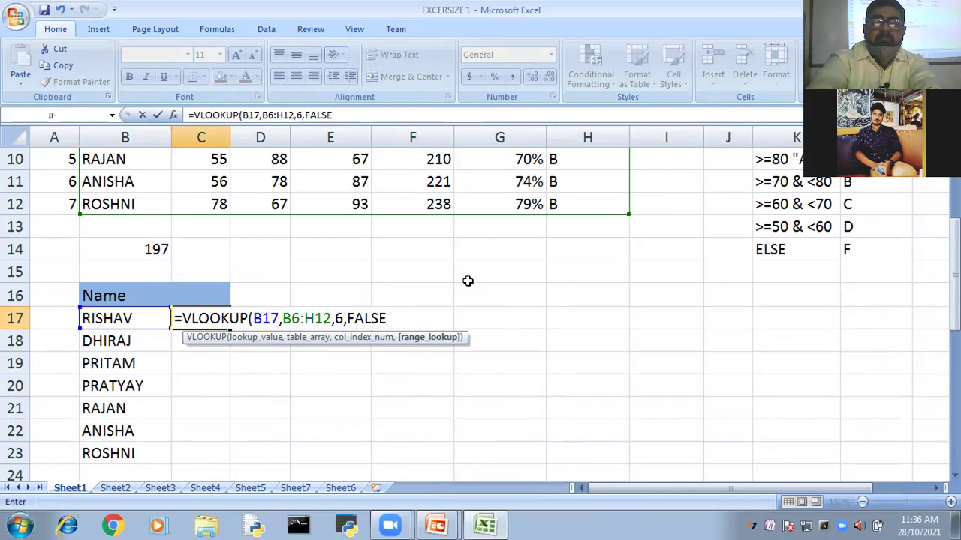
type(")")
key("Return")
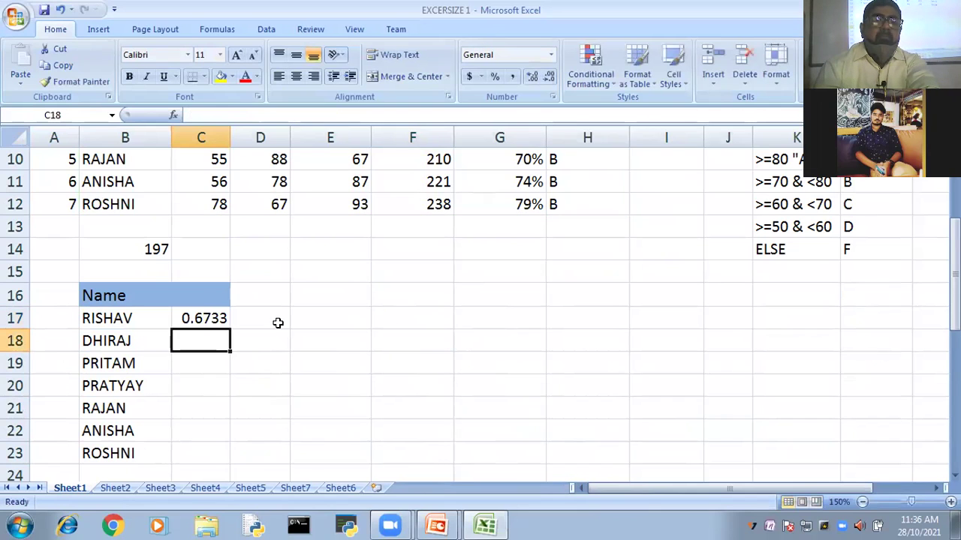
Fill the VLOOKUP formula from C17 down to C23 and format the results as Percentage with 0 decimal places.
left_click(227, 321)
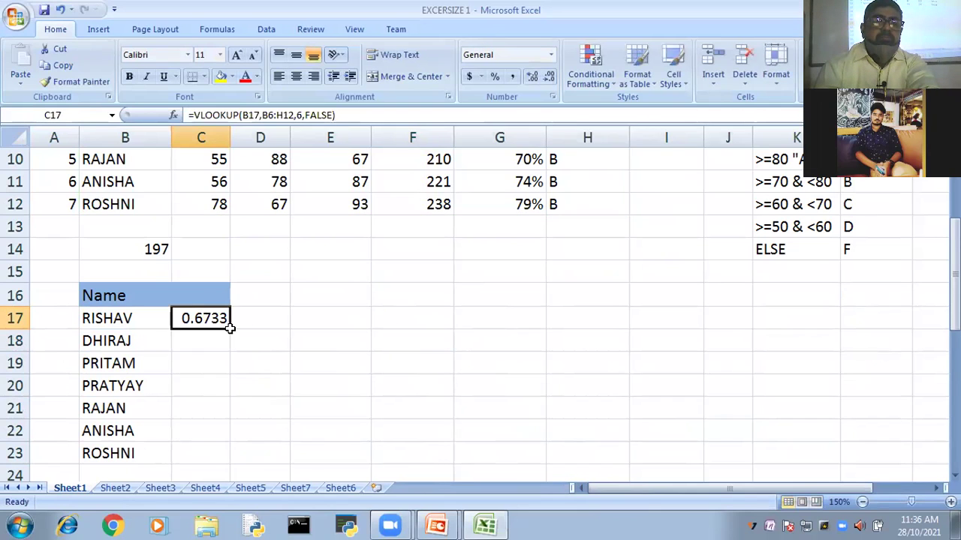
left_click_drag(230, 334, 223, 453)
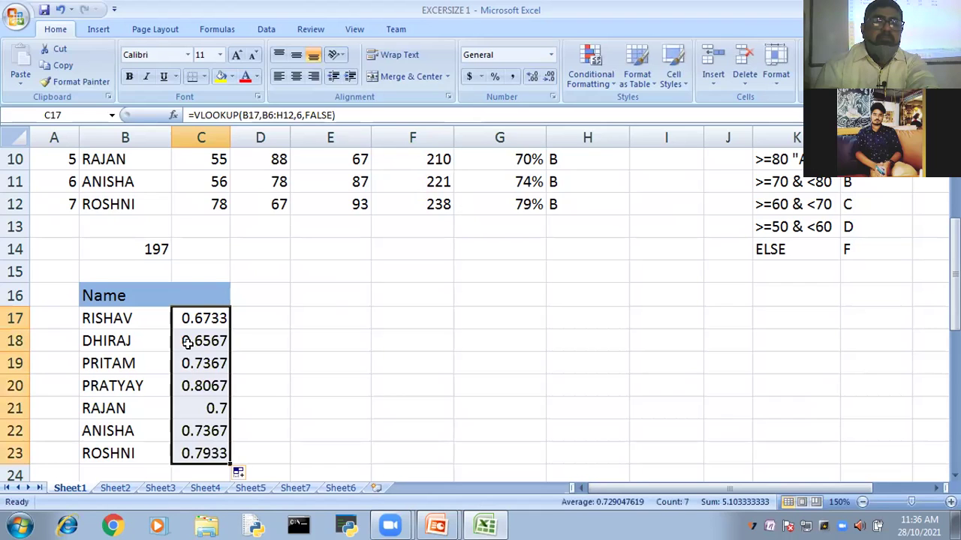
right_click(192, 344)
left_click(233, 289)
left_click(111, 233)
double_click(241, 208)
left_click(327, 437)
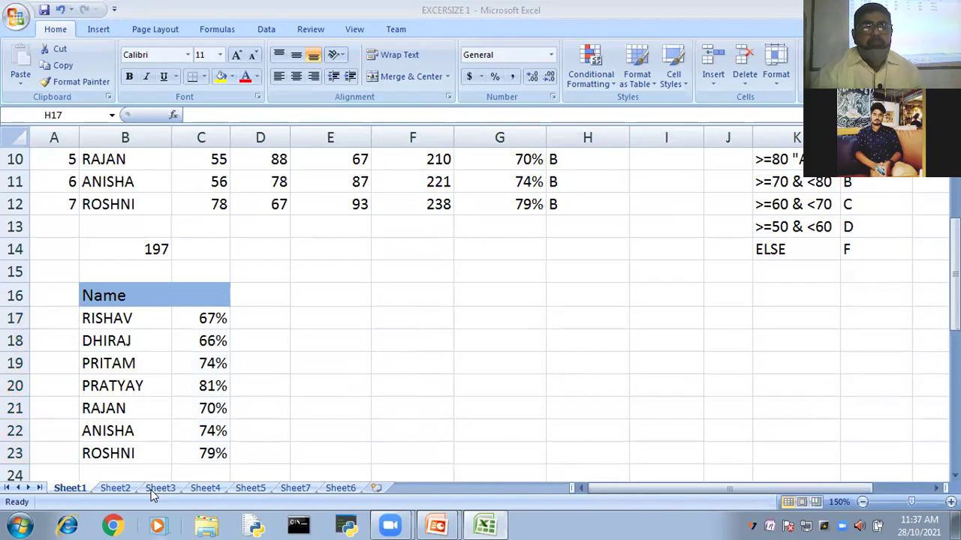
Review the HLOOKUP syntax slide in the PowerPoint presentation and return to the workbook in Excel.
key("alt+Tab")
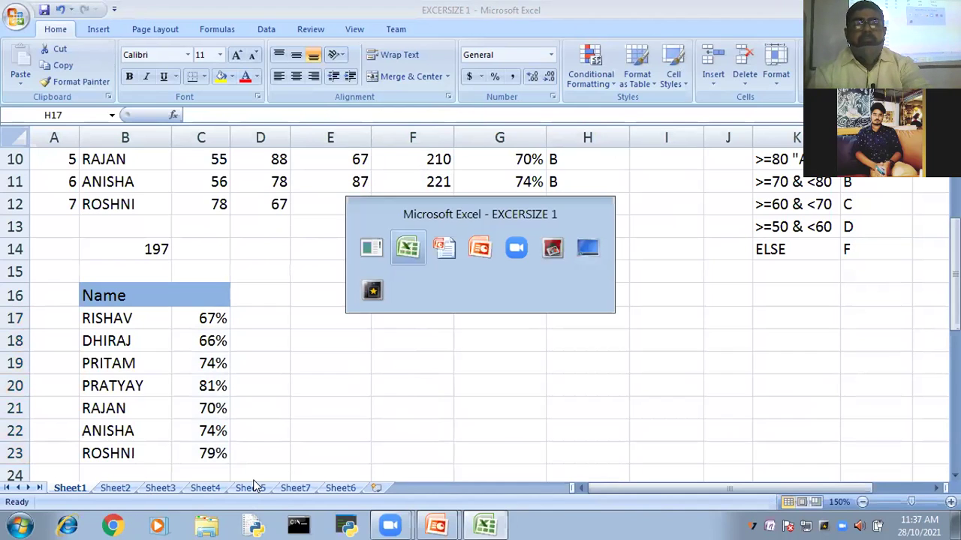
key("Tab")
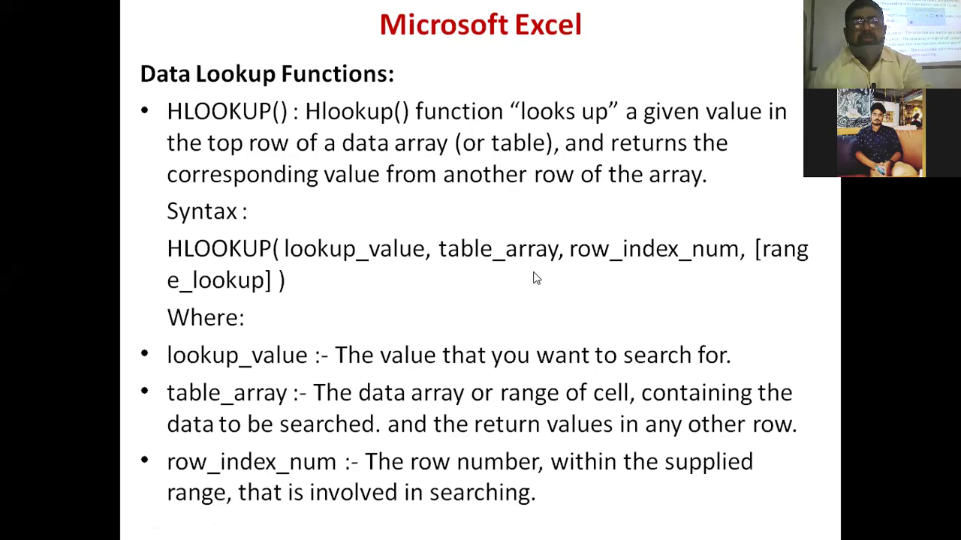
key("alt+Tab")
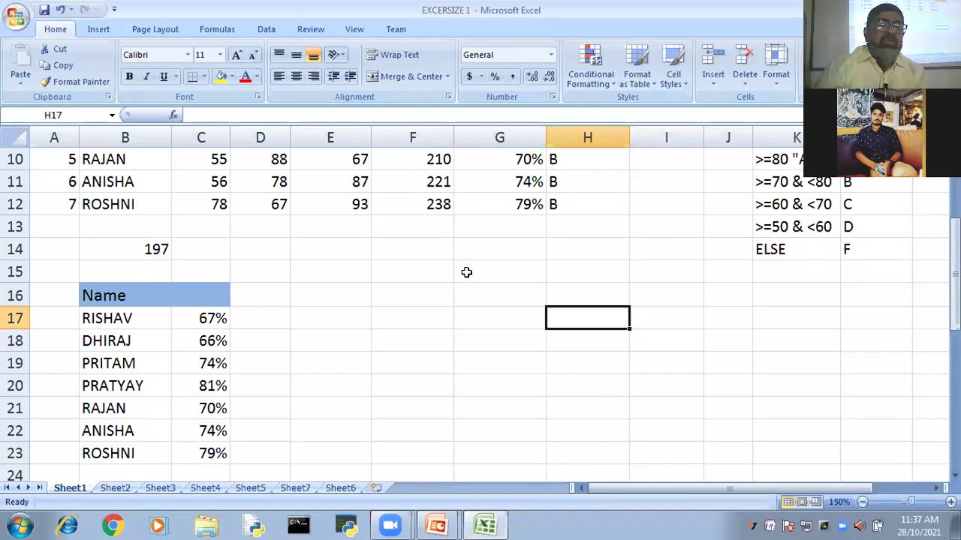
Append the letter A to the name in B18 and compare the list with the names in the results table.
double_click(132, 339)
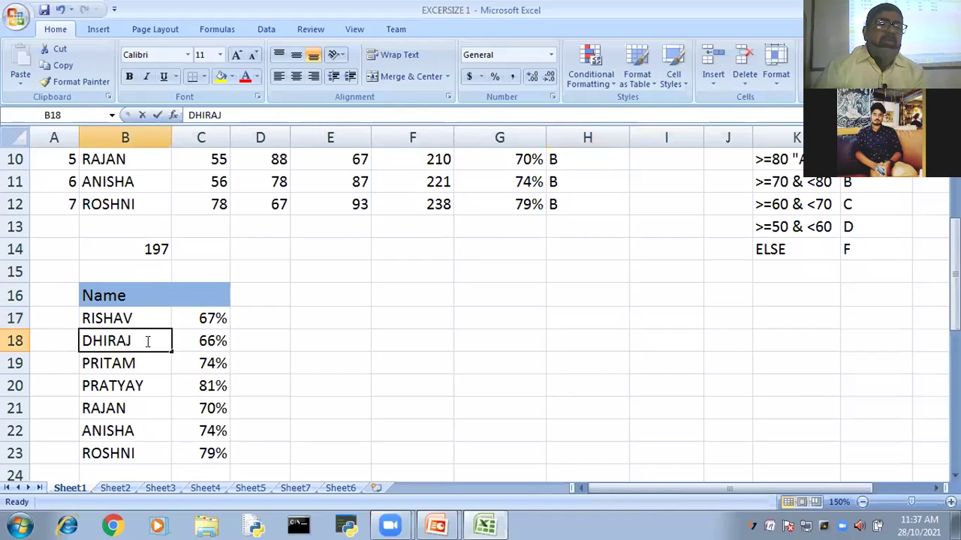
type("a")
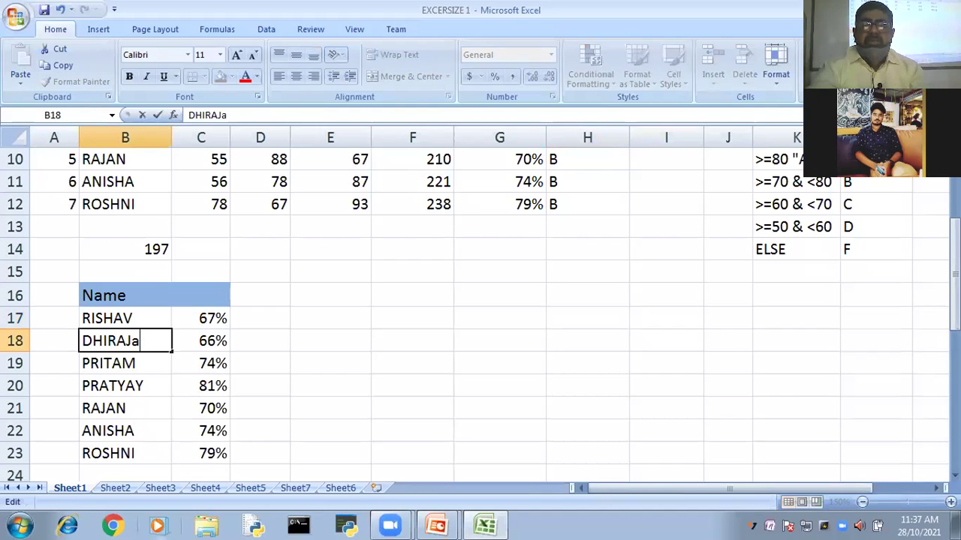
key("BackSpace")
type("A")
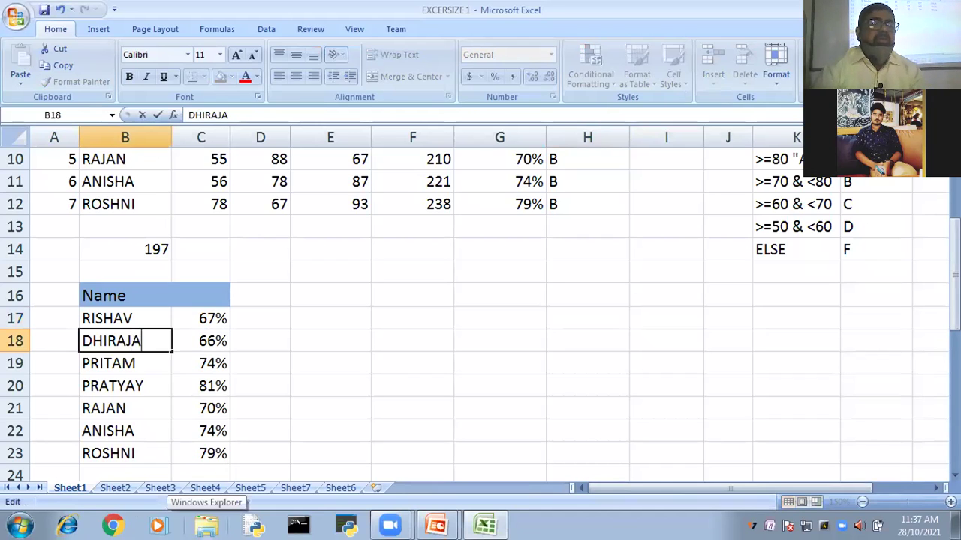
left_click(324, 386)
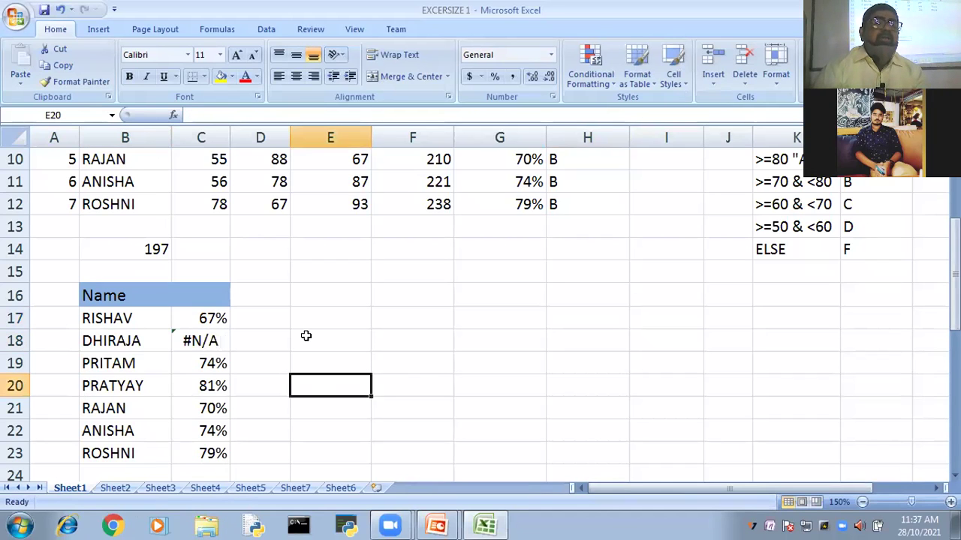
scroll(307, 337, "up", 3)
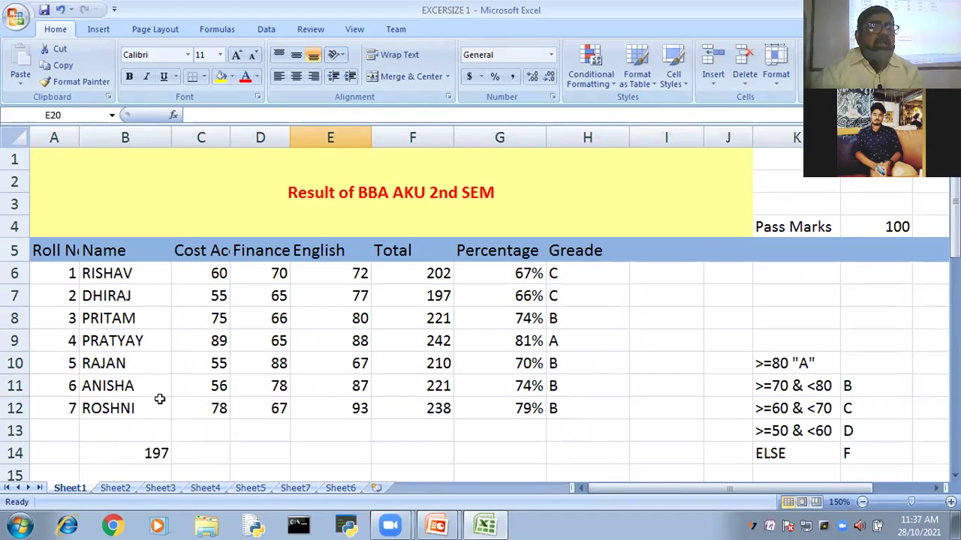
scroll(137, 344, "down", 3)
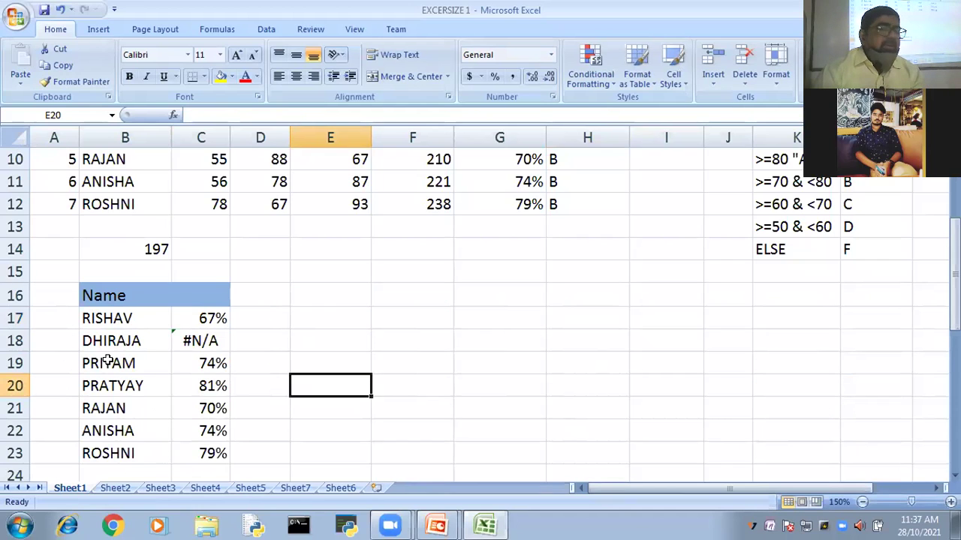
left_click(142, 340)
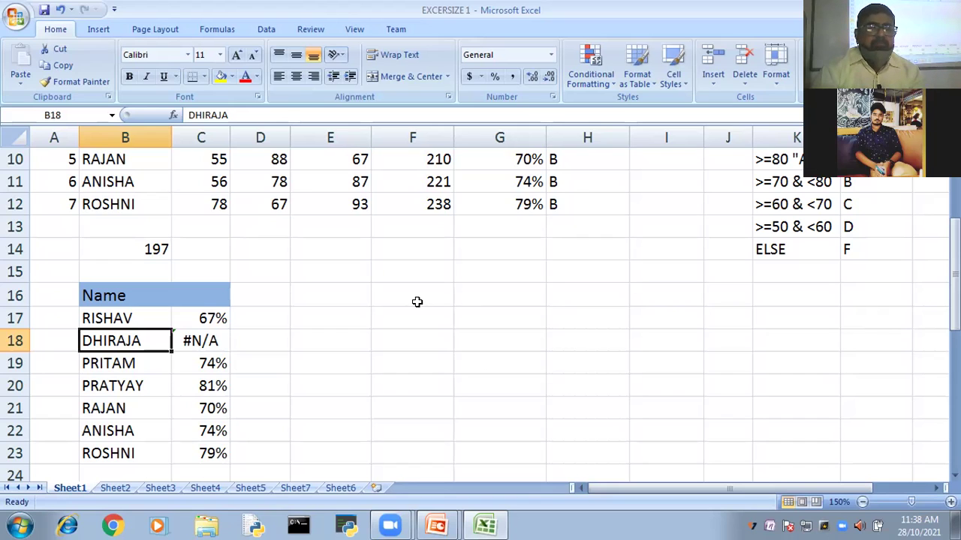
Go through Sheet2 and Sheet3 to Sheet4 and inspect the LOOKUP formula in C12 and its lookup value in B12.
scroll(125, 489, "down", 1)
left_click(125, 489)
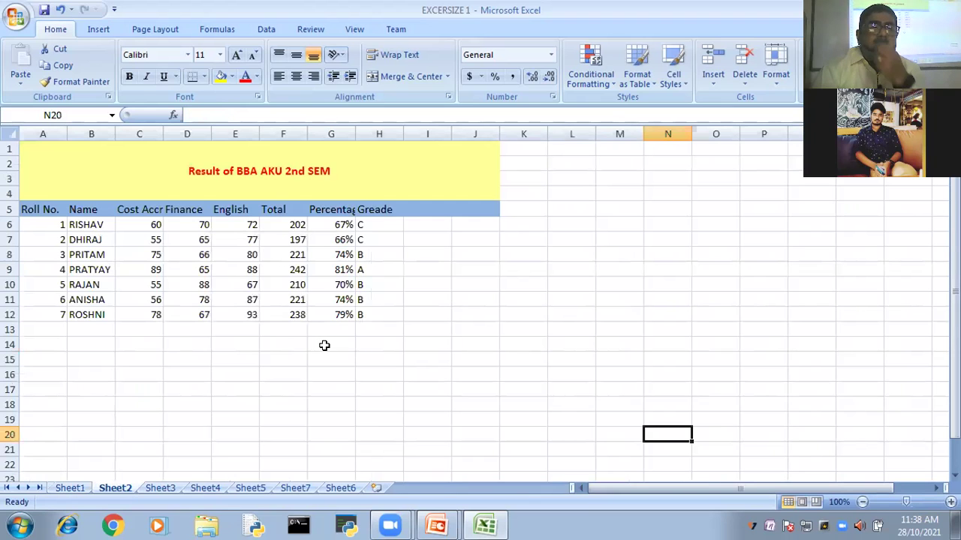
left_click(162, 489)
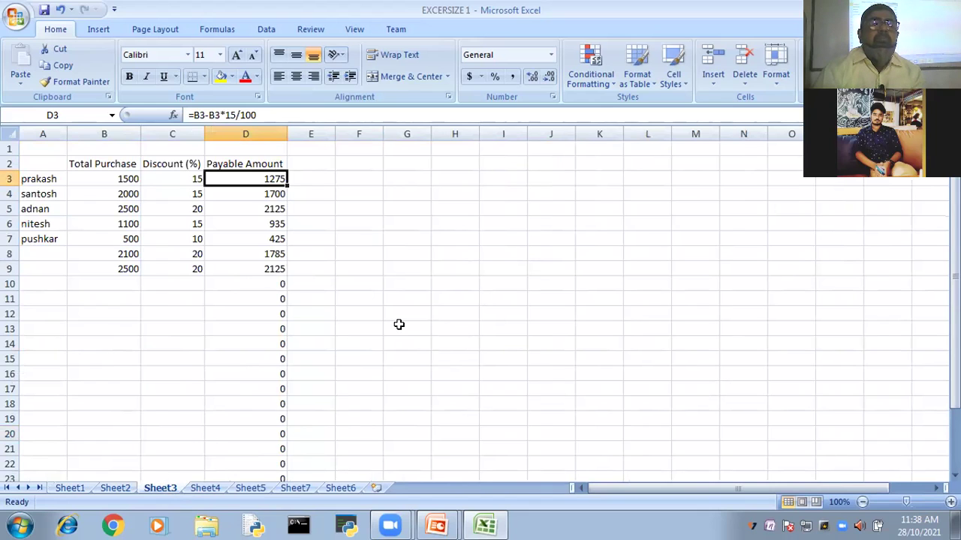
left_click(403, 369)
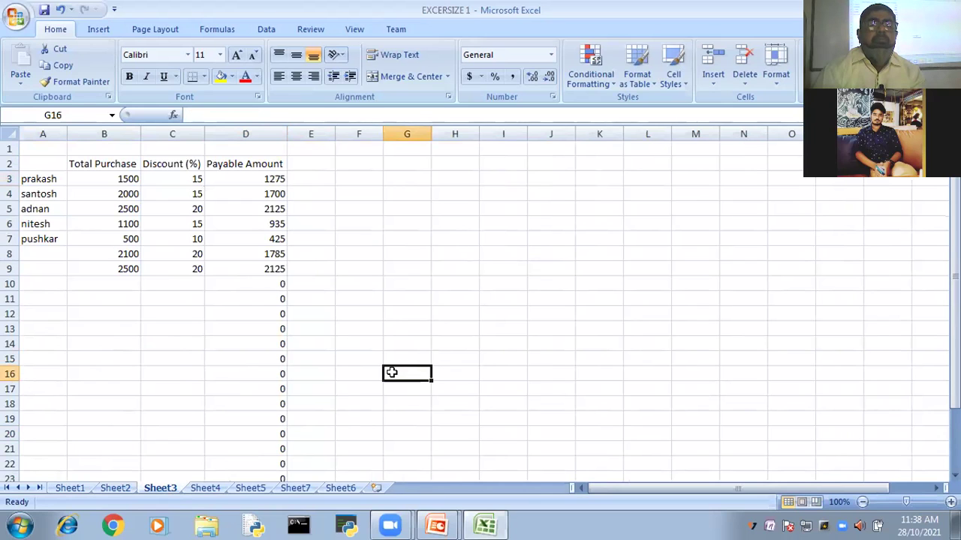
left_click(207, 489)
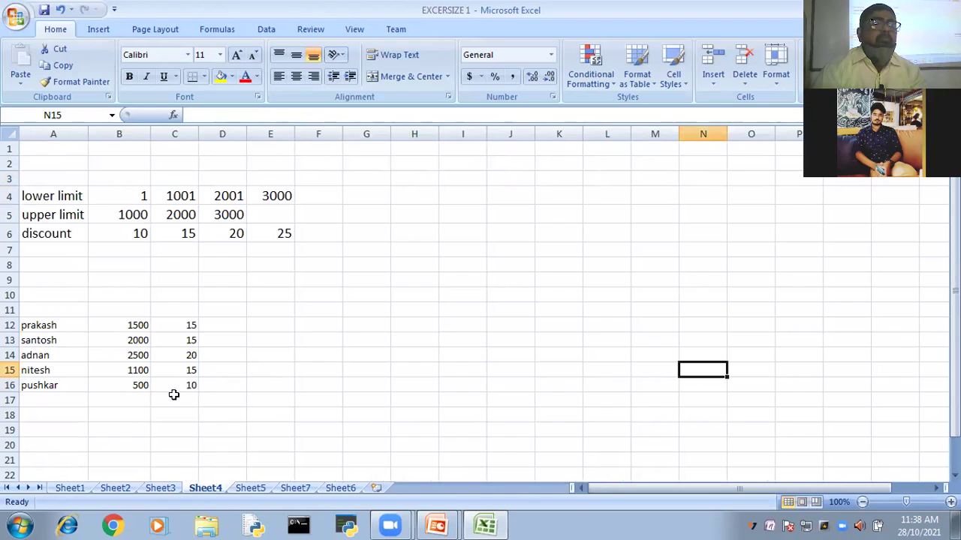
left_click(178, 323)
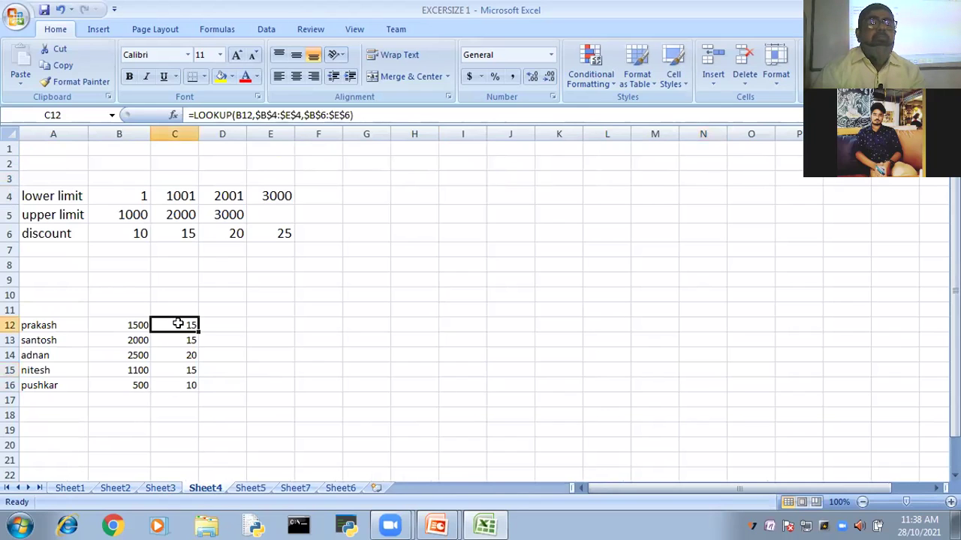
left_click(134, 327)
left_click(184, 324)
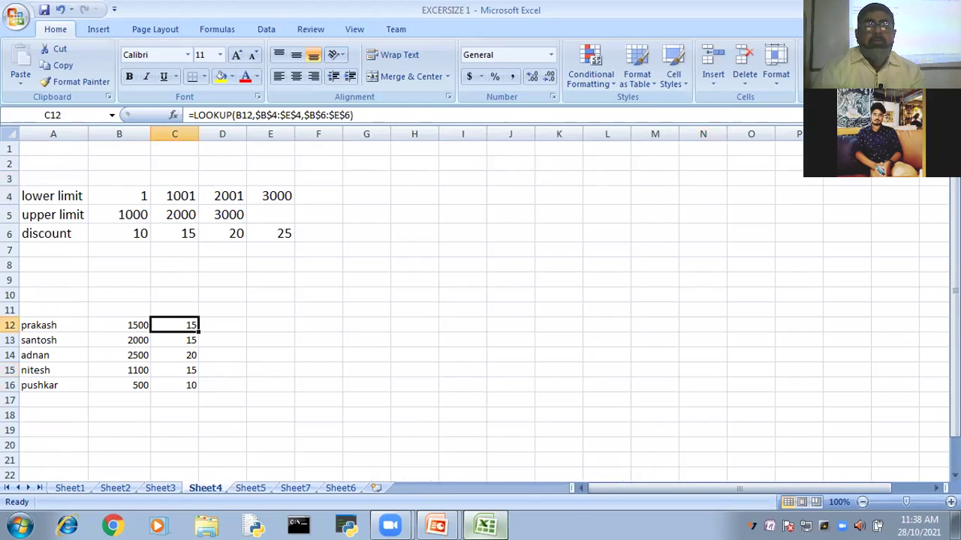
Switch to the PowerPoint presentation and advance through the HLOOKUP and VLOOKUP slides to the LOOKUP() syntax slide.
mouse_move(485, 525)
key("alt+Tab")
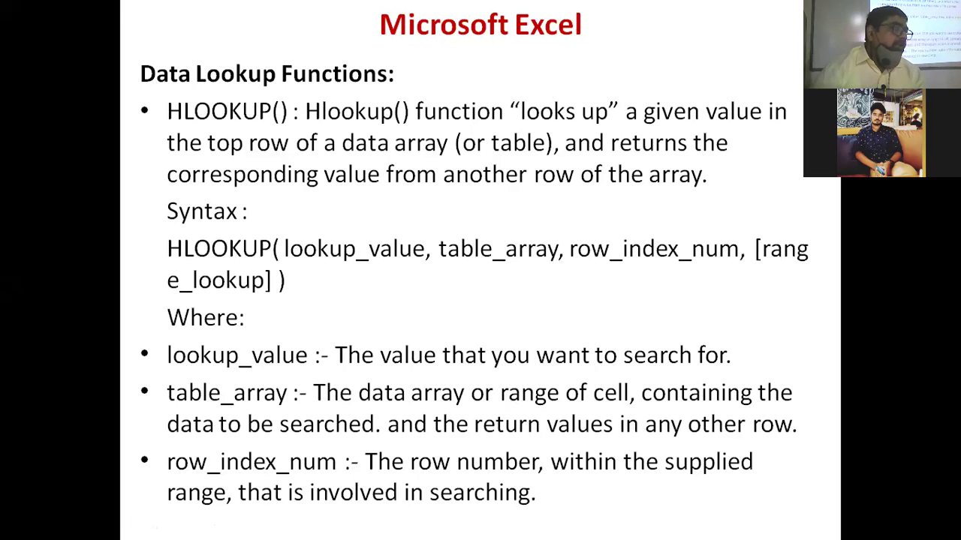
key("Right")
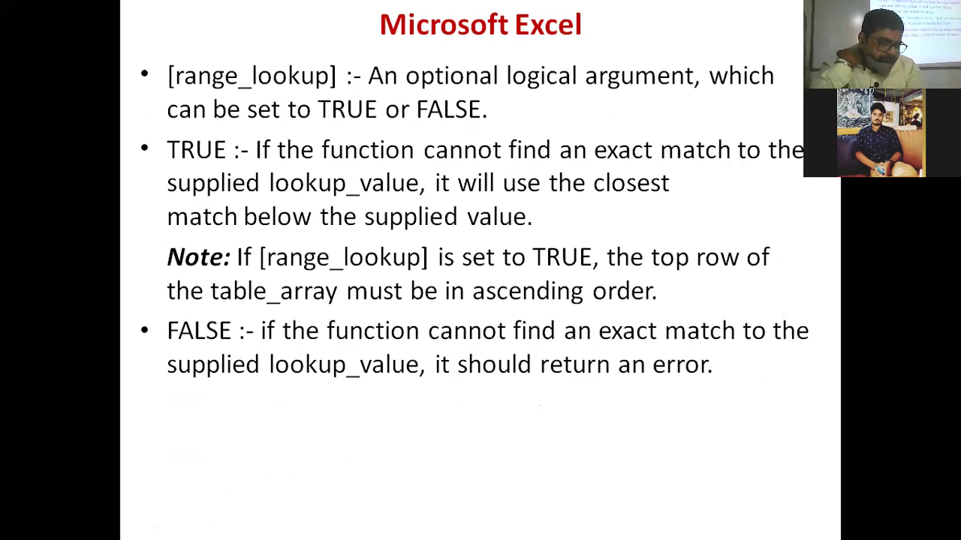
key("Right")
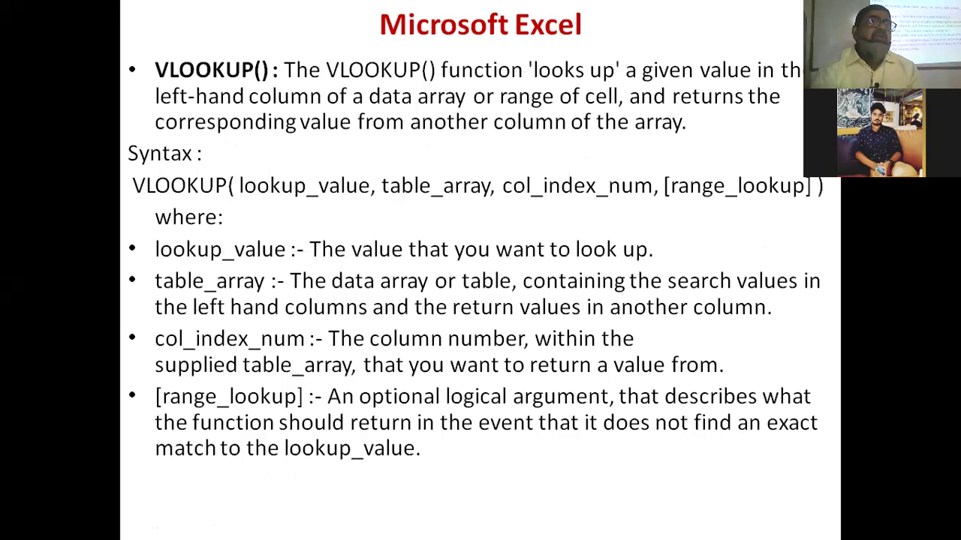
key("Right")
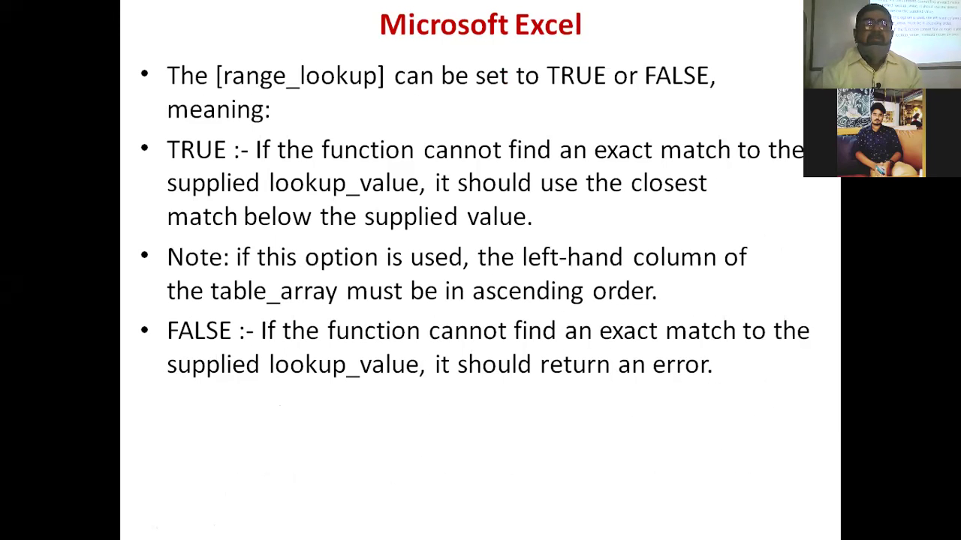
key("Right")
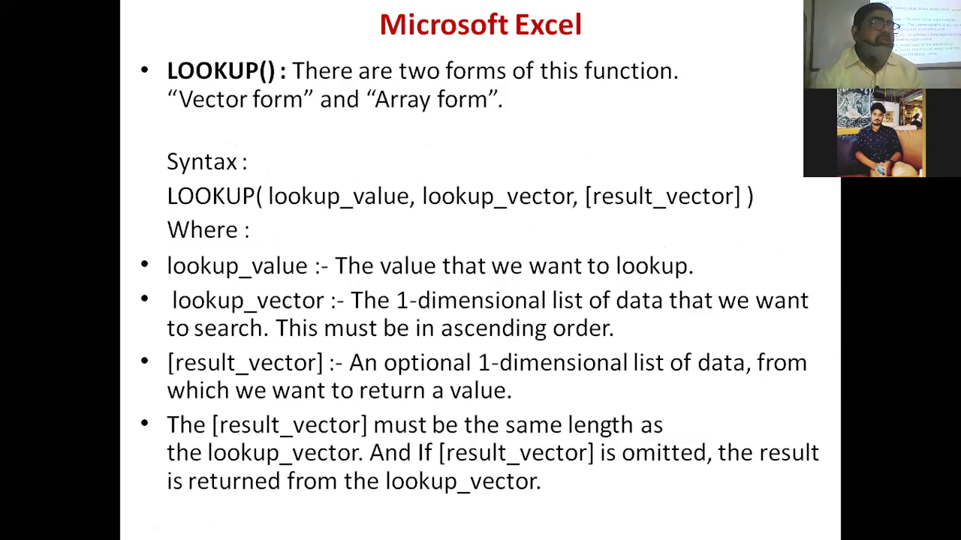
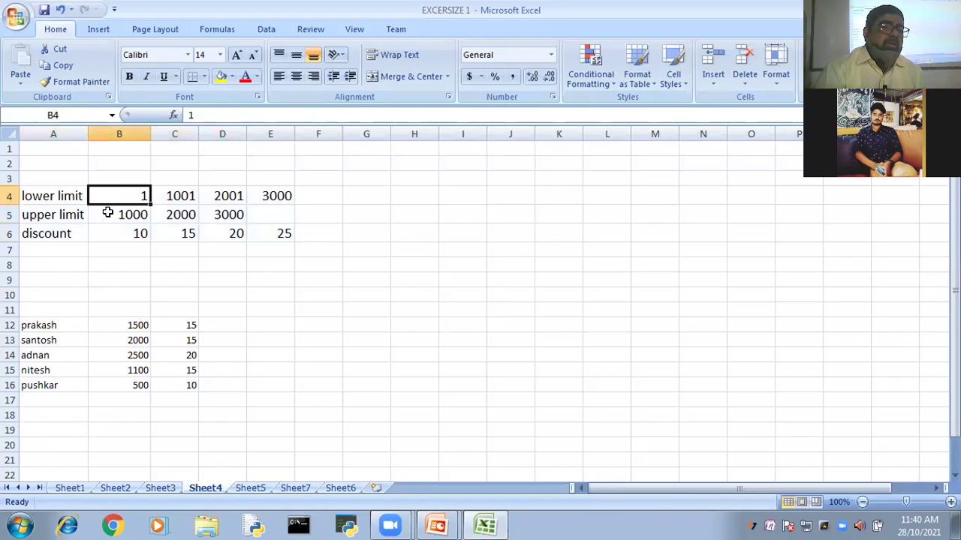
Examine the lower limits, upper limits and discounts of each bracket in the discount table B4:E6 on Sheet4.
left_click(107, 215)
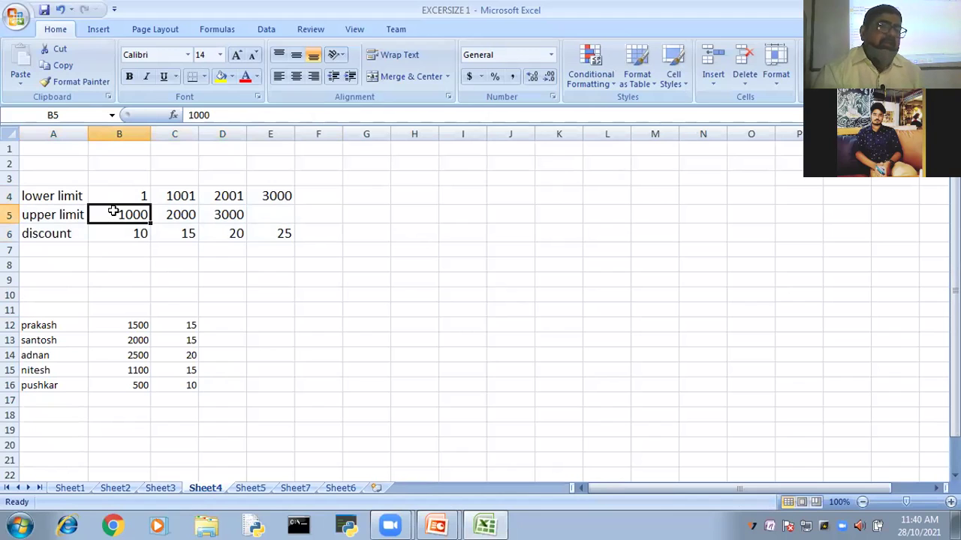
left_click(118, 197)
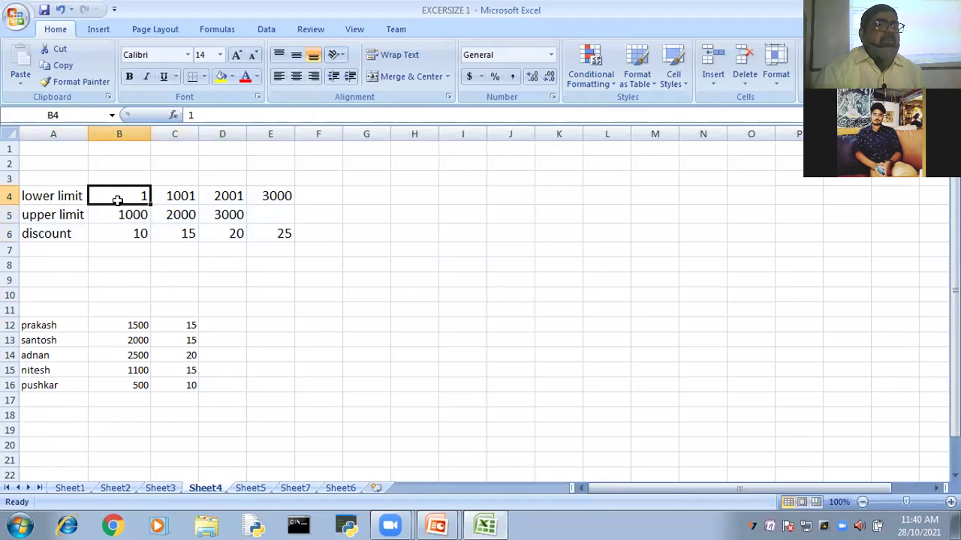
key("Return")
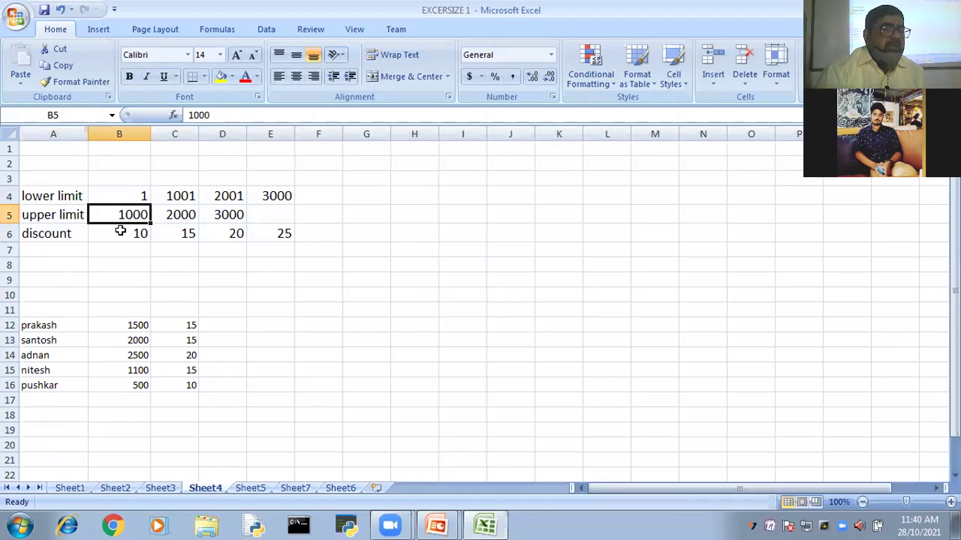
key("Return")
left_click(181, 196)
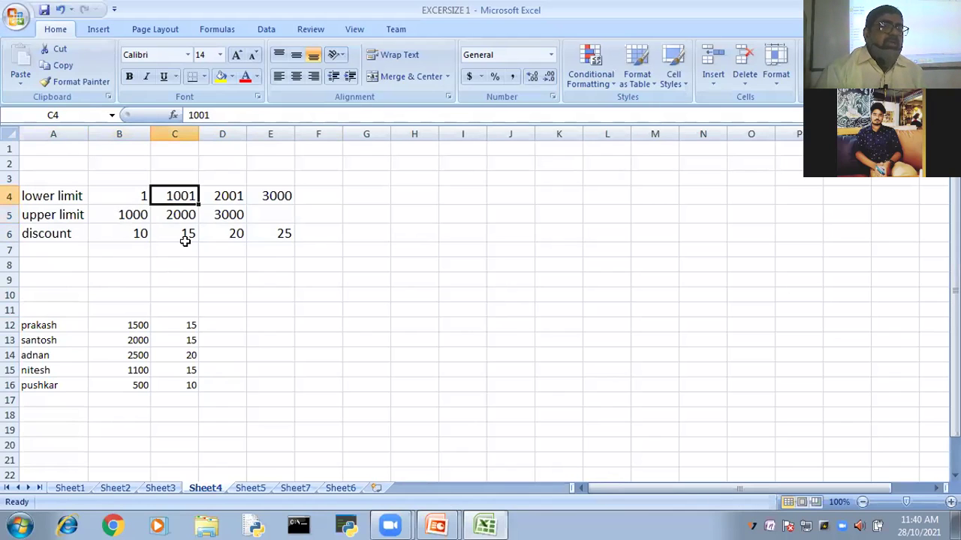
key("Return")
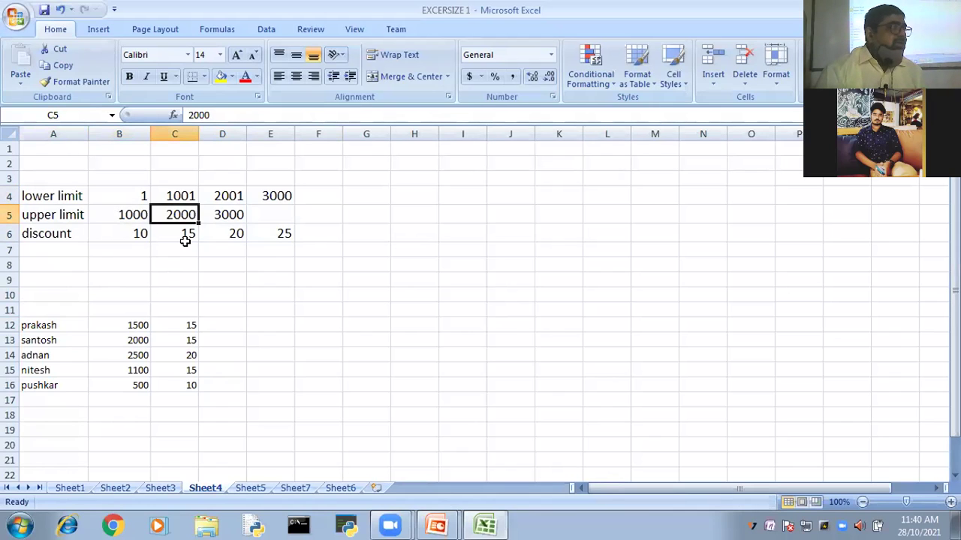
left_click(223, 194)
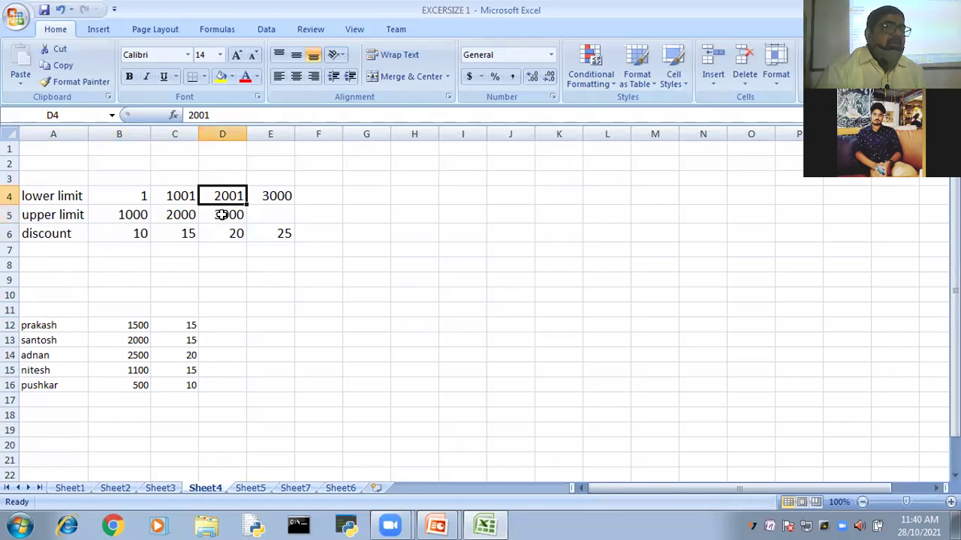
left_click(244, 214)
left_click(276, 199)
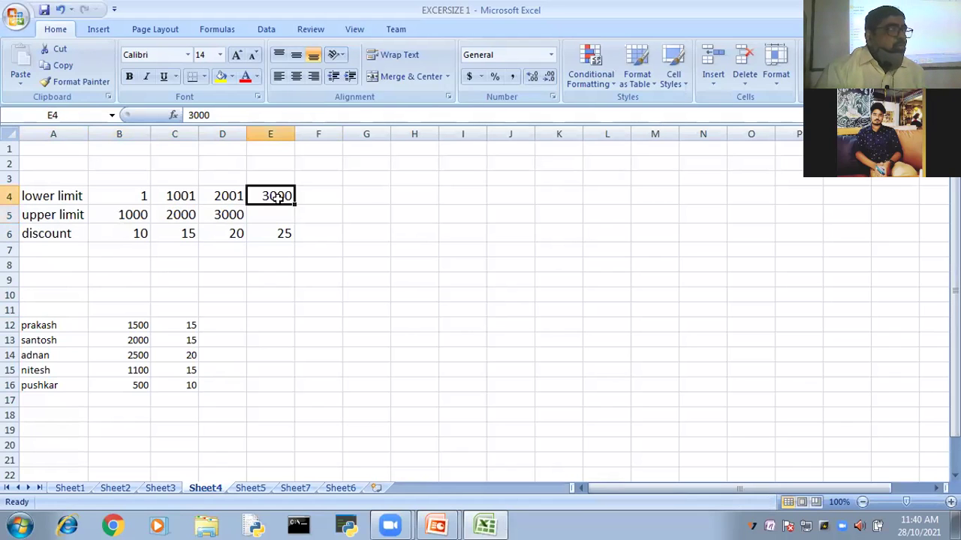
left_click(281, 234)
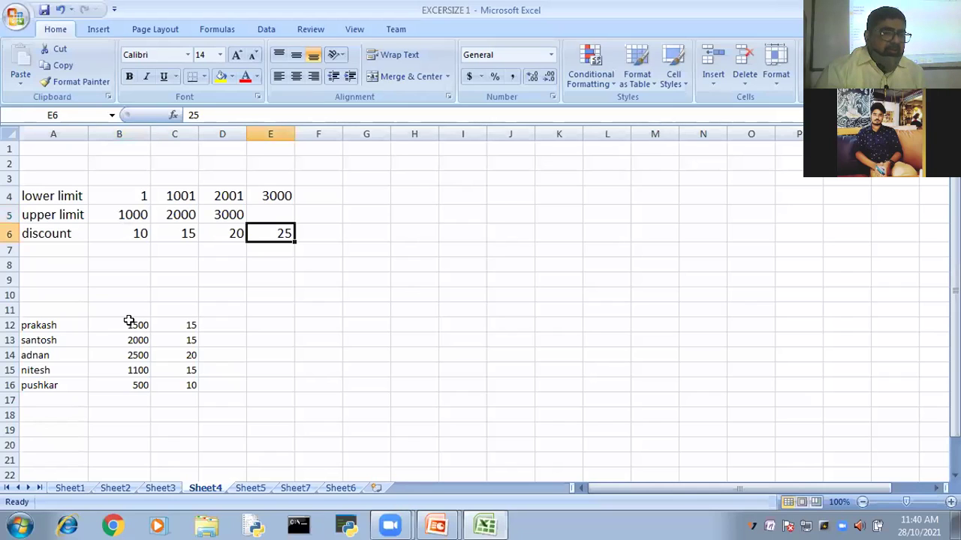
Examine the purchase amounts in B12:B16 and the discount formula in C12.
left_click_drag(129, 329, 127, 385)
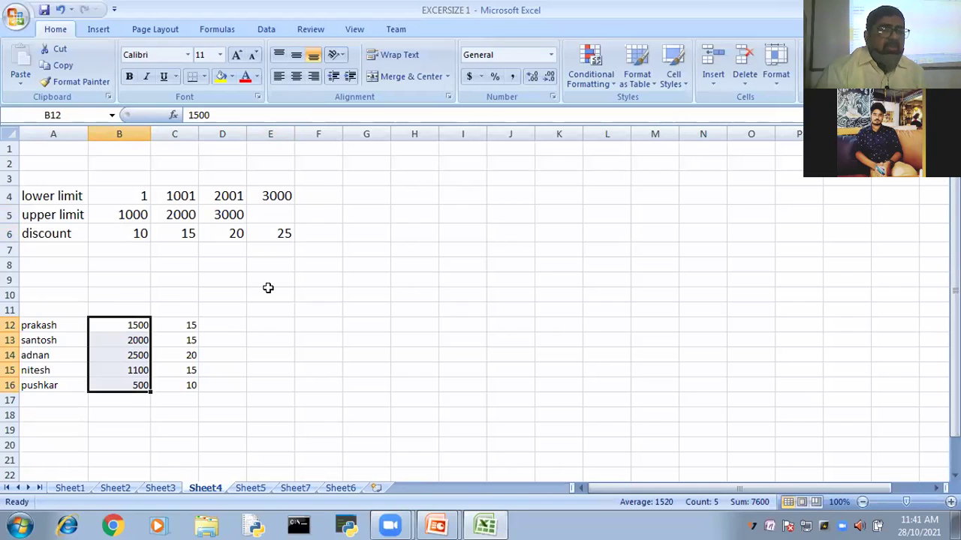
left_click(139, 329)
left_click(178, 323)
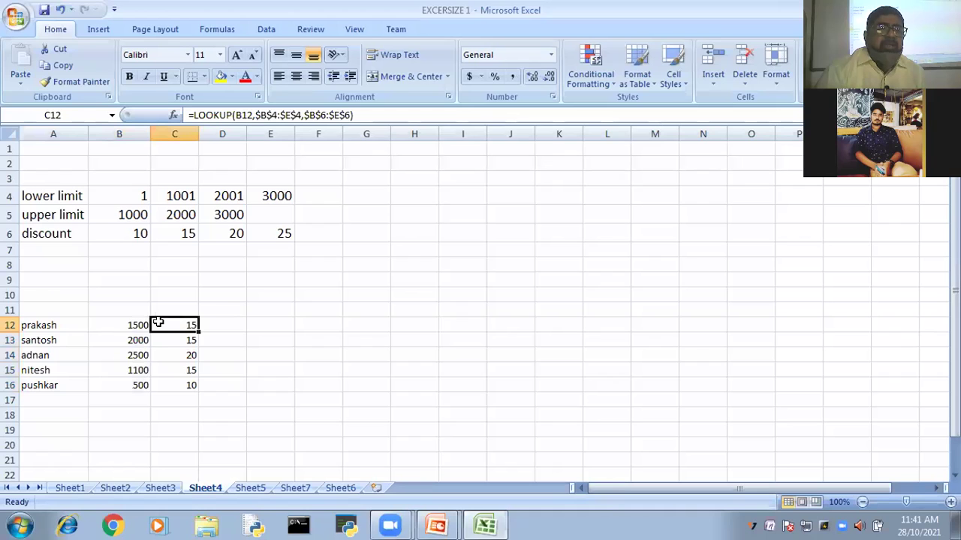
Examine the arguments of the LOOKUP formula in C12 and select the discount table B4:E6.
key("F2")
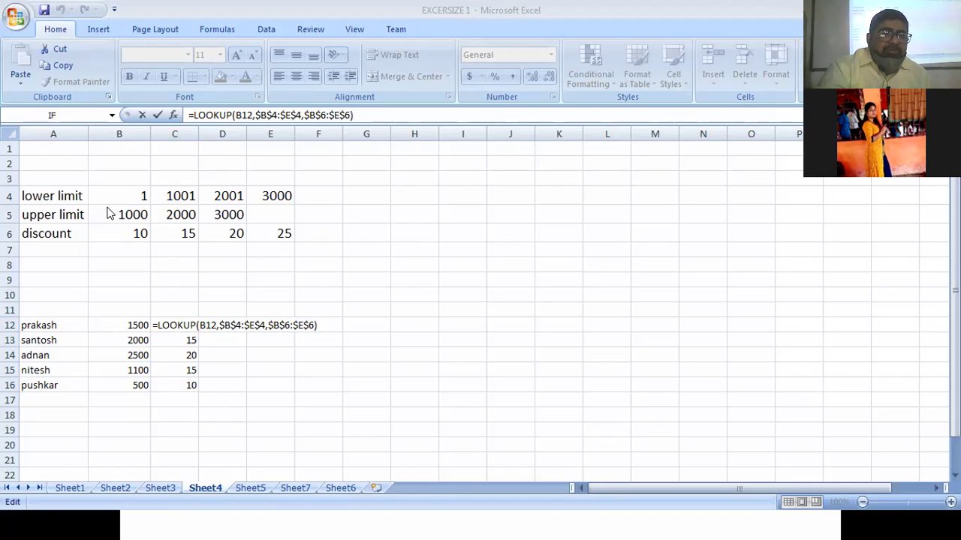
left_click(333, 322)
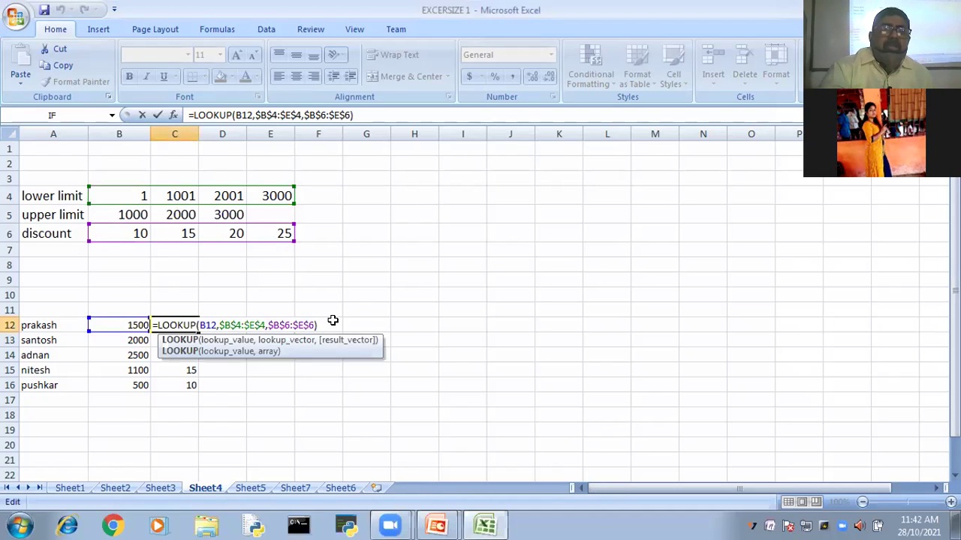
left_click(334, 321)
left_click_drag(129, 198, 277, 232)
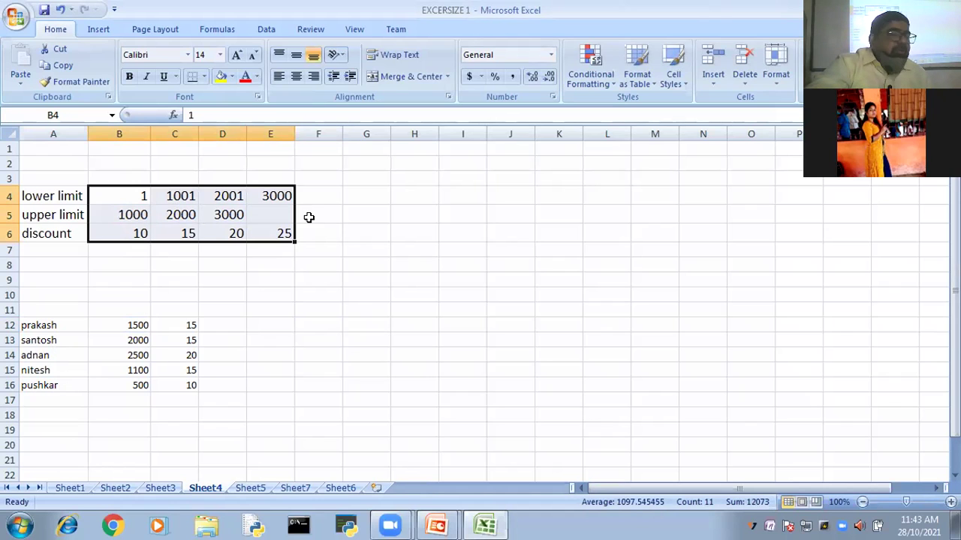
Examine the lookup value, lookup vector and result vector of the LOOKUP formula in C12, leaving the formula as it is.
left_click(321, 335)
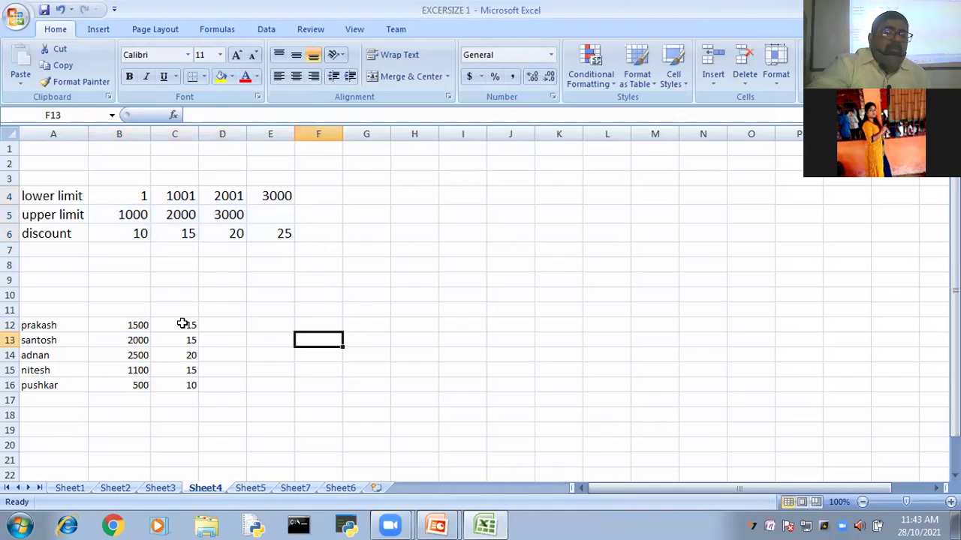
double_click(182, 323)
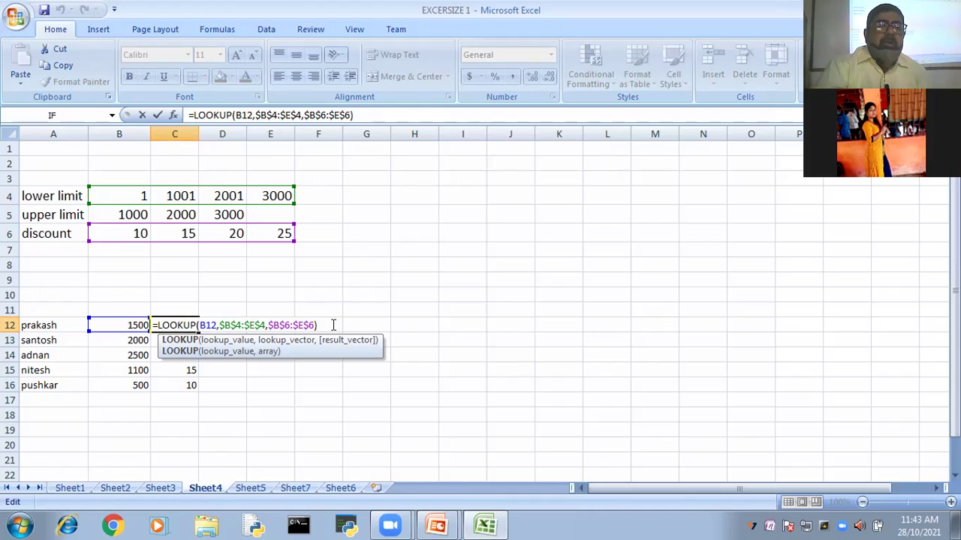
key("Return")
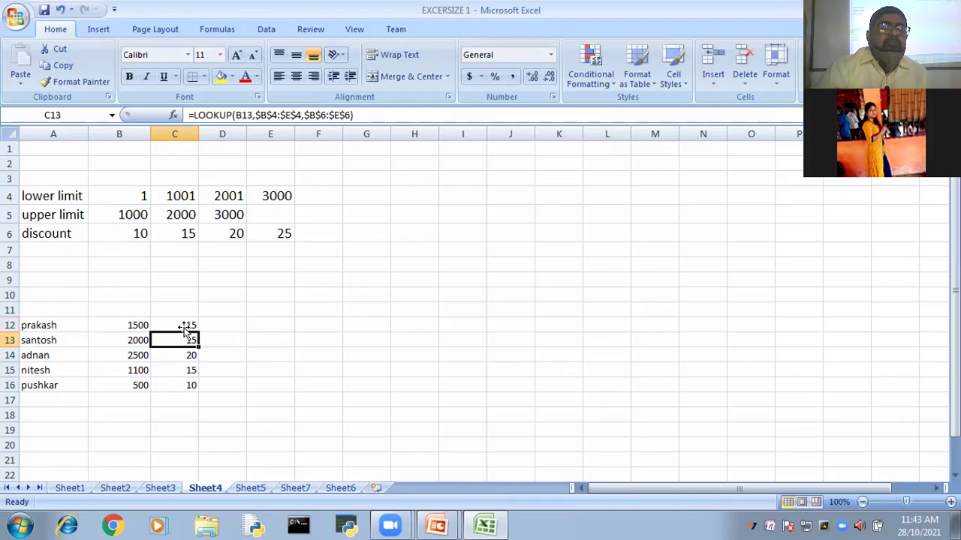
Trace the amount in B12 through lower limit C4 and discount C6 to C12, and switch to the PowerPoint slide show.
left_click(134, 325)
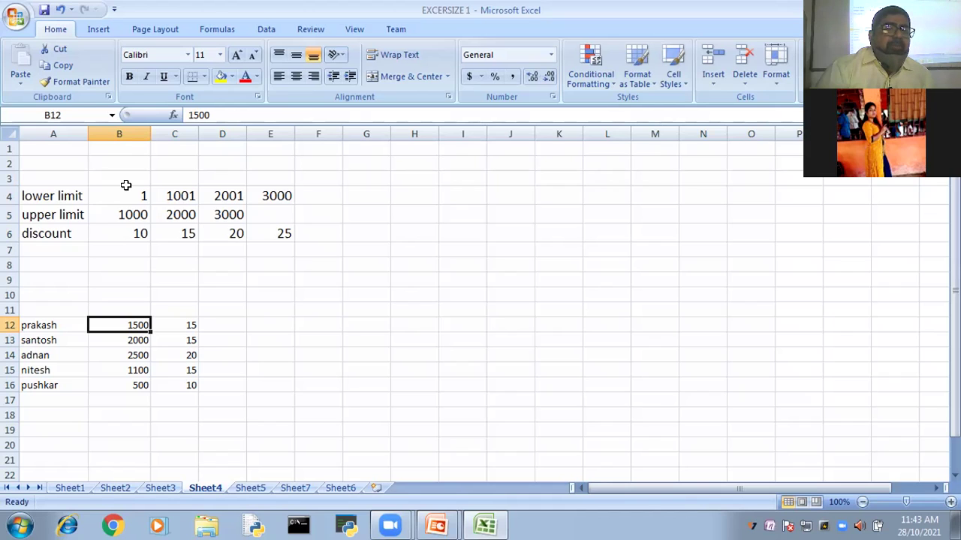
left_click_drag(113, 195, 284, 235)
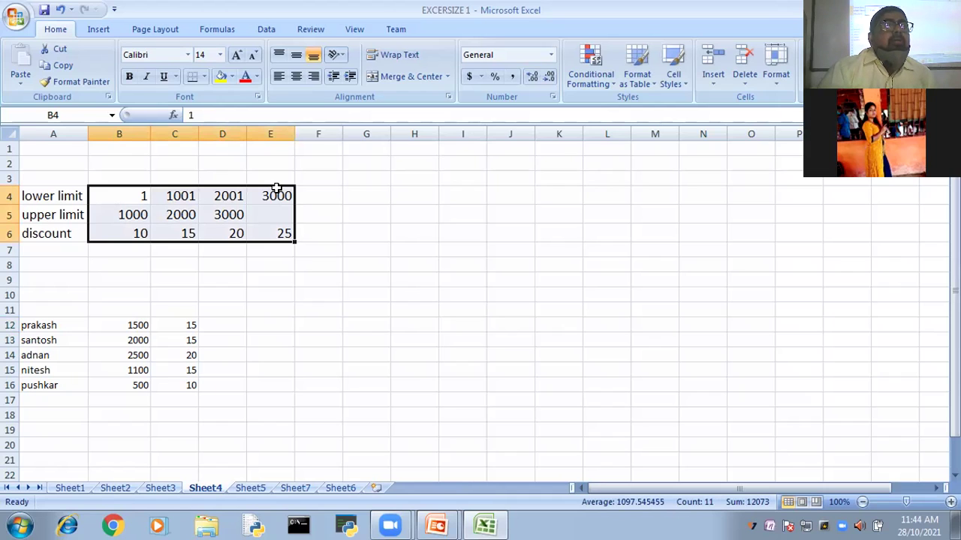
left_click(384, 265)
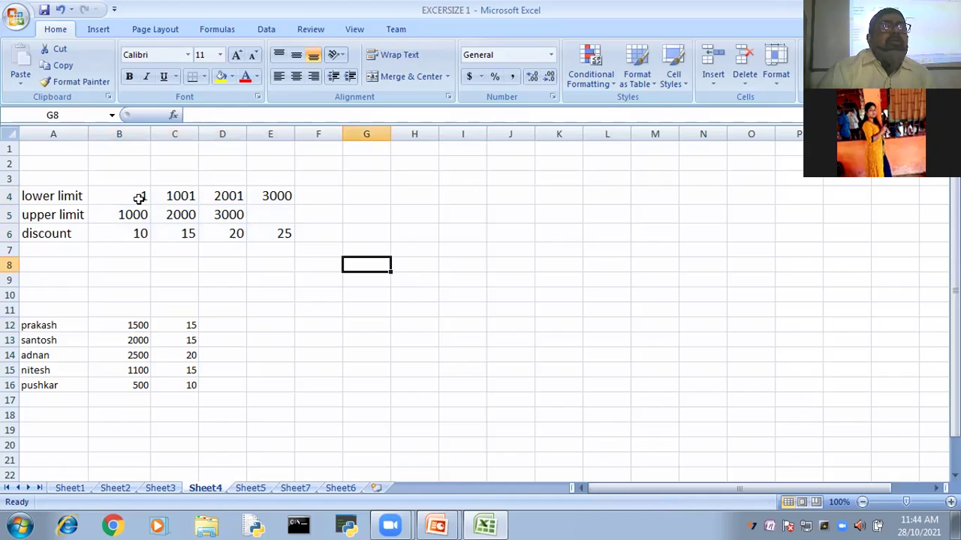
left_click(175, 197)
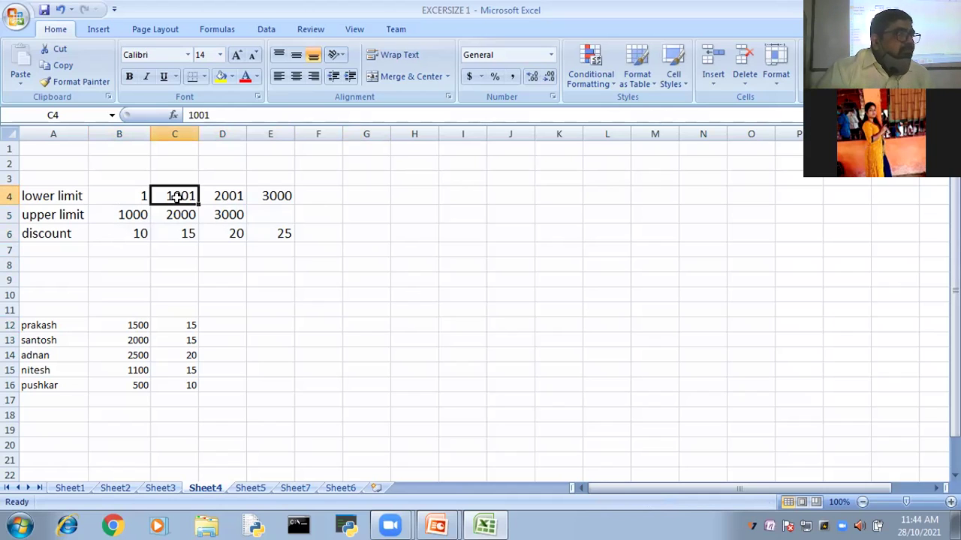
left_click(179, 236)
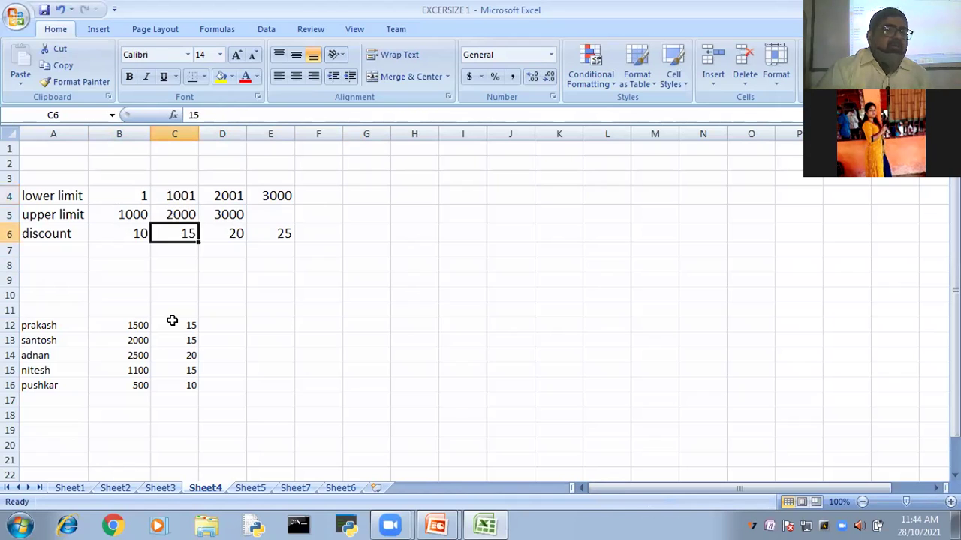
left_click(170, 323)
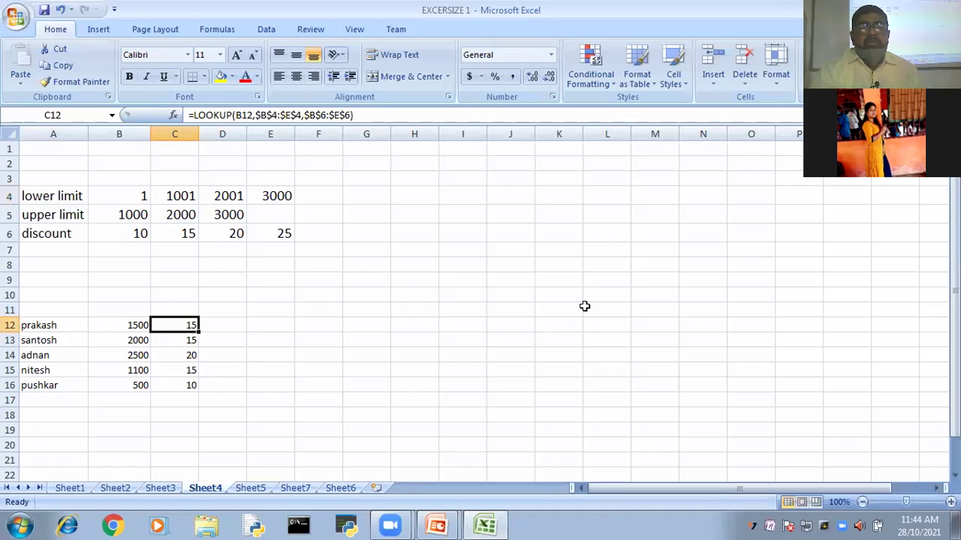
key("alt+Tab")
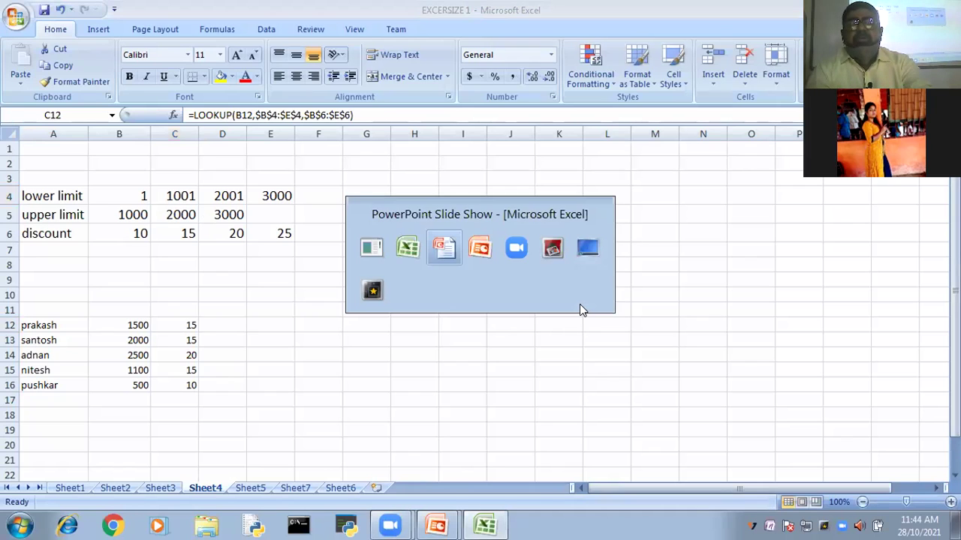
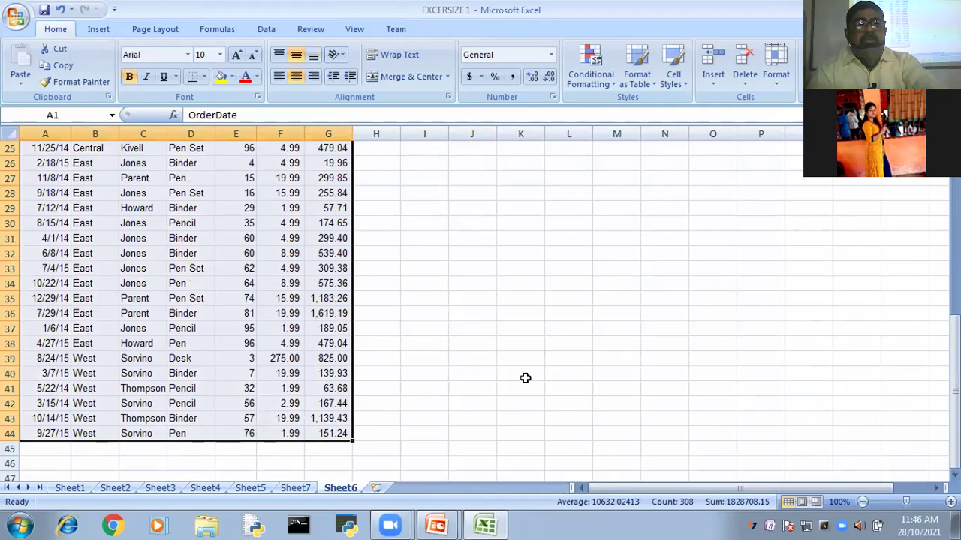
Copy the order data A1:G44 from Sheet6 and paste it at A1 of a new worksheet.
key("ctrl+c")
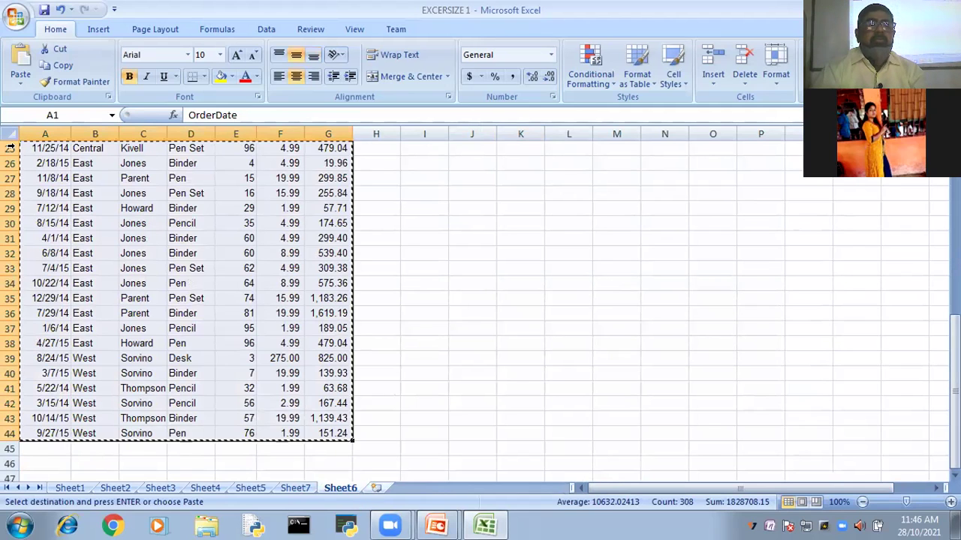
left_click(376, 488)
key("ctrl+v")
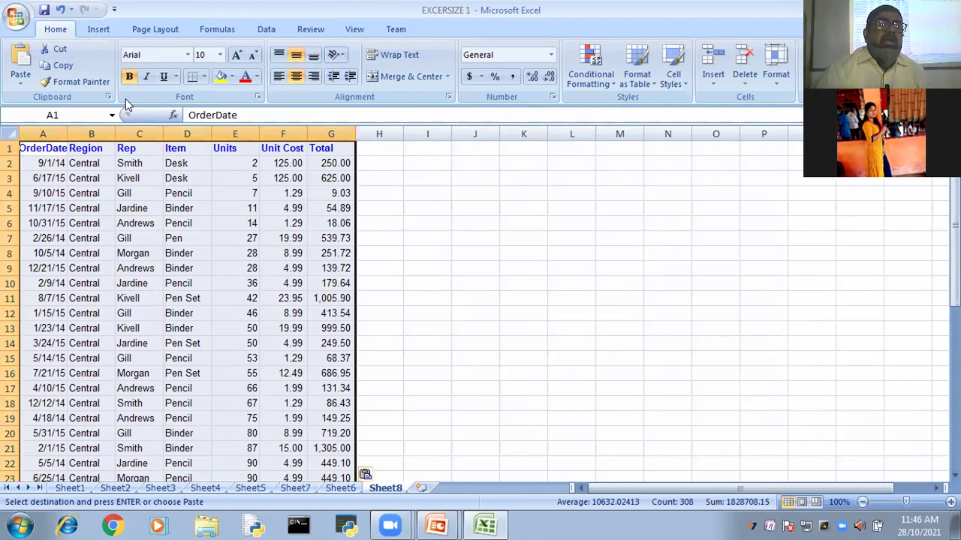
Convert the pasted range A1:G44 into a table with headers and deselect it.
left_click(97, 32)
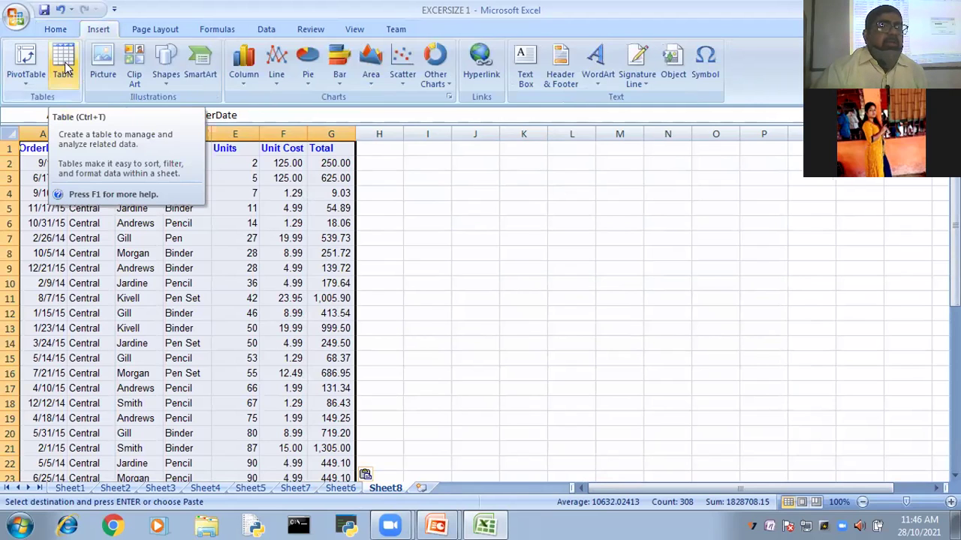
left_click(65, 67)
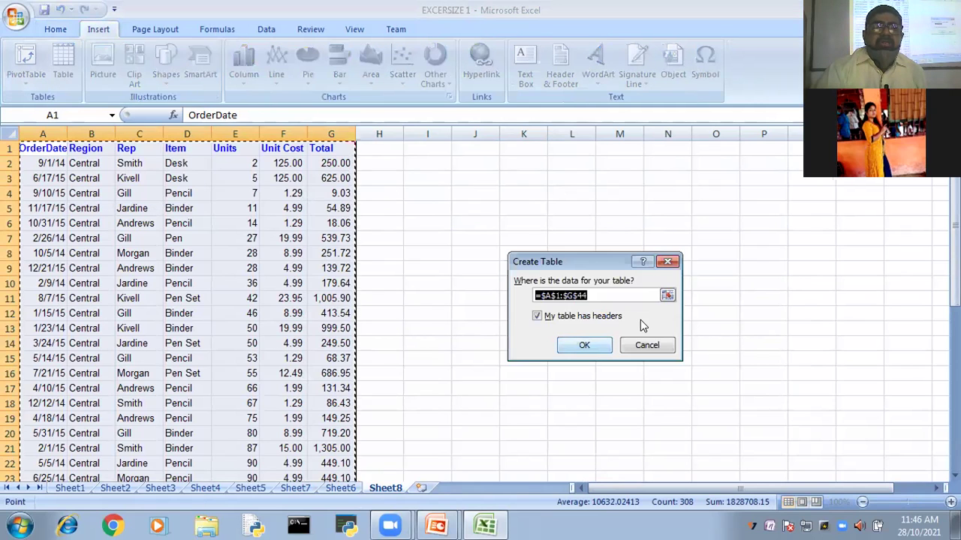
left_click(579, 349)
left_click(575, 343)
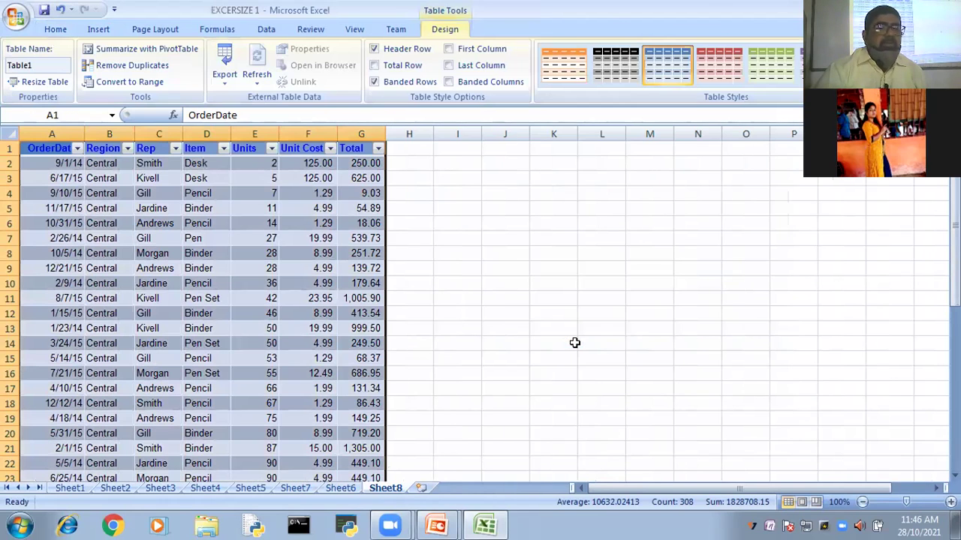
left_click(574, 343)
Filter the table's Region column to show only the Central rows.
scroll(429, 357, "down", 11)
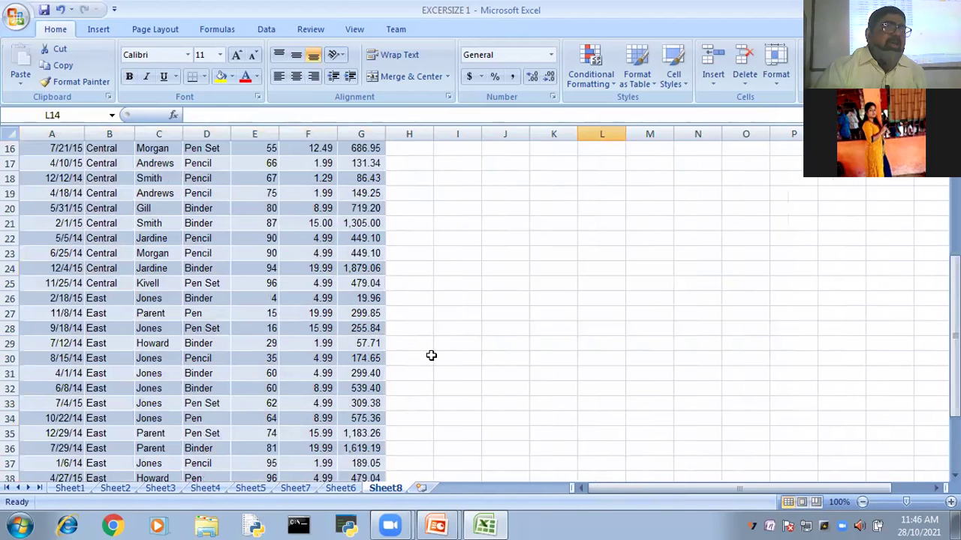
scroll(516, 406, "up", 1)
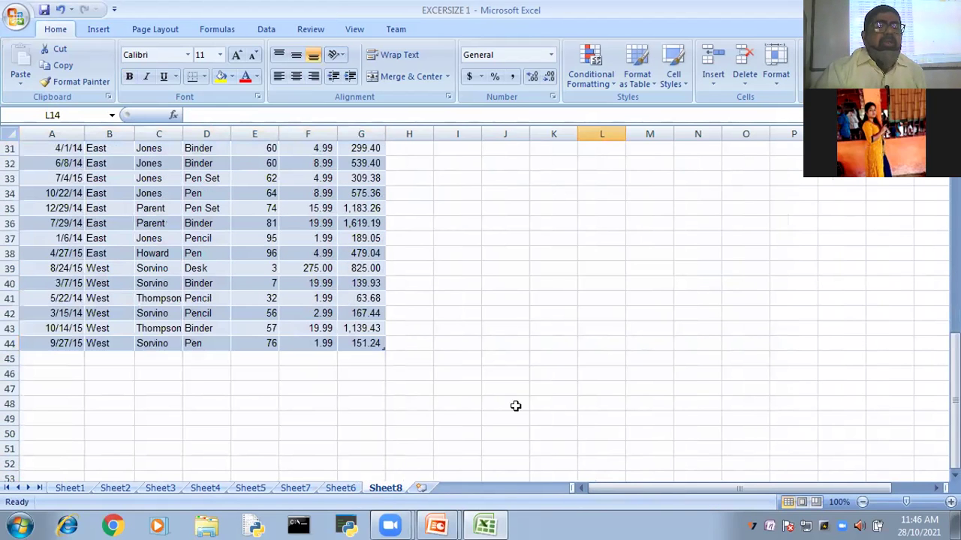
scroll(516, 403, "up", 10)
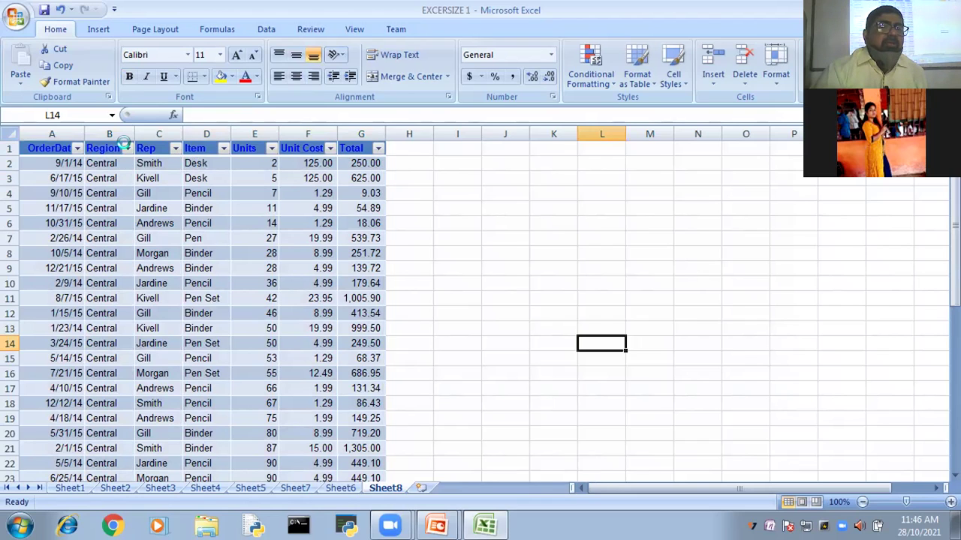
left_click(127, 148)
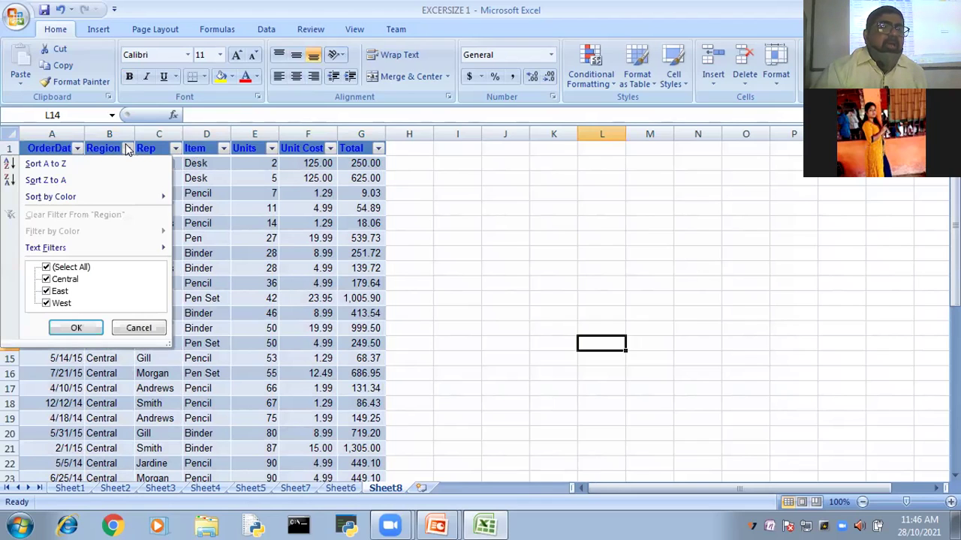
left_click(64, 271)
left_click(61, 279)
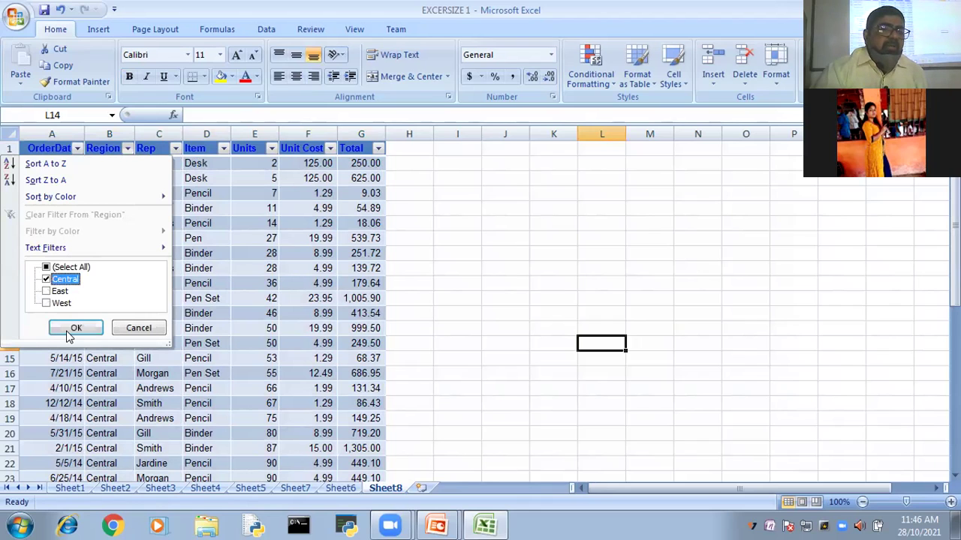
left_click(74, 328)
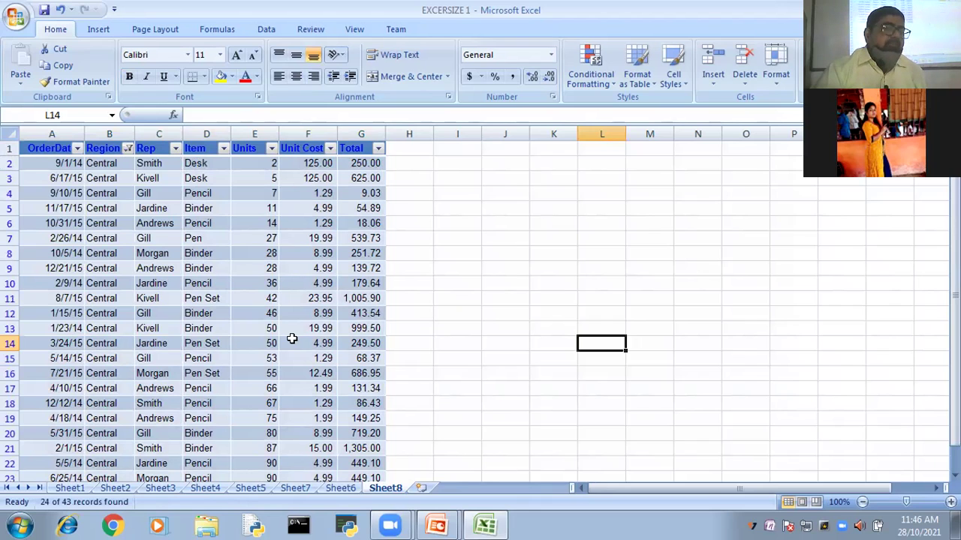
scroll(292, 339, "down", 1)
scroll(292, 339, "up", 1)
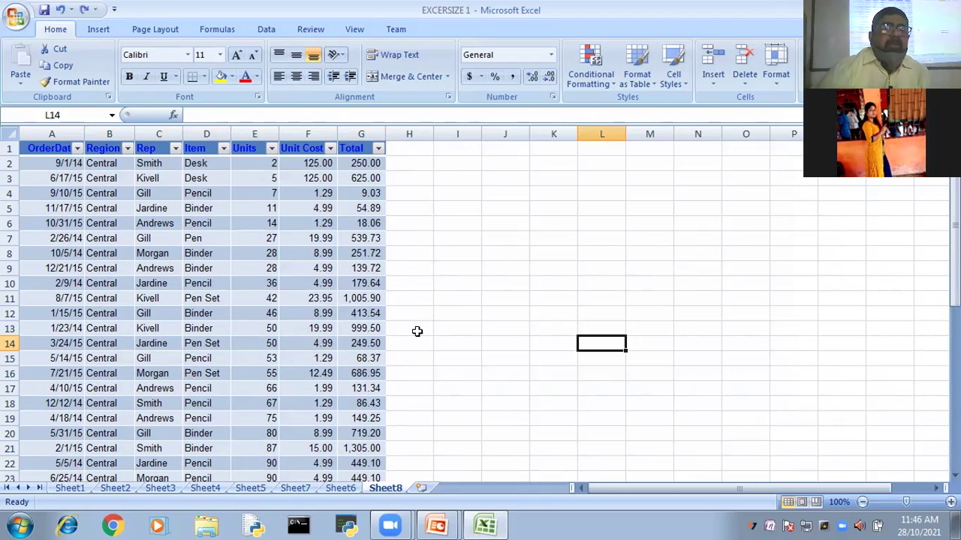
Select the whole table A1:G44 and look through the commands available for it.
scroll(418, 331, "down", 5)
scroll(142, 226, "down", 4)
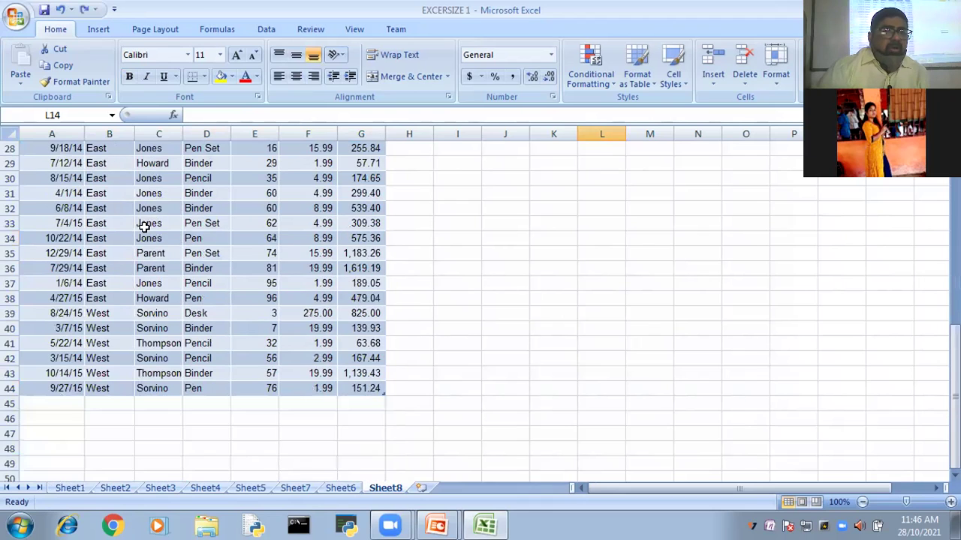
scroll(368, 253, "up", 9)
left_click_drag(43, 152, 350, 444)
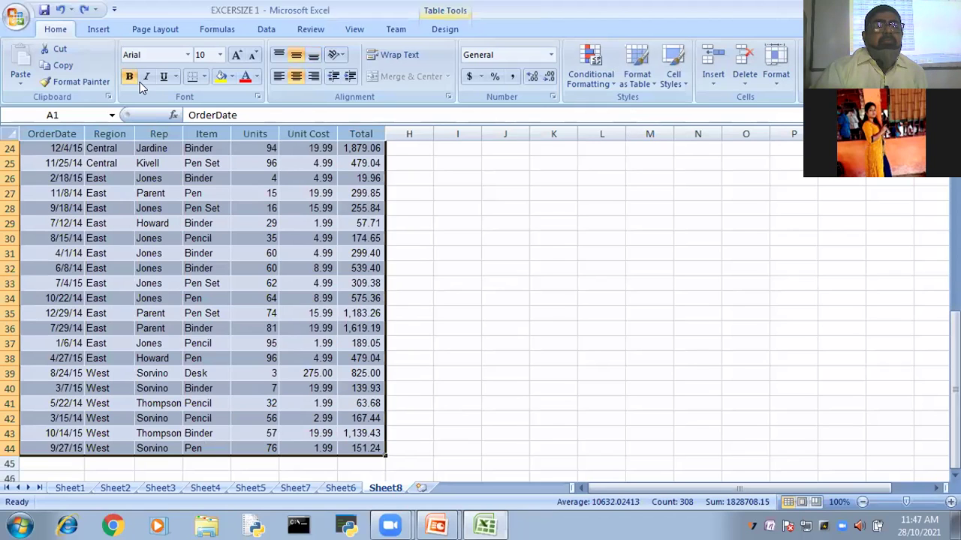
left_click(168, 29)
left_click(259, 30)
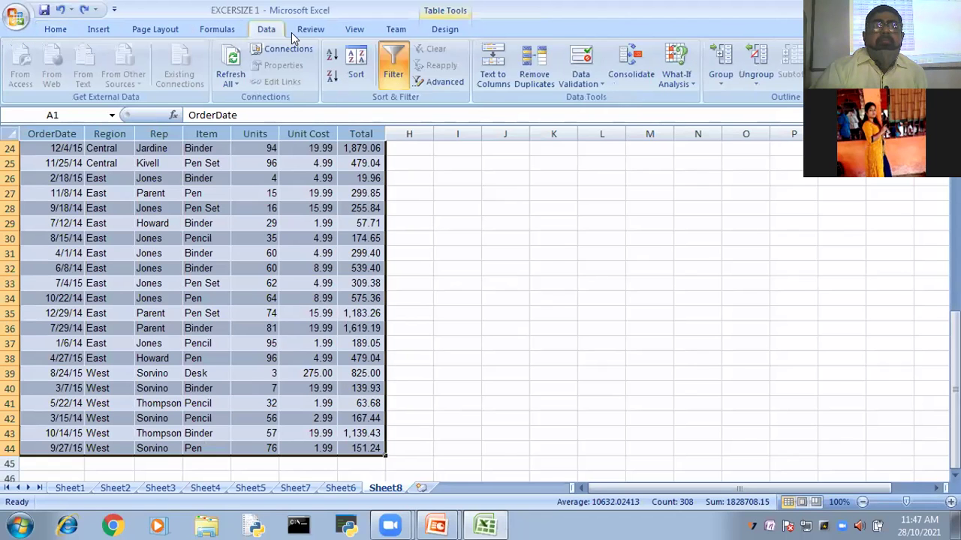
left_click(328, 32)
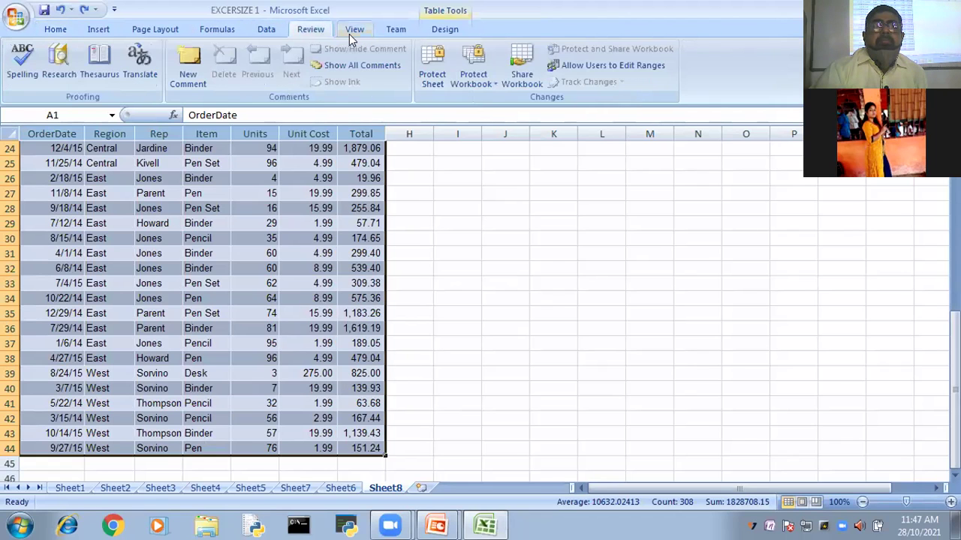
left_click(352, 31)
left_click(98, 30)
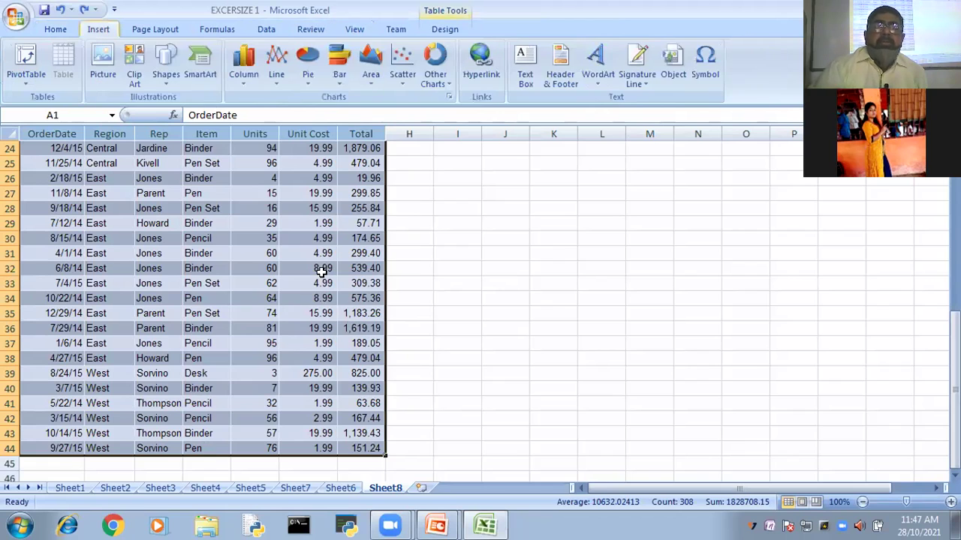
right_click(228, 205)
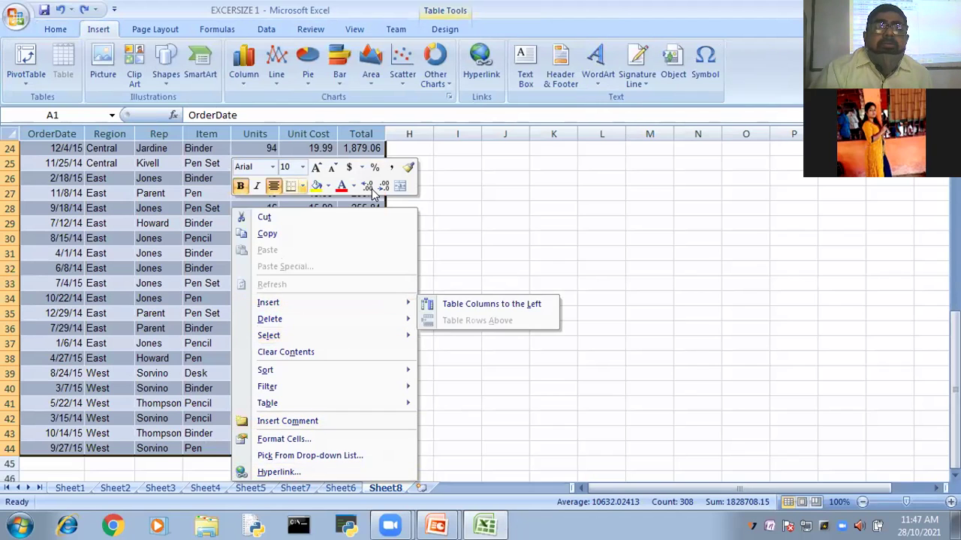
key("Escape")
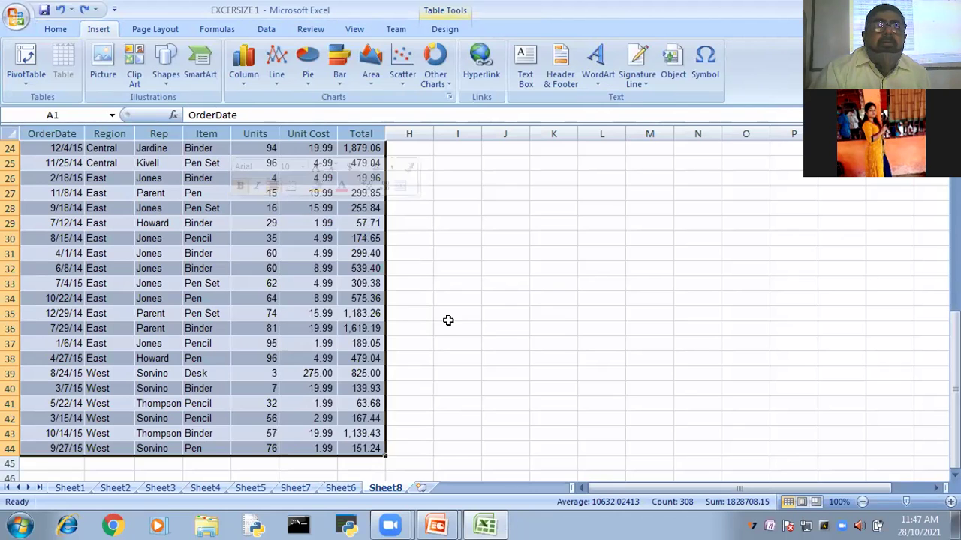
Clear the selection and reselect the entire table from the OrderDate header to the last row, A1:G44.
left_click(512, 361)
left_click(189, 255)
scroll(189, 263, "up", 5)
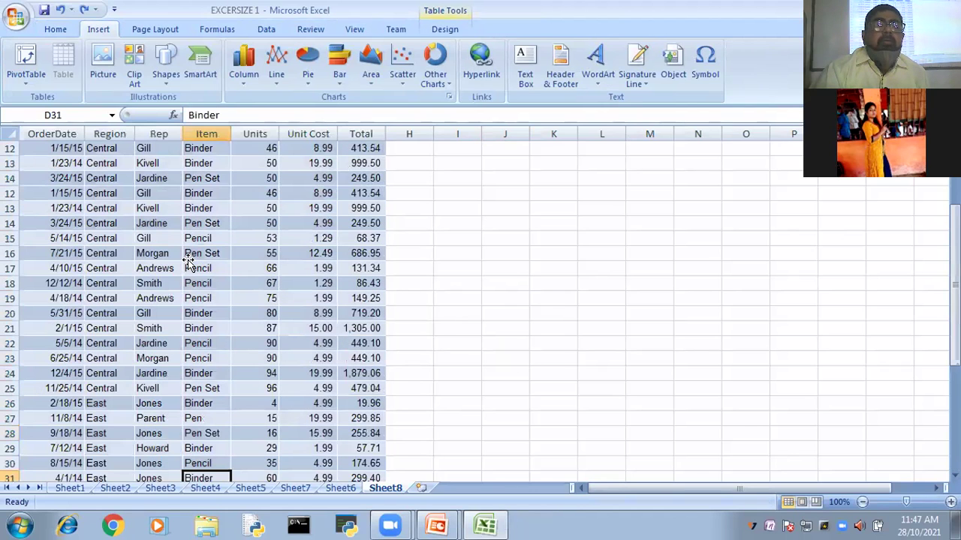
scroll(189, 263, "up", 4)
left_click_drag(34, 148, 105, 375)
left_click_drag(337, 507, 338, 441)
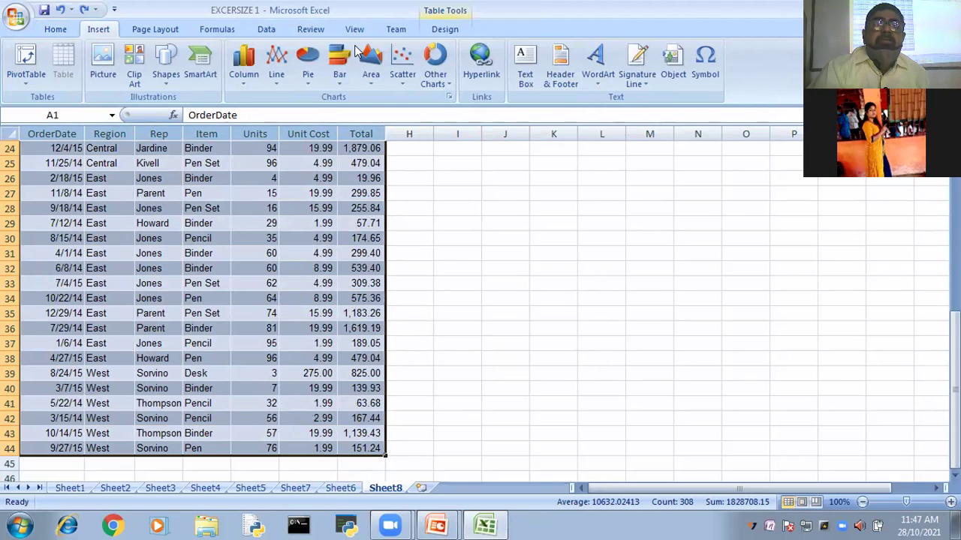
left_click(62, 31)
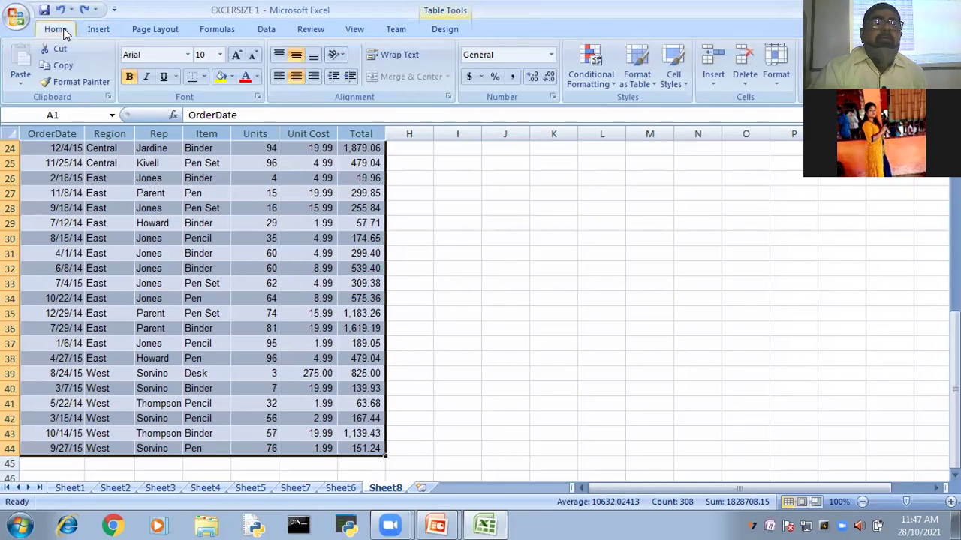
left_click(91, 30)
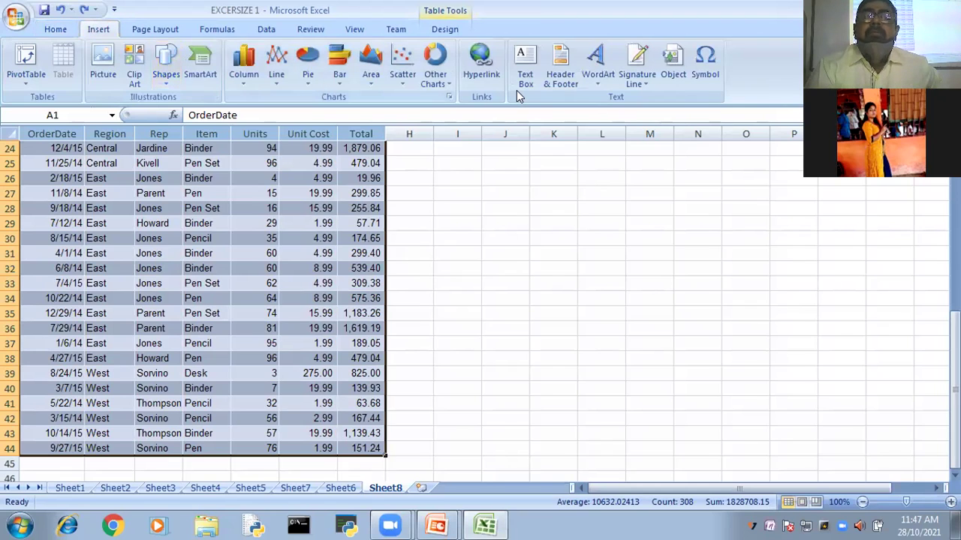
left_click(136, 33)
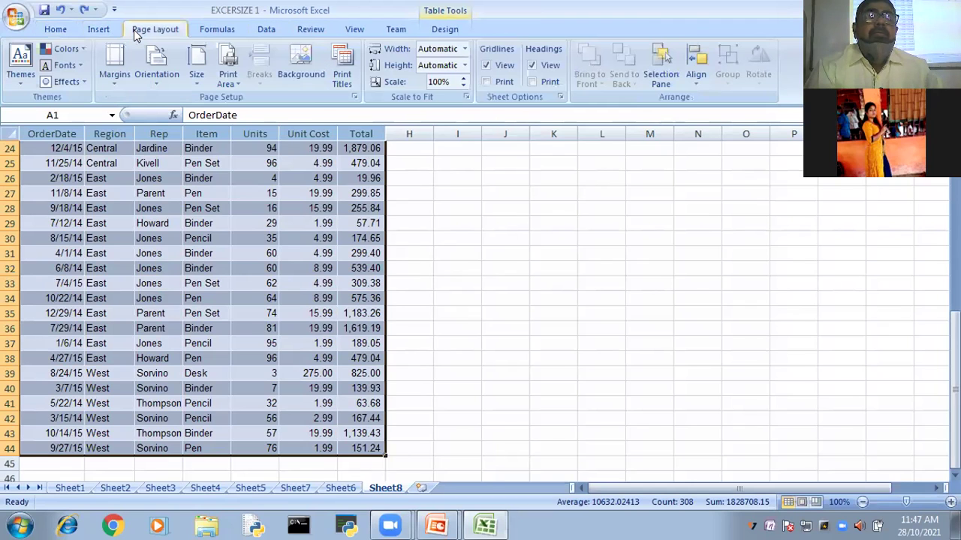
left_click(213, 31)
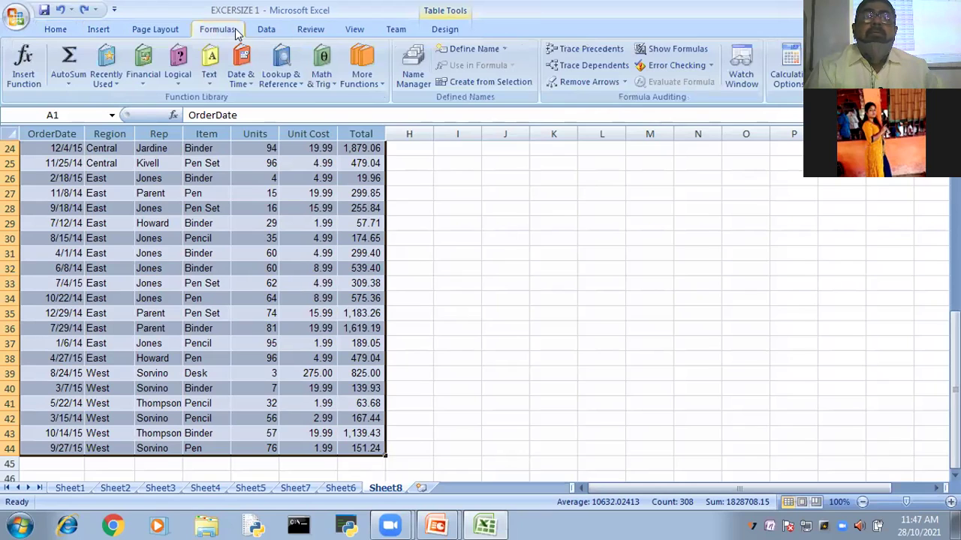
left_click(259, 34)
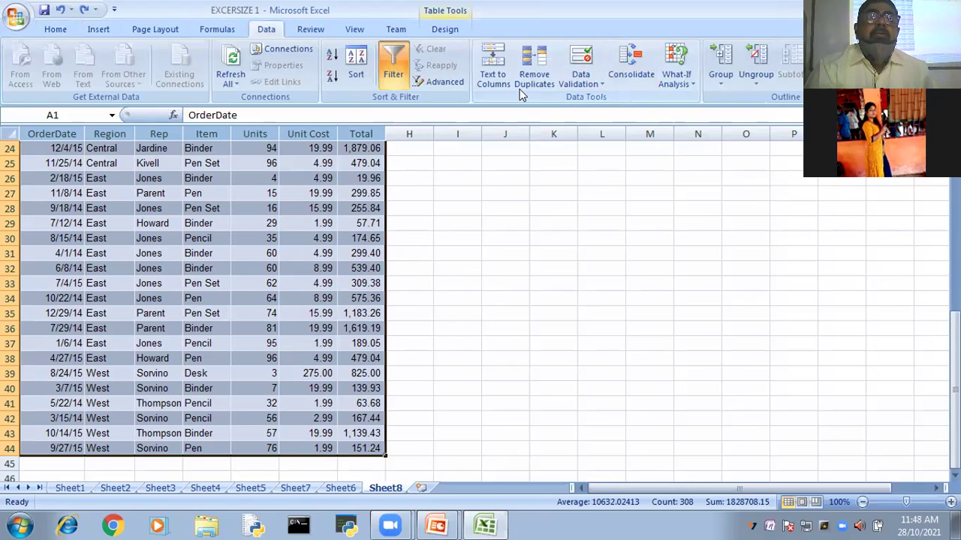
left_click(312, 29)
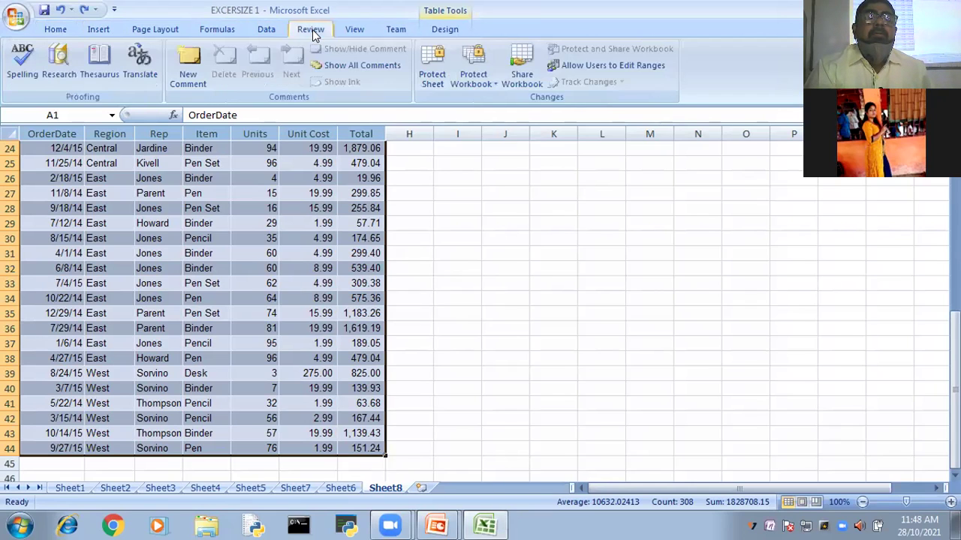
left_click(352, 29)
left_click(390, 30)
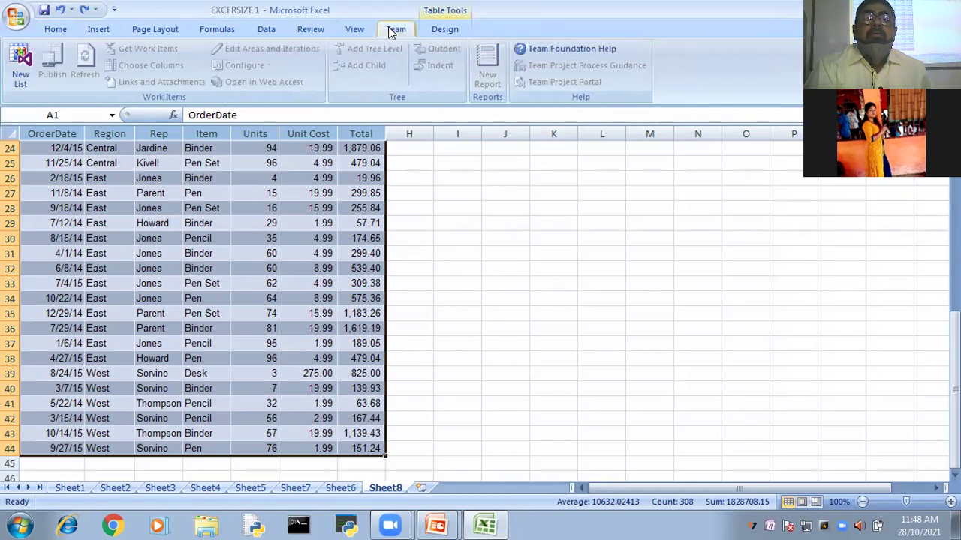
Clear the selection and reselect the whole table A1:G44, starting from its header row.
left_click(571, 308)
left_click(147, 323)
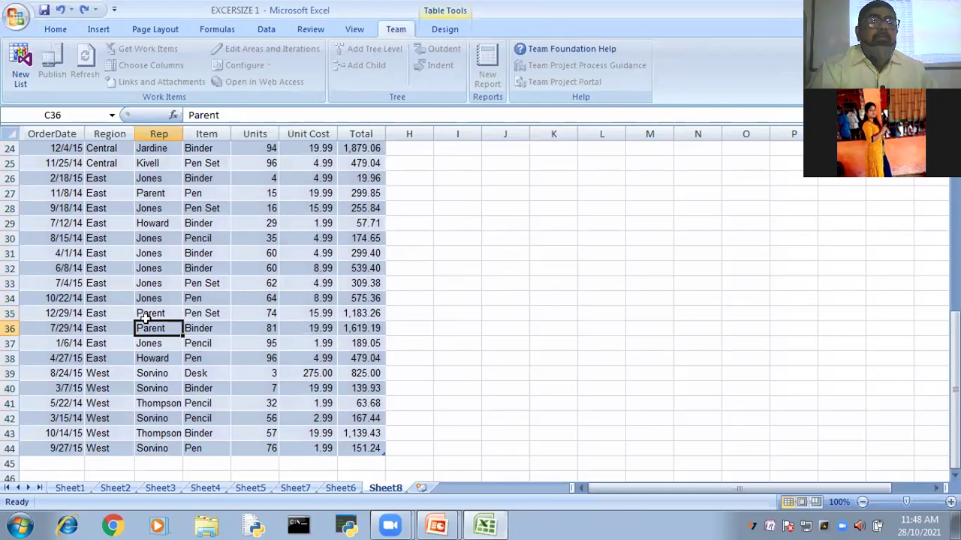
scroll(120, 285, "up", 8)
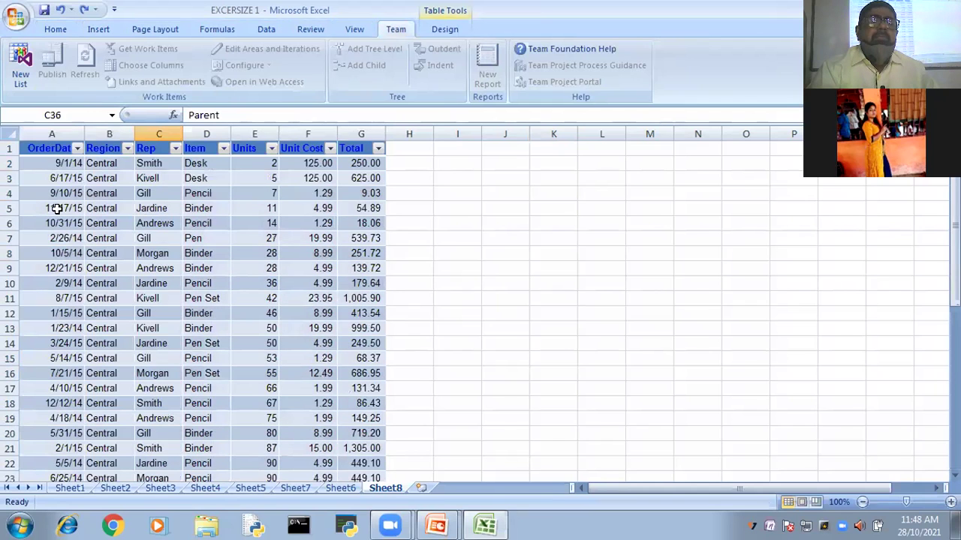
key("ctrl+Home")
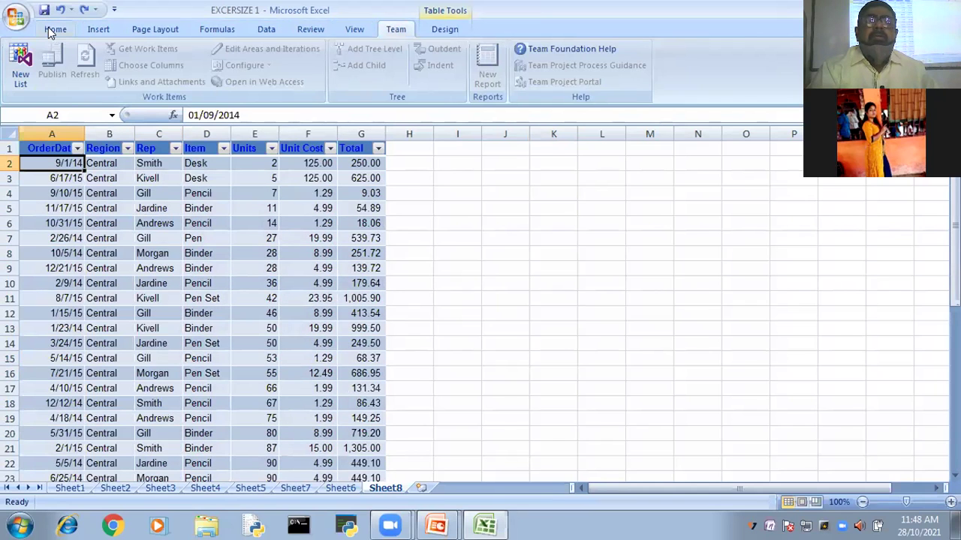
left_click(54, 30)
left_click(102, 29)
left_click_drag(45, 148, 350, 443)
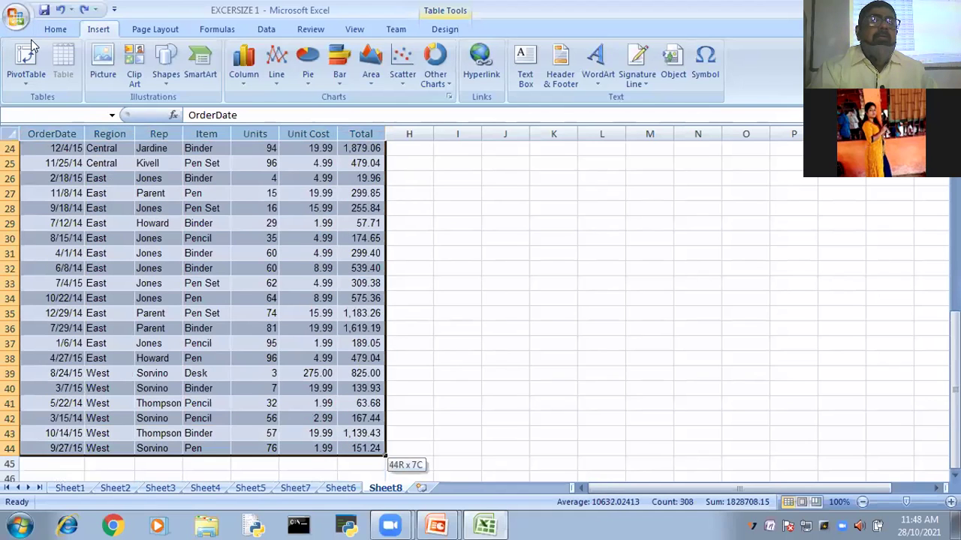
Undo the table conversion and the paste of the order data on Sheet8.
left_click(105, 225)
key("ctrl+Home")
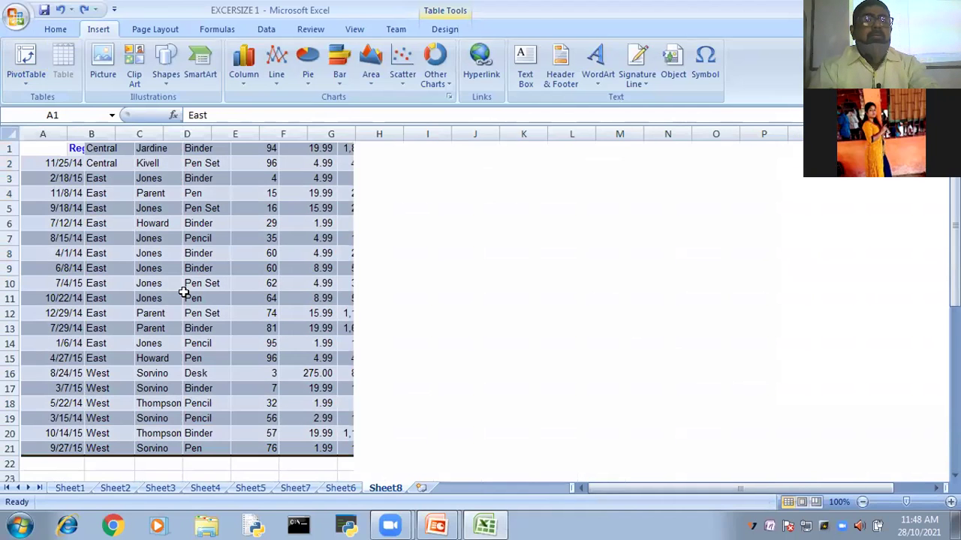
key("ctrl+c")
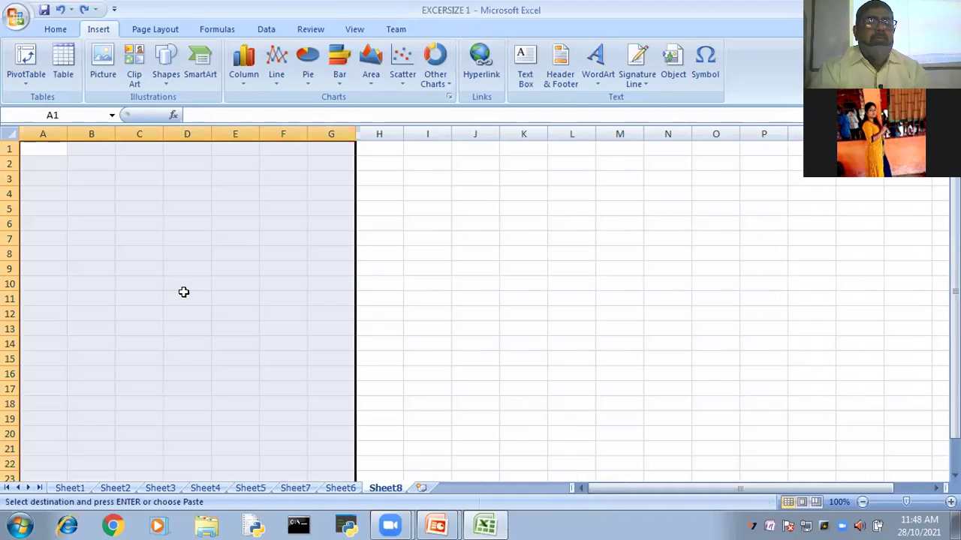
Paste the order data at A1 and convert A1:G44 into a table with headers.
left_click(428, 284)
left_click(55, 148)
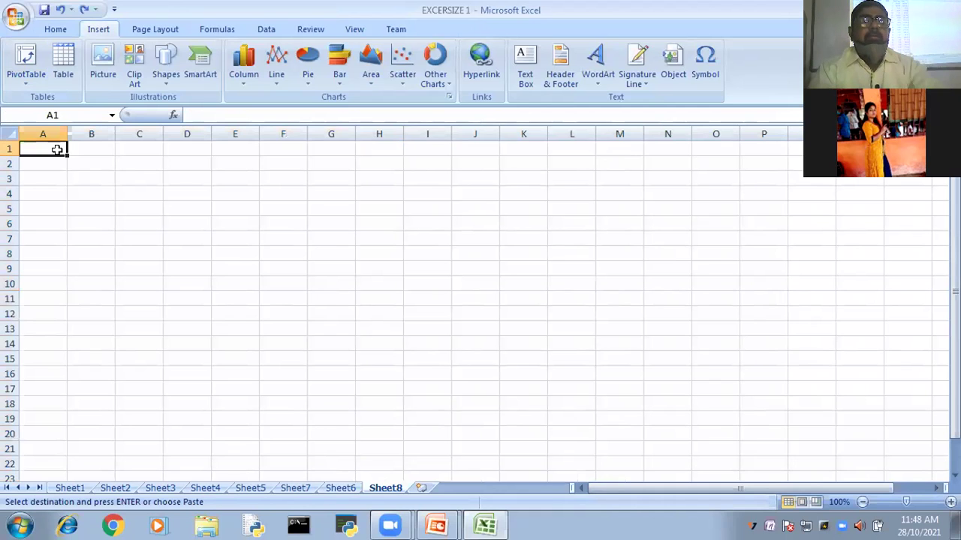
key("ctrl+v")
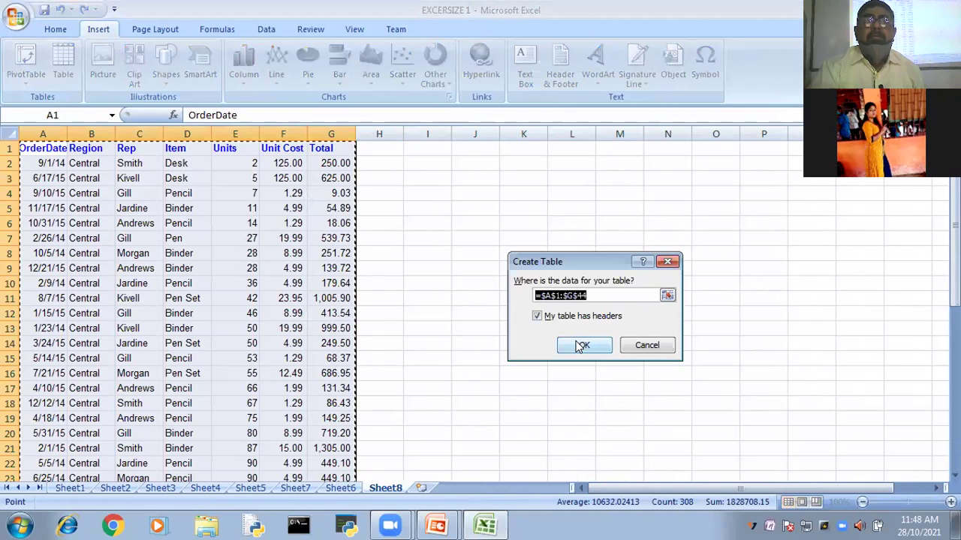
left_click(583, 345)
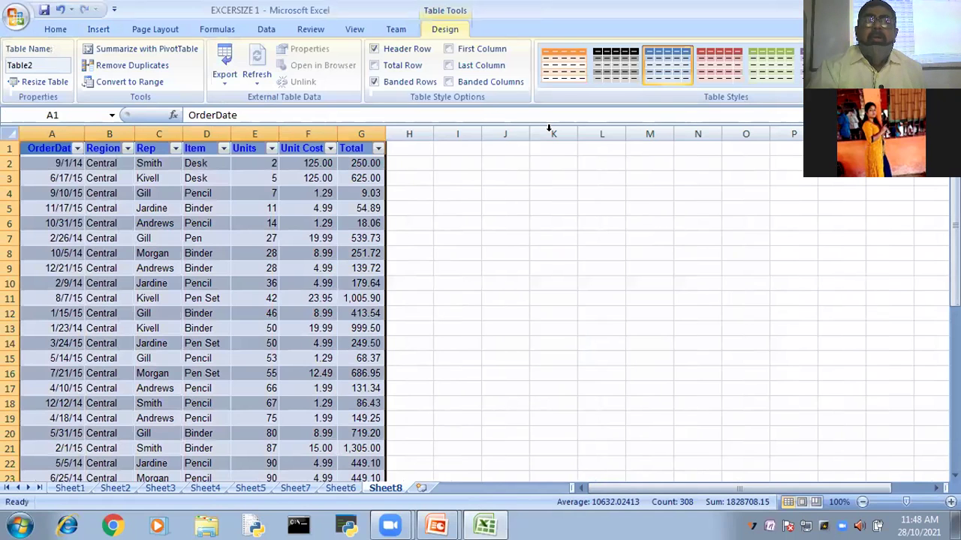
Try a different table style and undo it together with the table conversion and the paste.
left_click(798, 66)
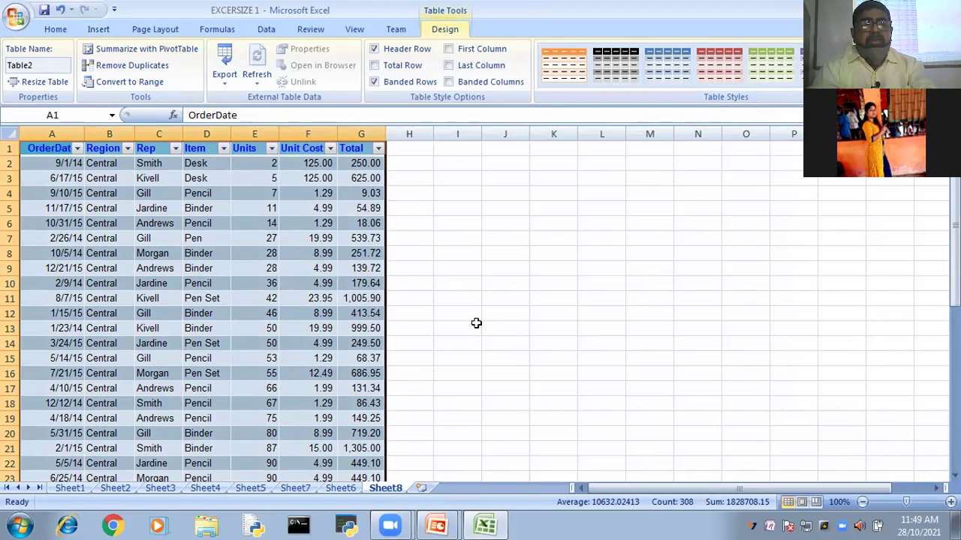
key("ctrl+z")
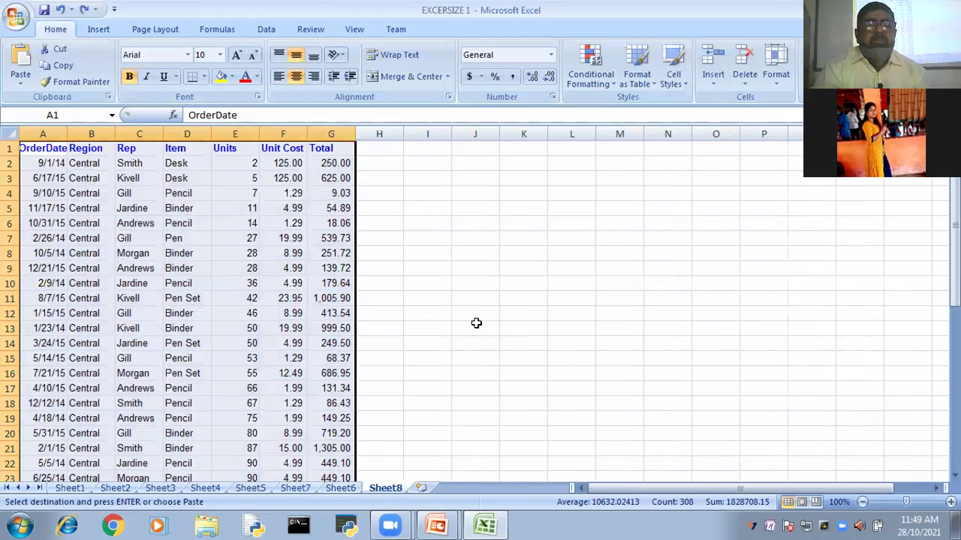
key("ctrl+z")
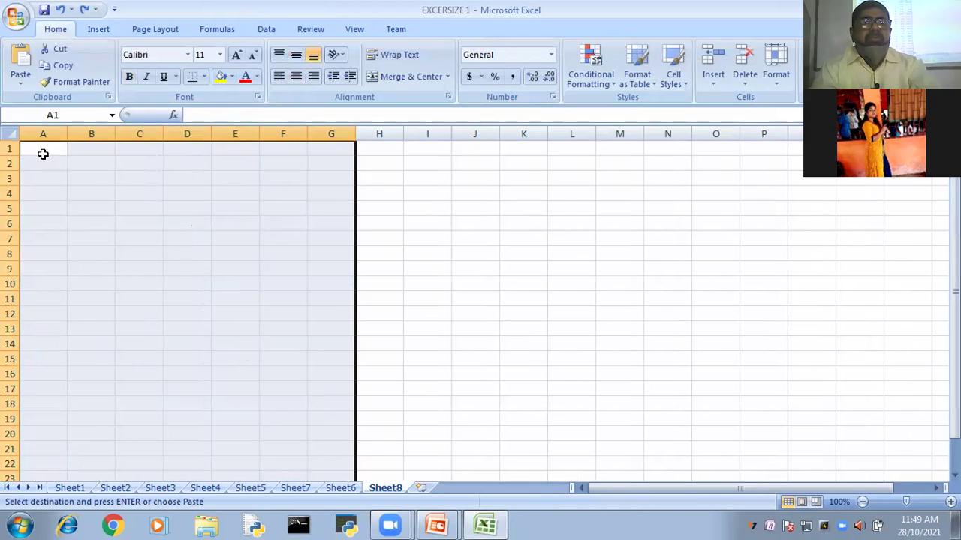
Paste the order data at A1 and create a PivotTable from Sheet8!$A$1:$G$44 on a new worksheet.
key("ctrl+v")
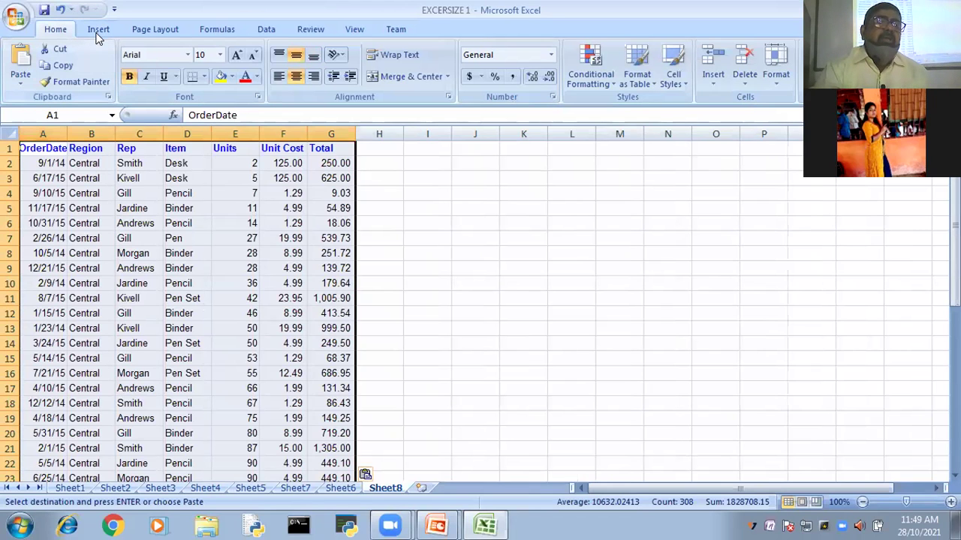
left_click(99, 29)
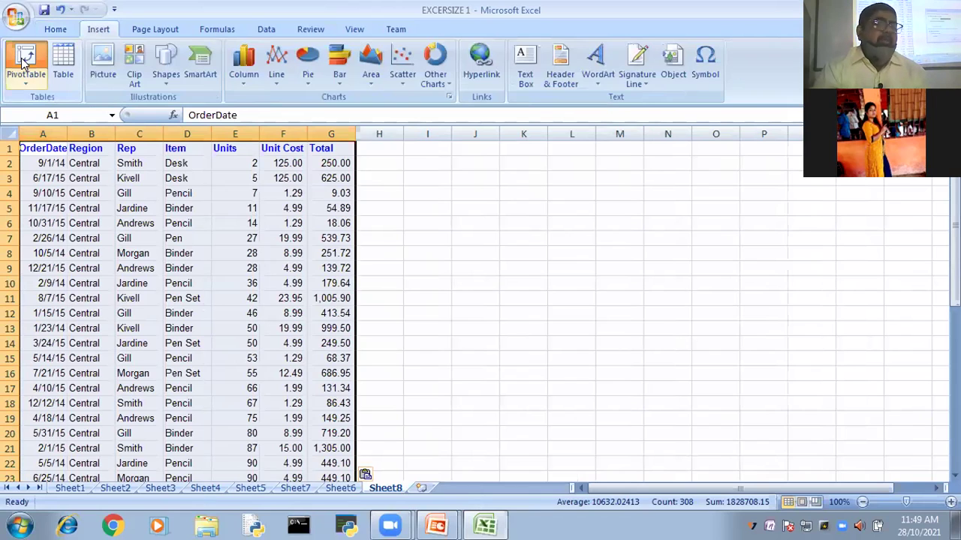
left_click(25, 63)
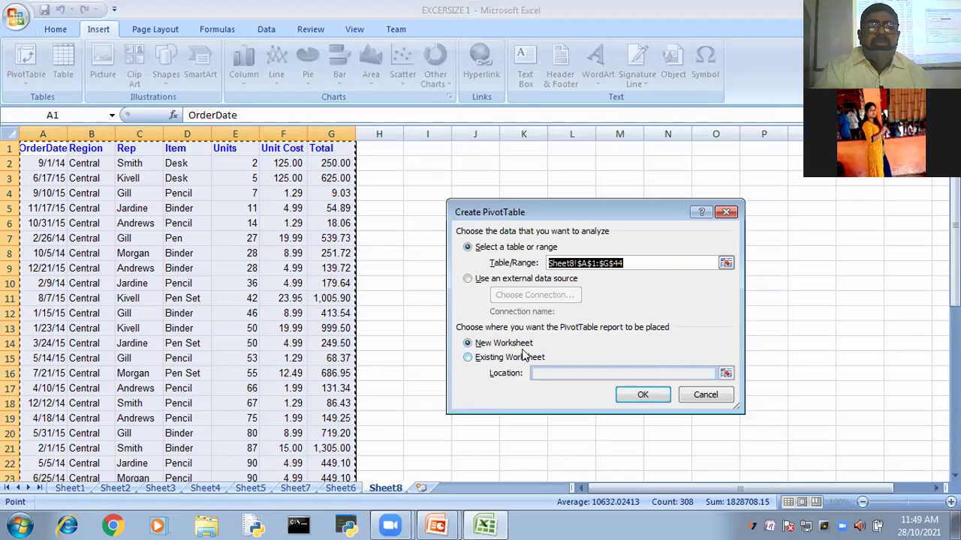
left_click(643, 397)
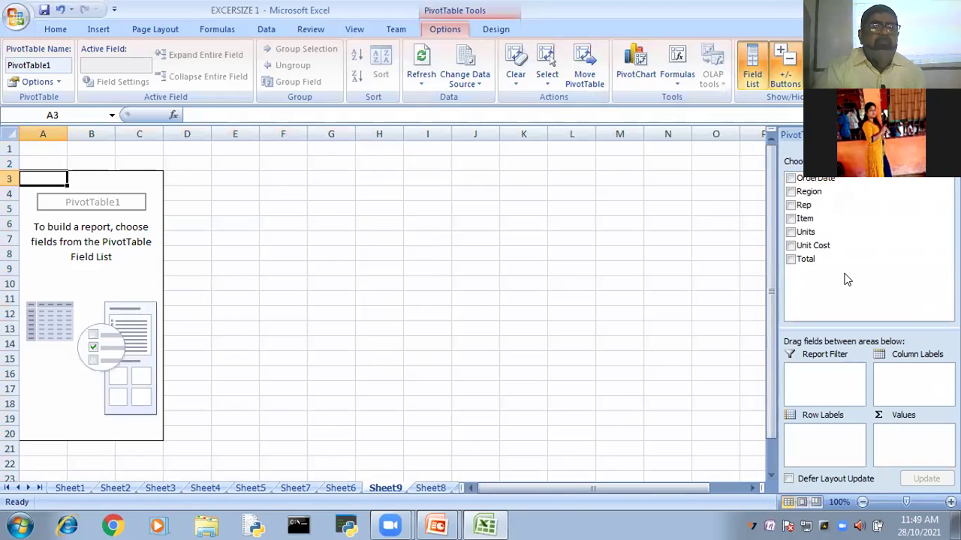
Add the OrderDate, Region, Rep, Item, Units, Unit Cost and Total fields to the PivotTable.
left_click(790, 180)
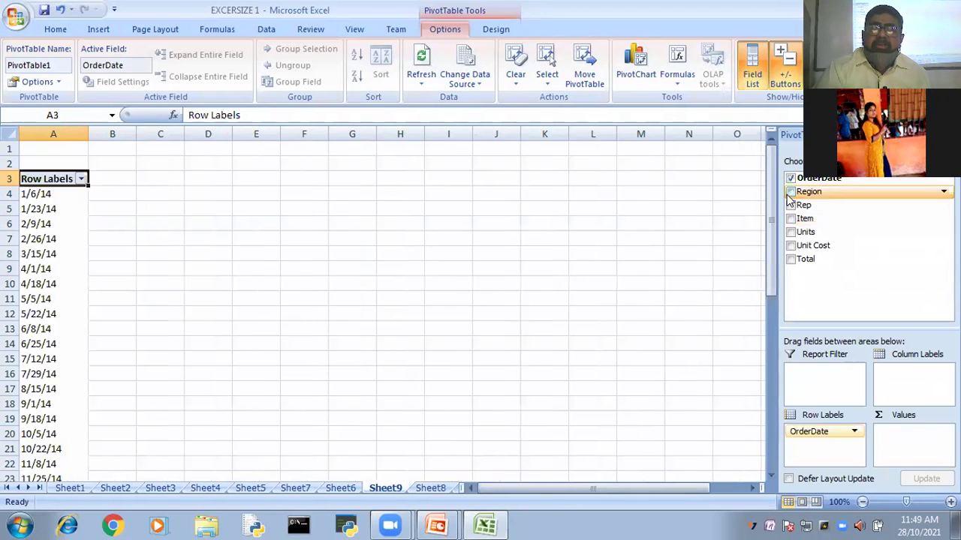
left_click(791, 192)
left_click(790, 205)
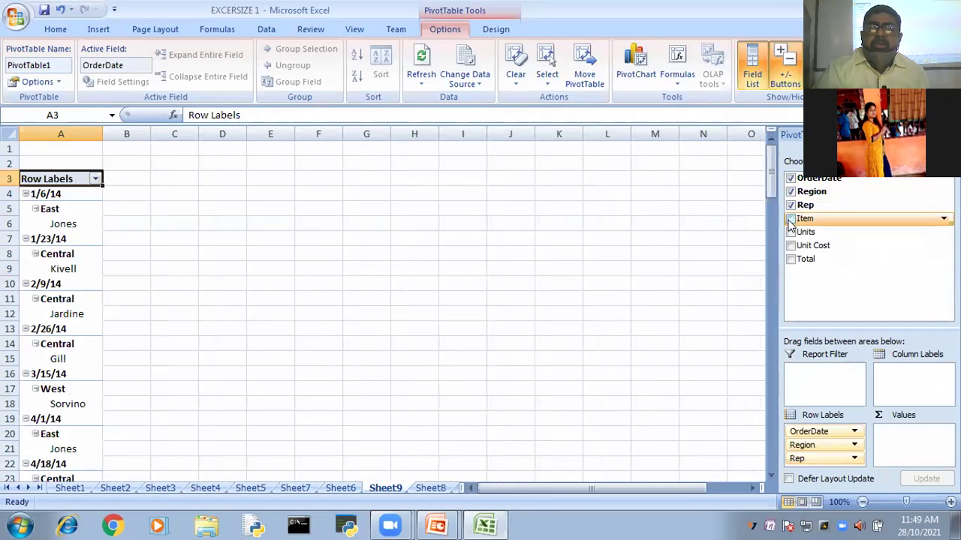
left_click(790, 219)
left_click(790, 231)
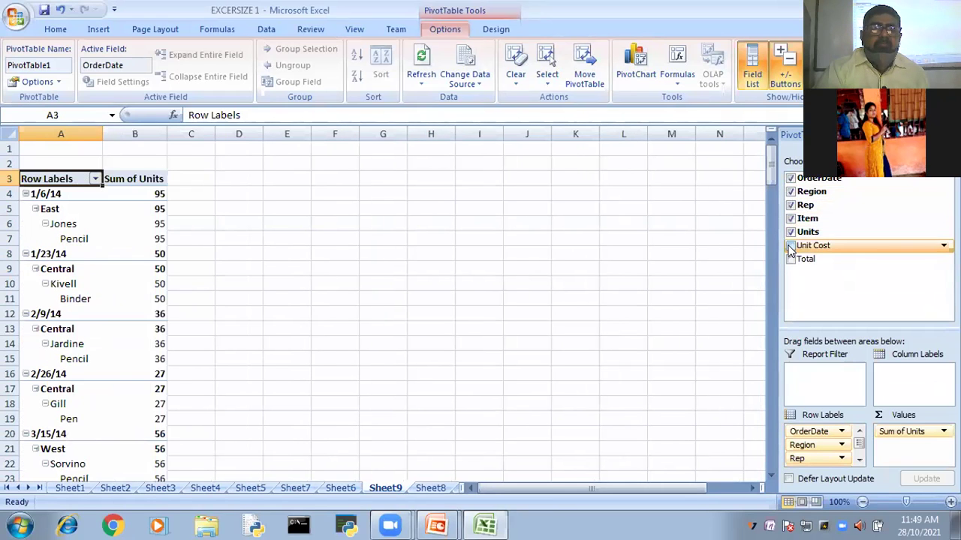
left_click(791, 245)
left_click(790, 259)
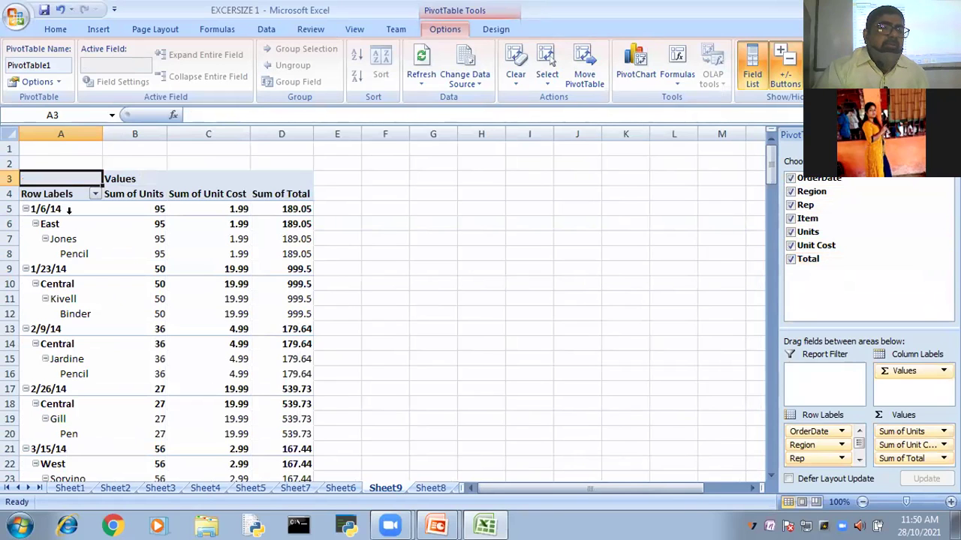
Remove all fields from the PivotTable so the report is empty.
mouse_move(159, 209)
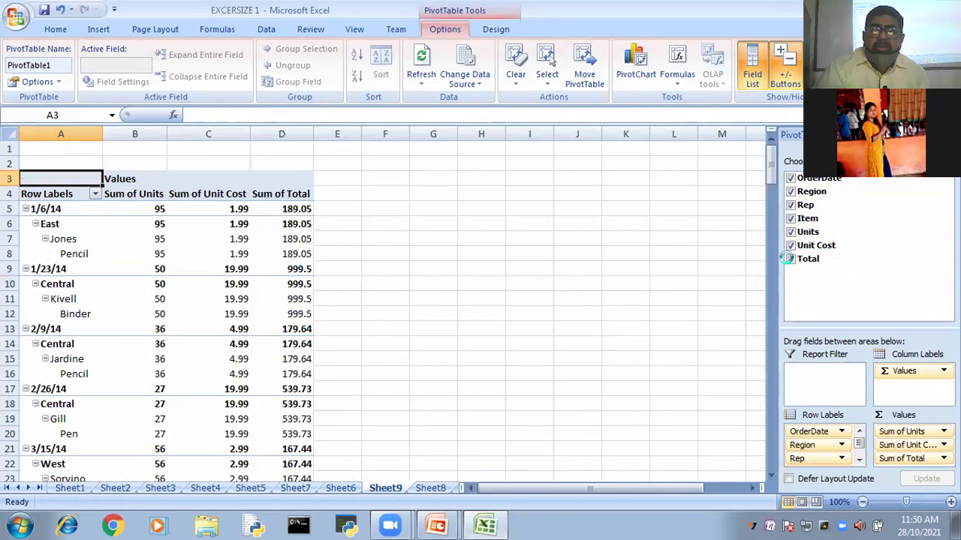
left_click(790, 259)
left_click(791, 245)
left_click(791, 231)
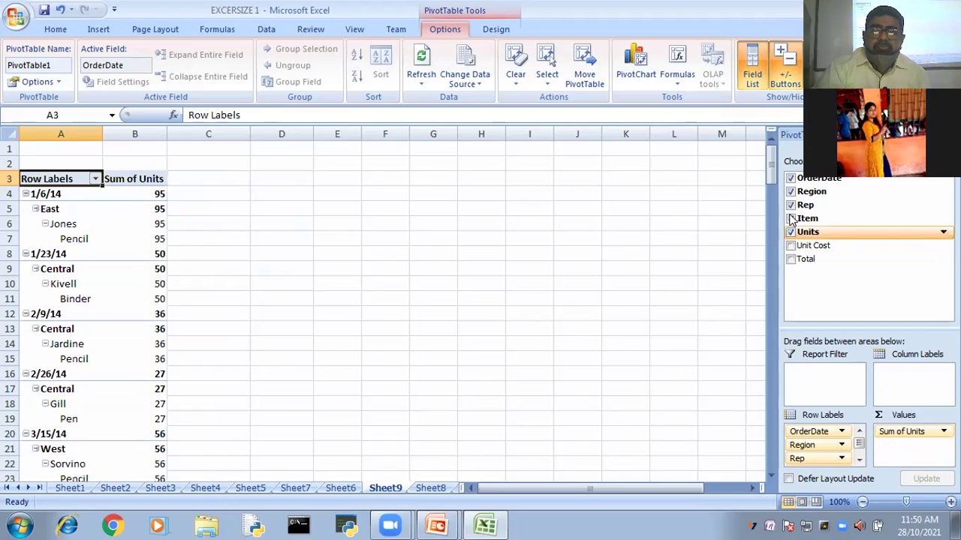
left_click(790, 218)
left_click(790, 205)
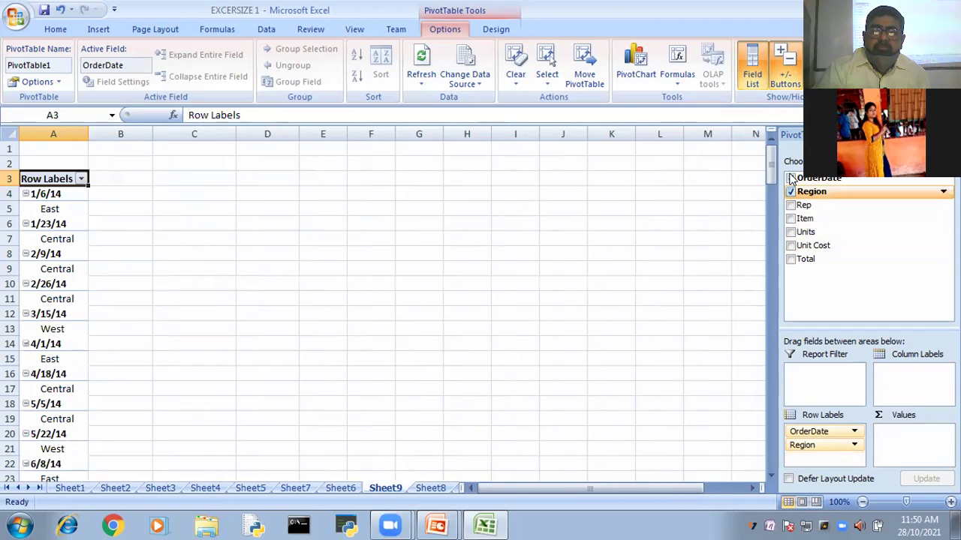
left_click(790, 192)
left_click_drag(644, 229, 653, 234)
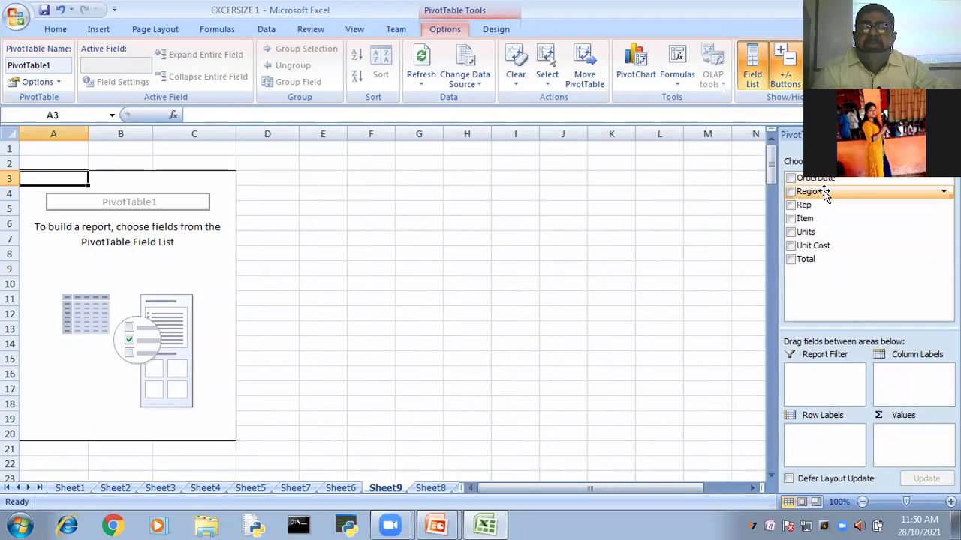
Lay out the PivotTable with Region and Rep as row labels, Item as column labels and Units as summed values.
left_click_drag(818, 192, 814, 436)
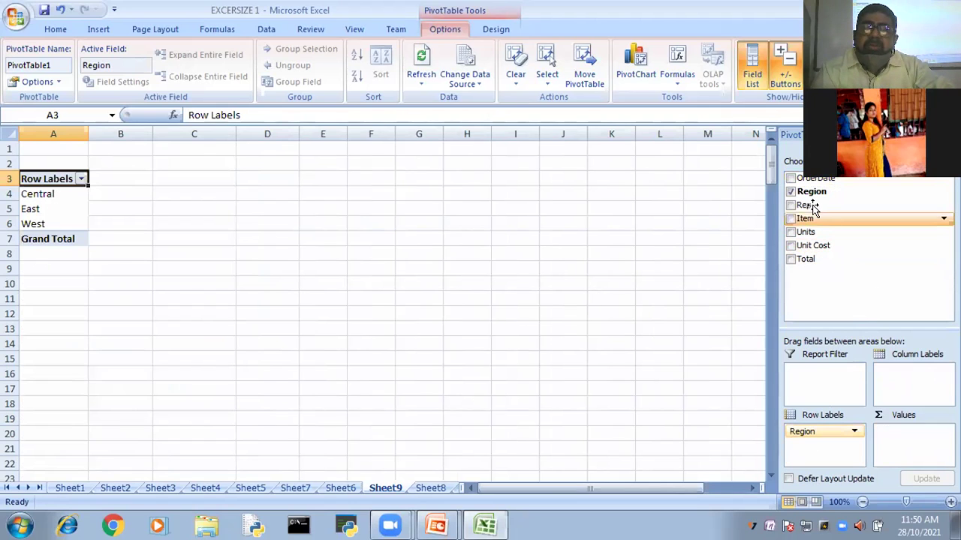
left_click_drag(809, 205, 821, 444)
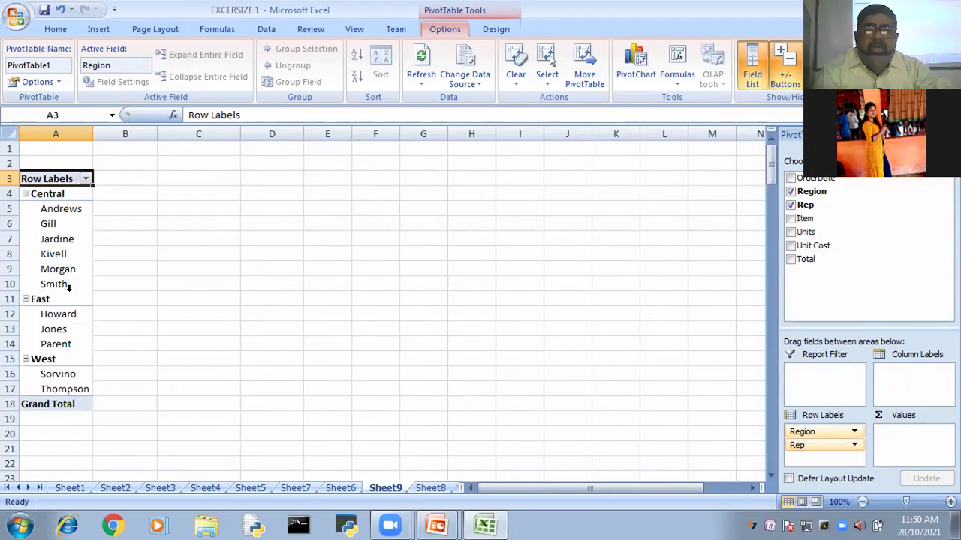
left_click_drag(807, 218, 903, 383)
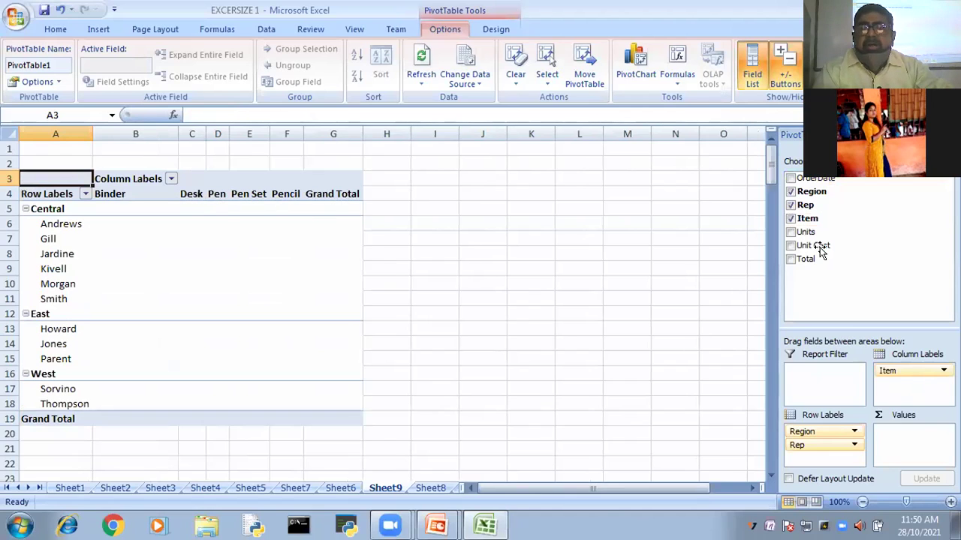
left_click_drag(807, 233, 899, 444)
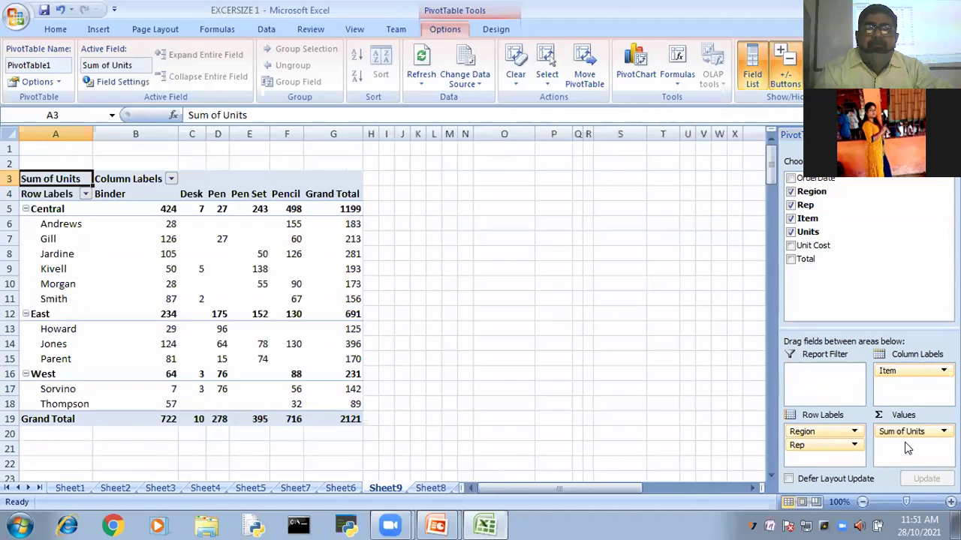
Review the source order data on Sheet8 and return to the PivotTable on Sheet9.
left_click(425, 487)
left_click(529, 359)
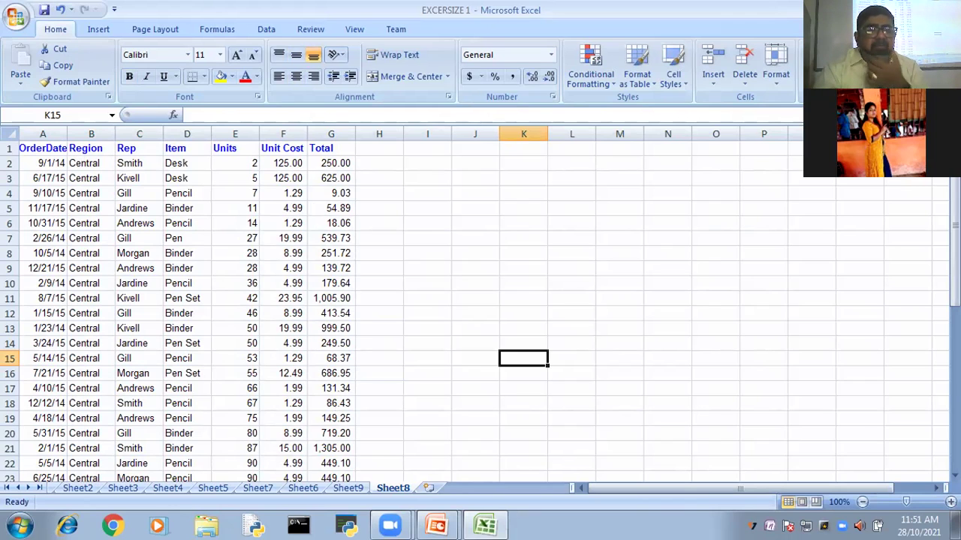
left_click(354, 488)
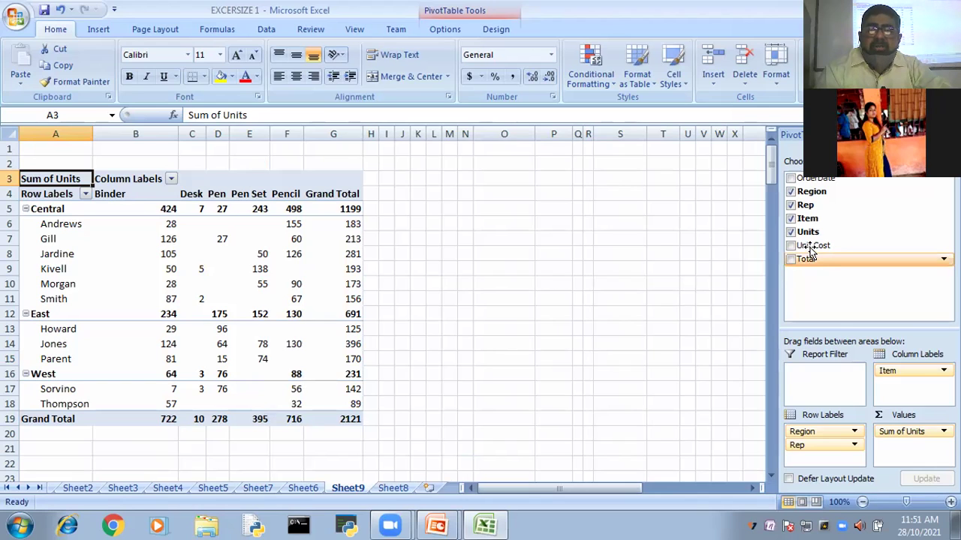
Add Unit Cost to the PivotTable's row labels below Rep and move it to the values under Sum of Units.
left_click_drag(798, 251, 815, 458)
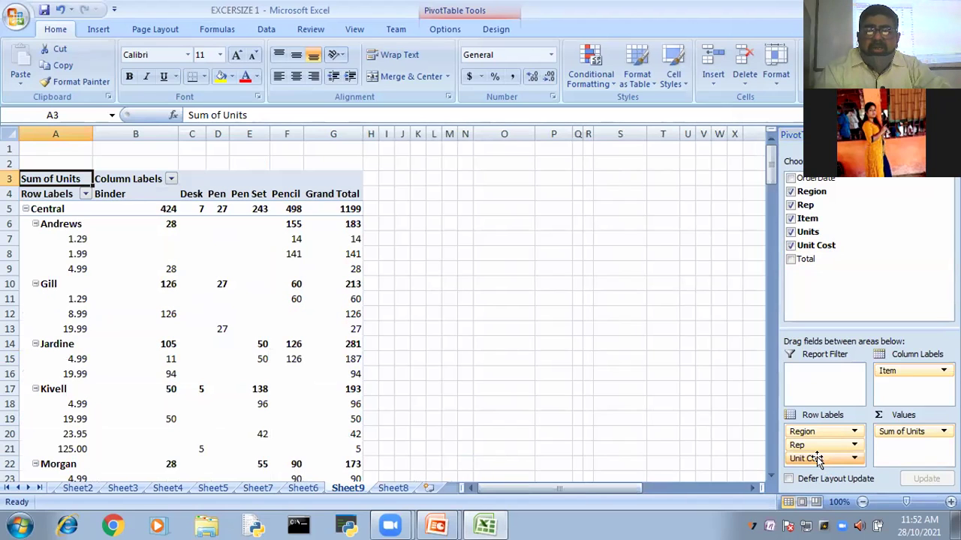
left_click_drag(817, 460, 903, 454)
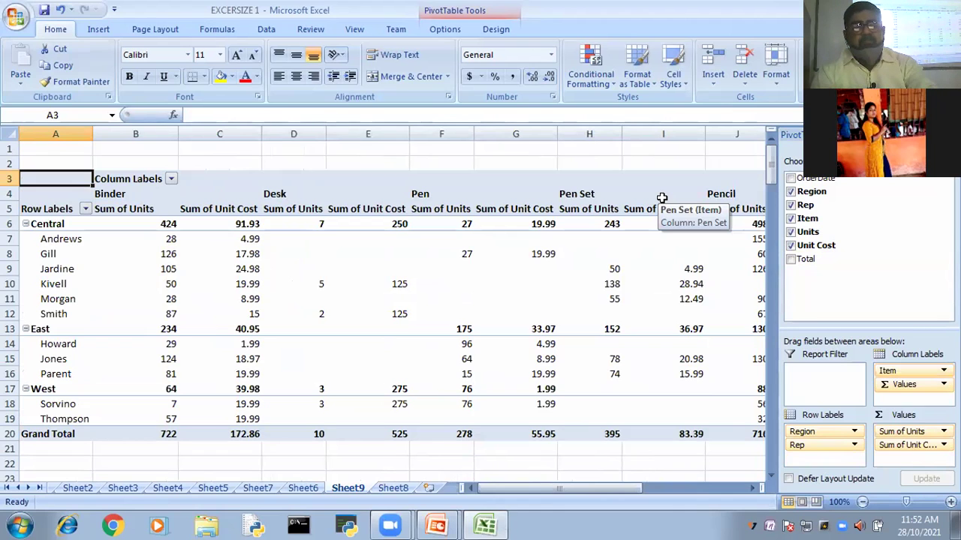
Switch to the PowerPoint slide show.
key("alt+Tab")
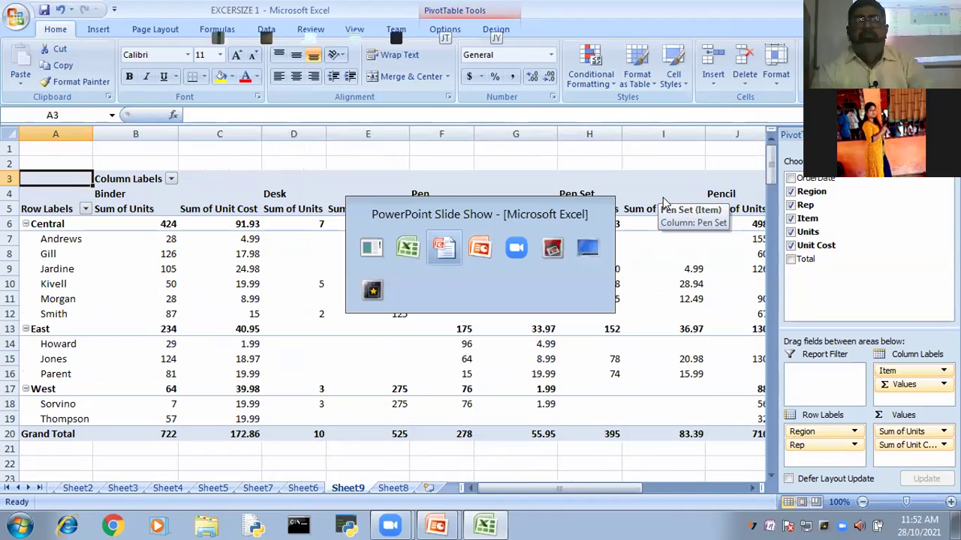